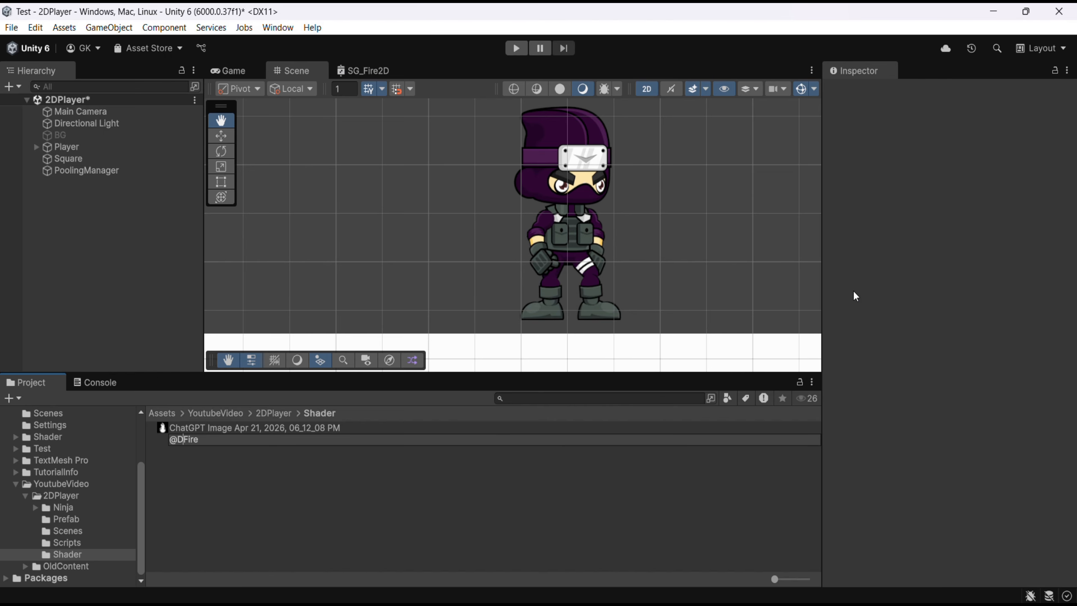
Step: Name the new shader graph asset 2DFire in the Shader folder
key("Home")
type("2")
type("D")
key("Return")
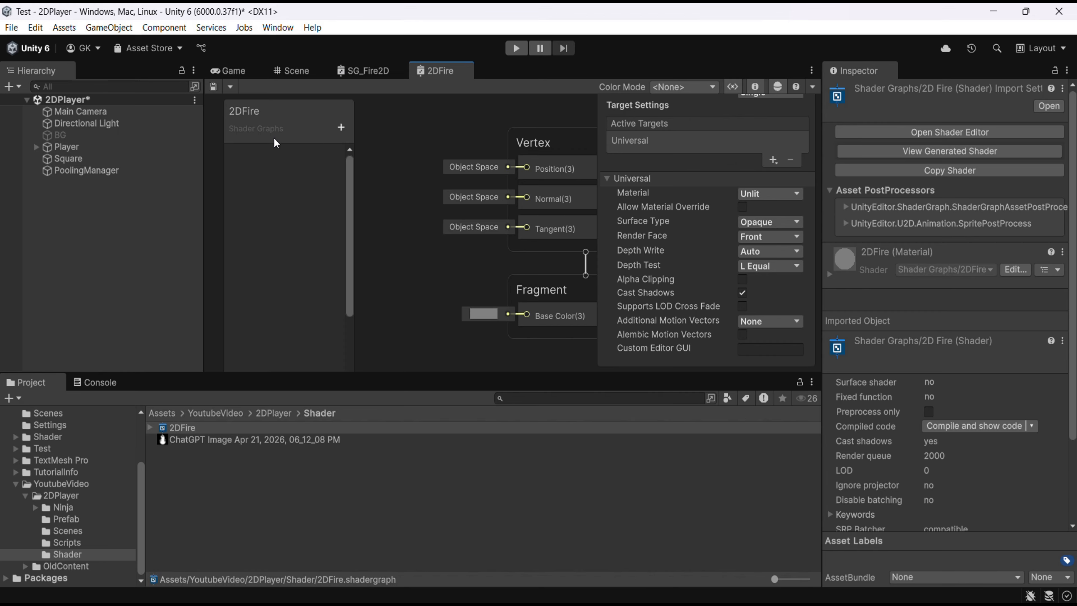
Step: Add a Color property named FireColor to the 2DFire shader graph
left_click(340, 128)
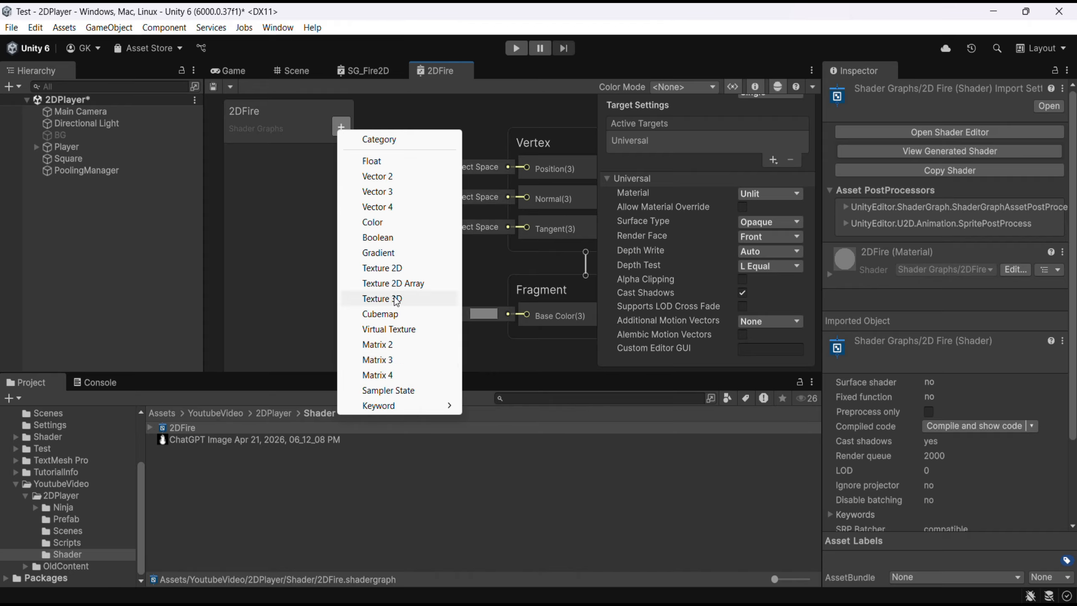
left_click(387, 223)
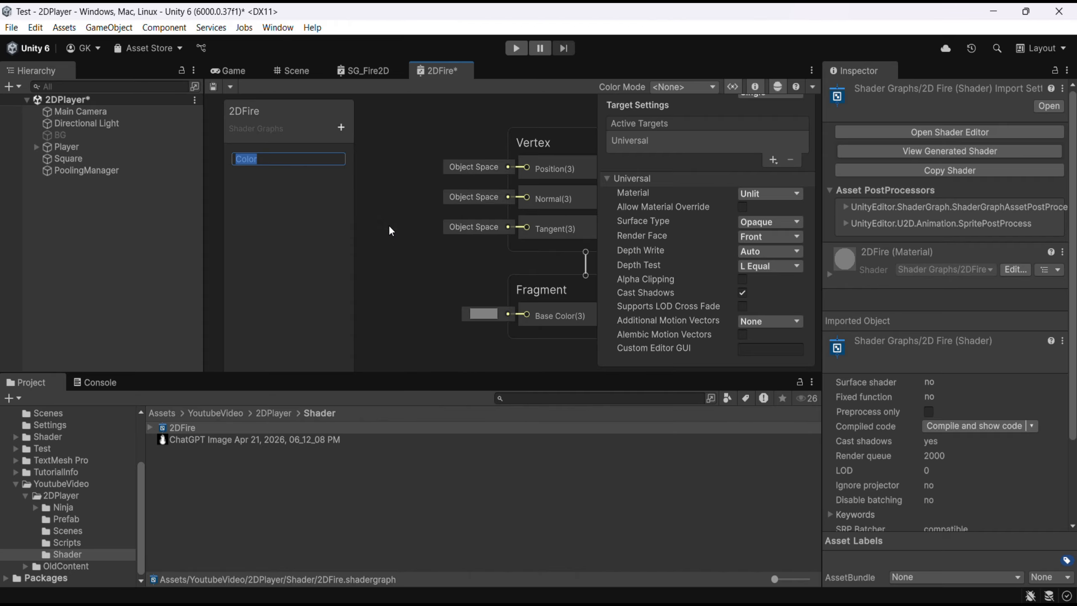
type("FireColor")
key("Return")
Step: Set the FireColor property's default value to opaque white (FFFFFF)
left_click(265, 159)
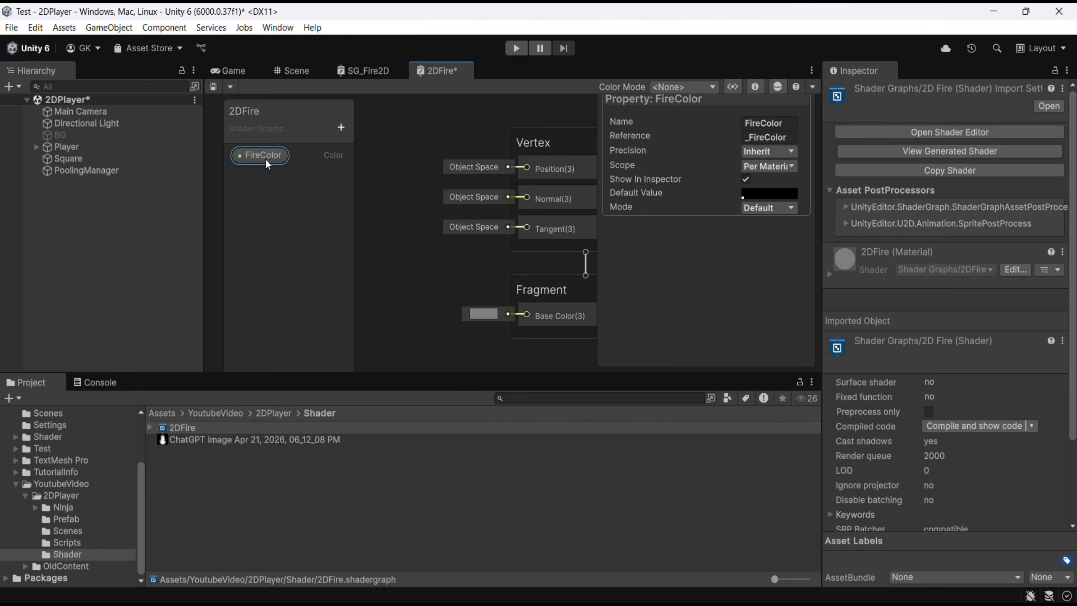
left_click(768, 193)
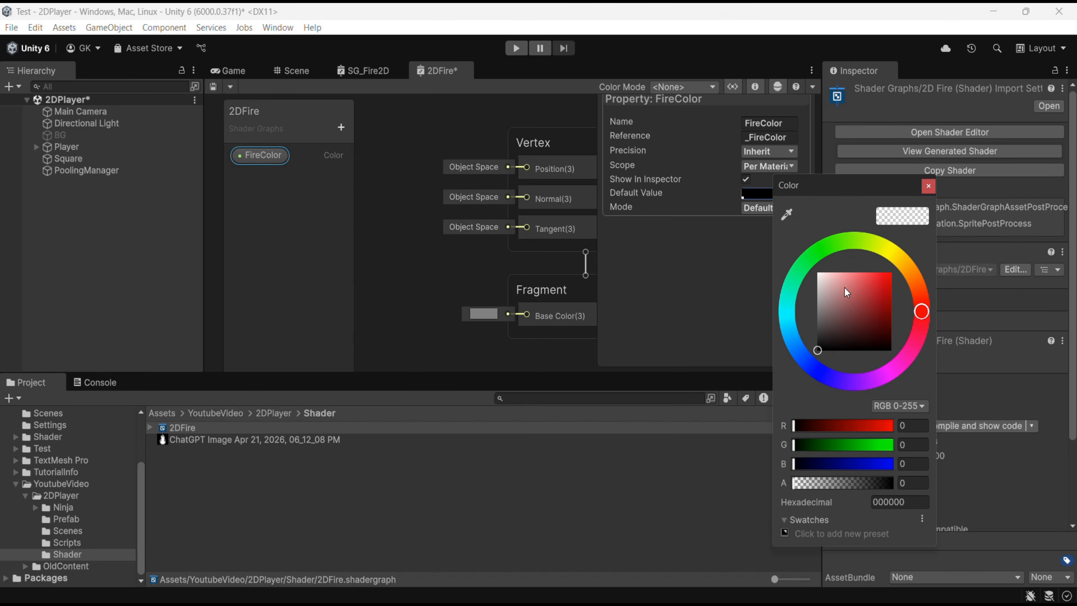
left_click_drag(820, 483, 893, 483)
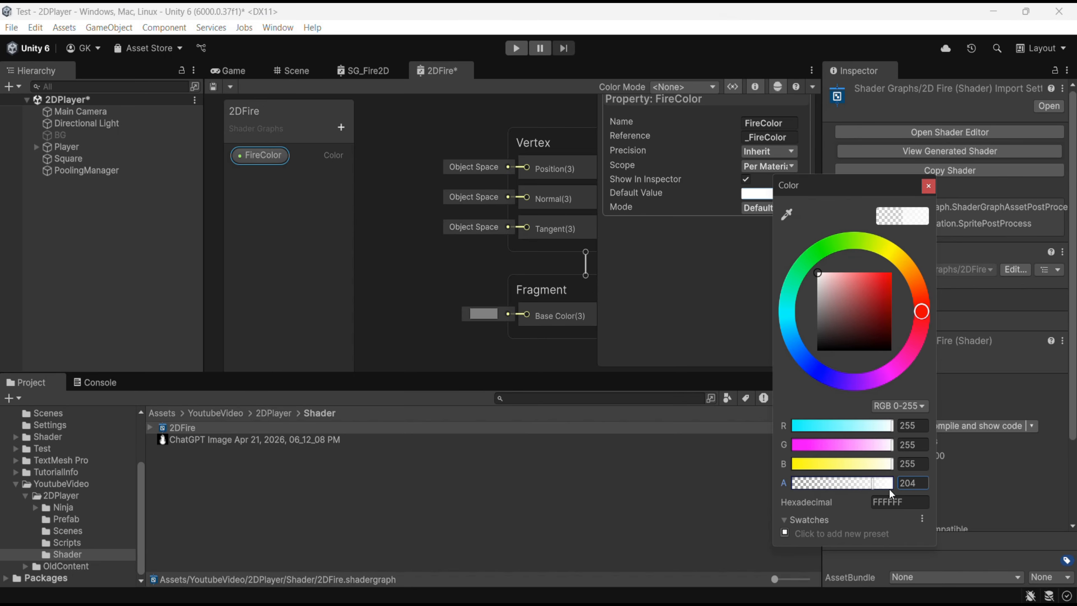
left_click(928, 186)
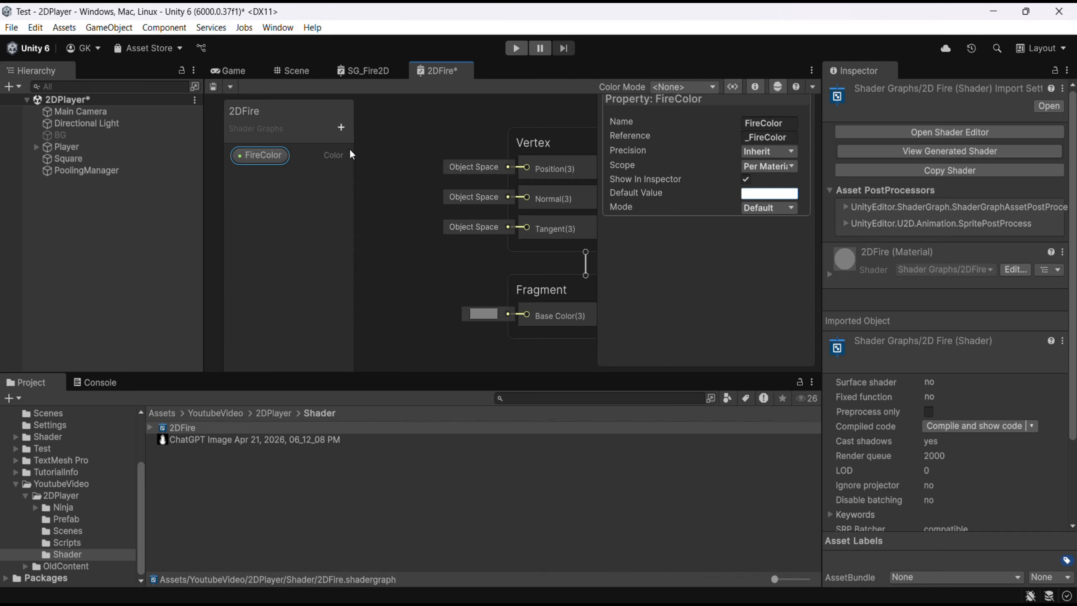
Step: Add a Float property named Power to the shader graph
left_click(342, 128)
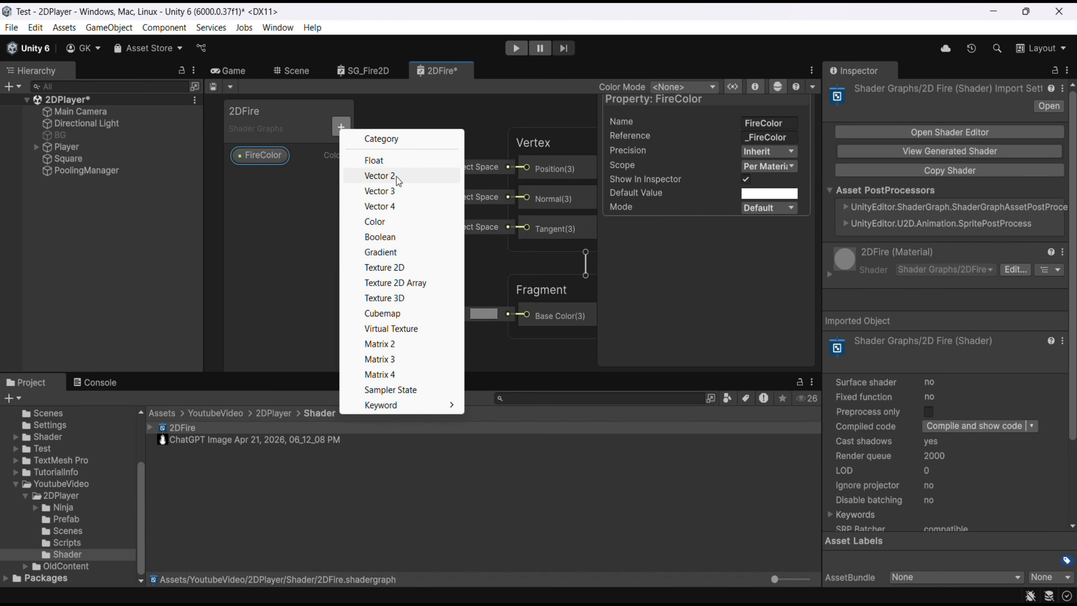
left_click(393, 163)
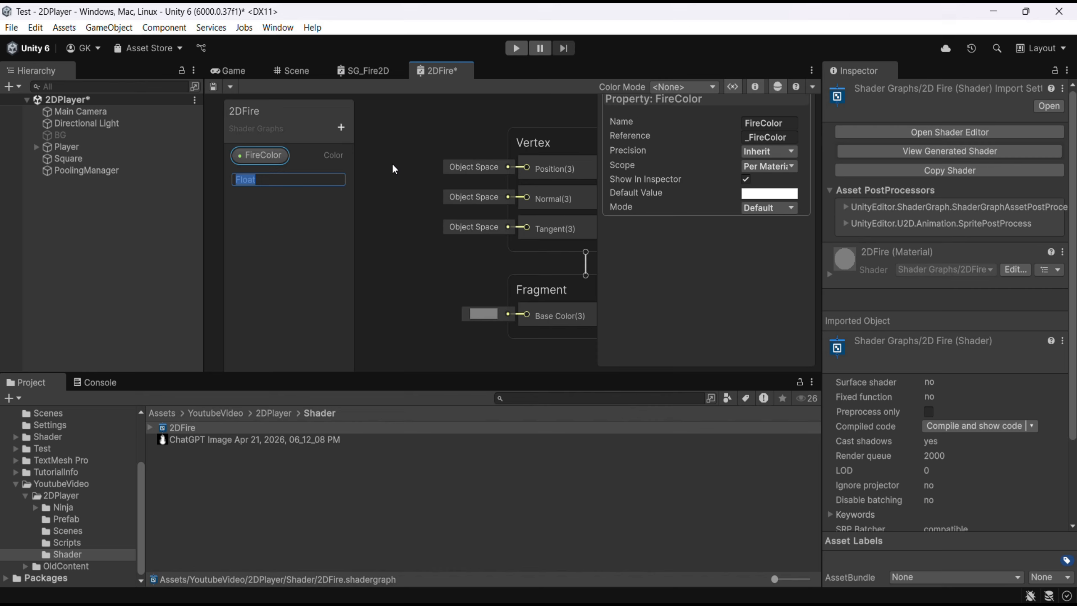
type("Power")
key("Return")
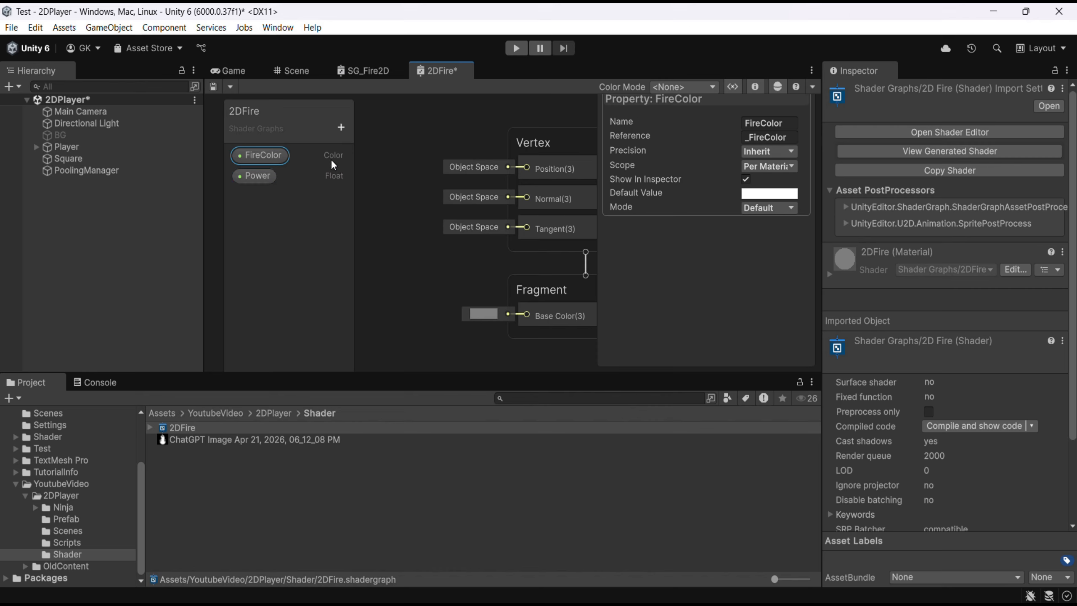
Step: Add a Vector 2 property named Speed to the shader graph
left_click(343, 132)
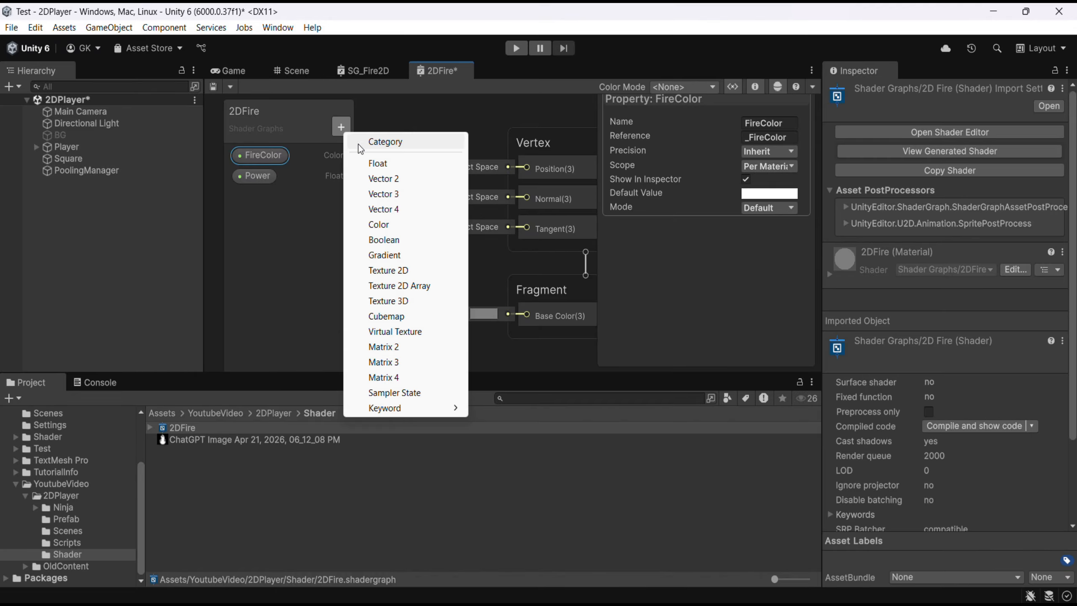
left_click(384, 179)
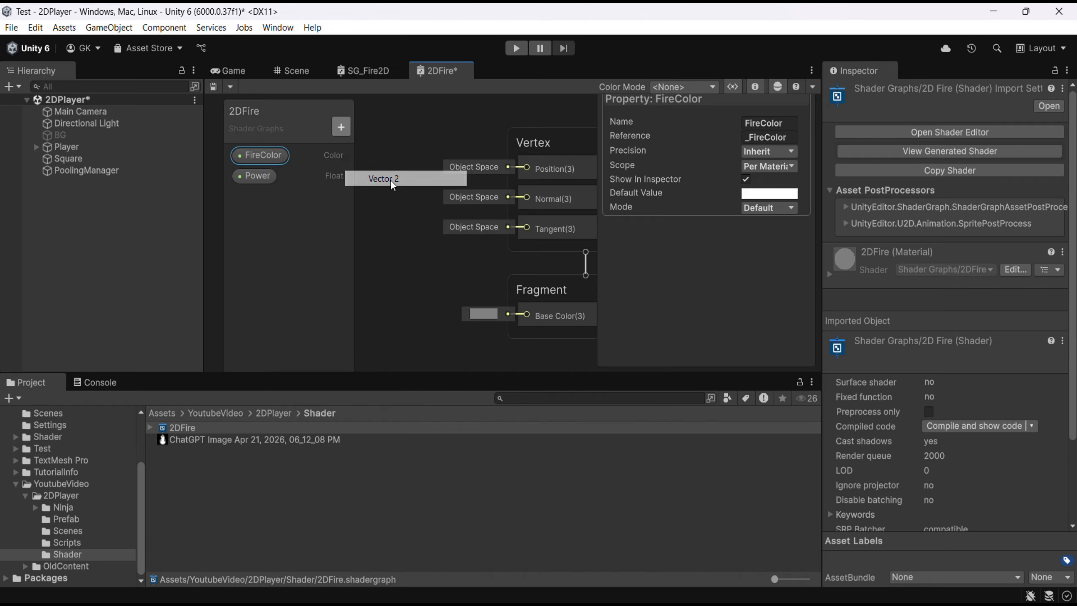
type("Speed")
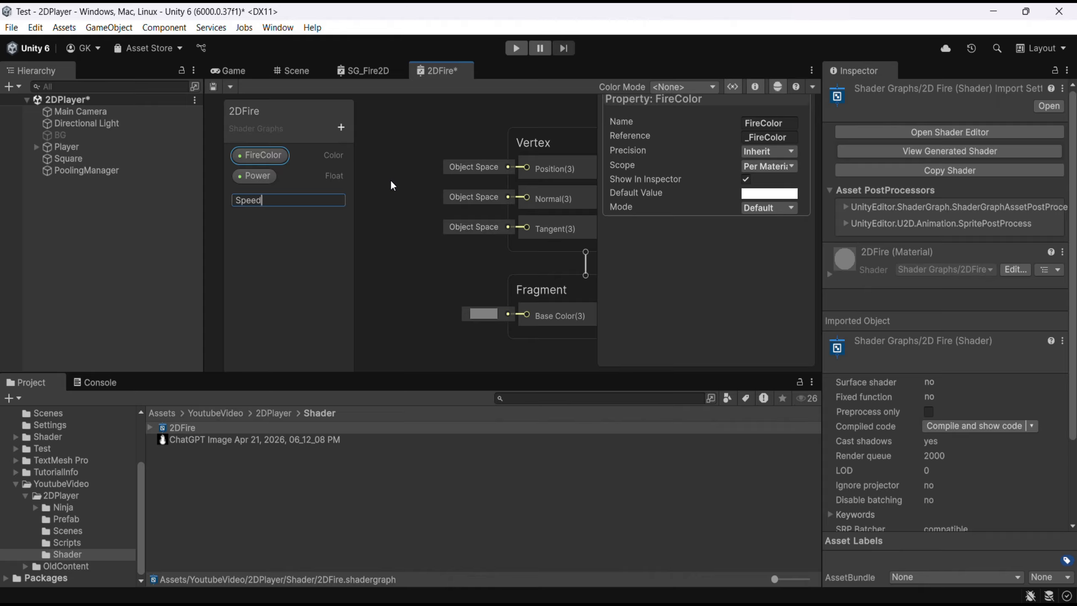
key("Return")
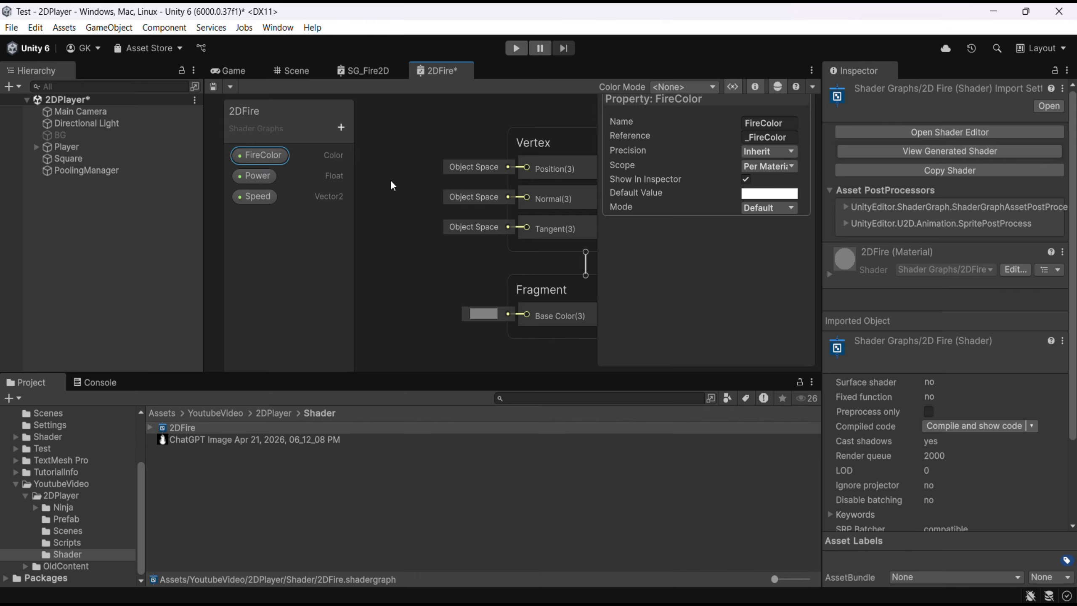
Step: Add a Texture 2D property named Base to the shader graph
left_click(341, 127)
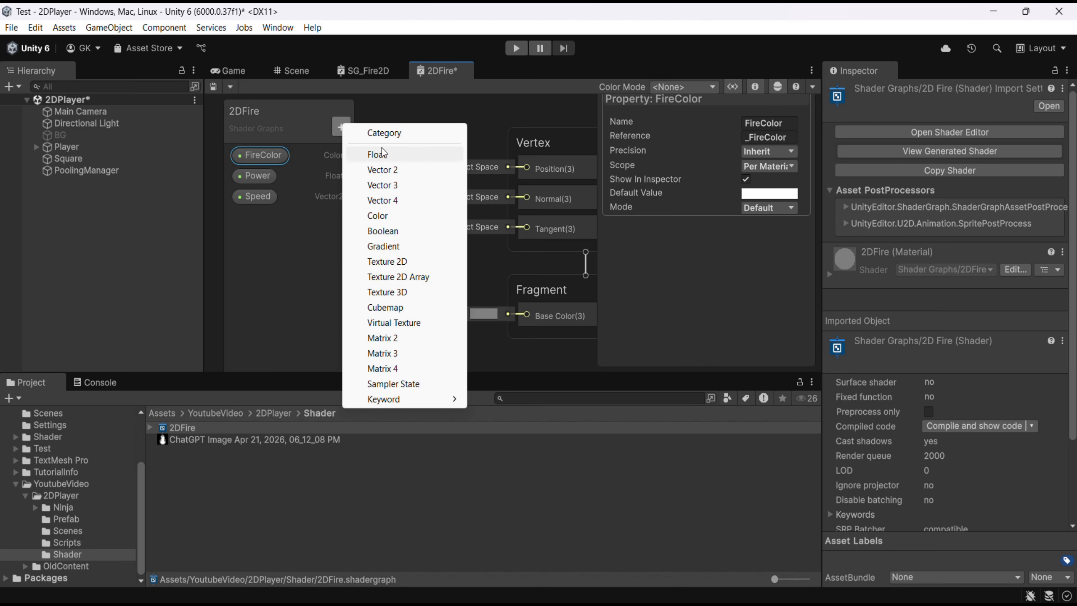
left_click(408, 261)
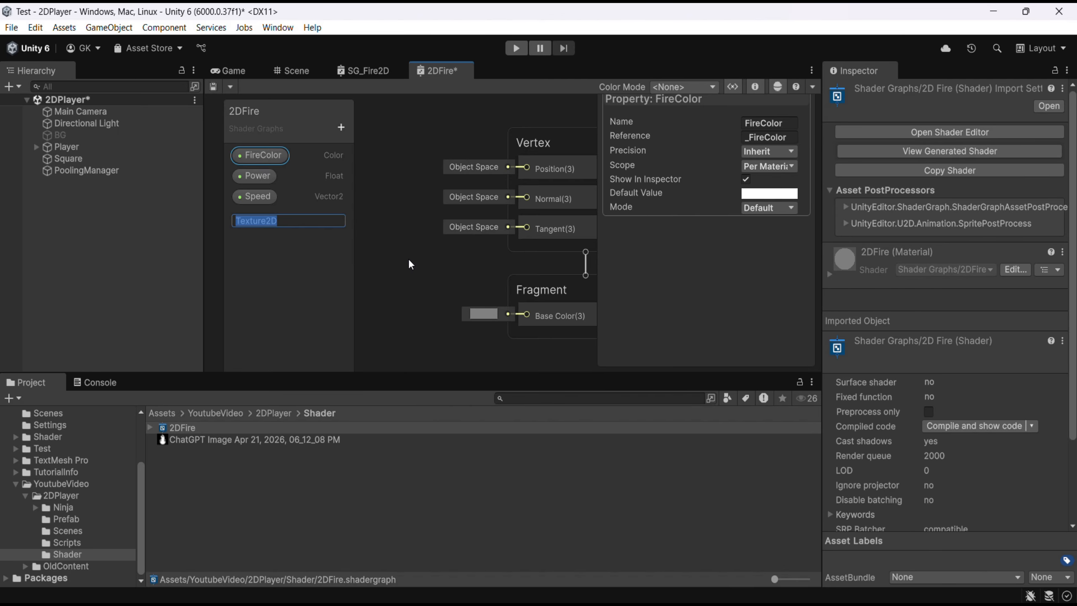
type("Base")
key("Return")
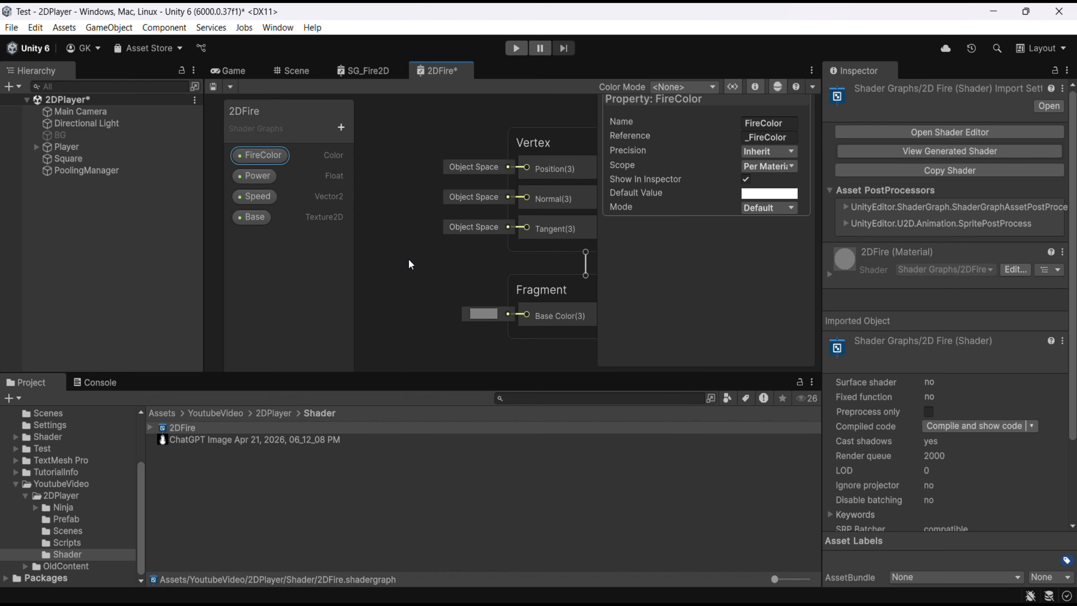
Step: Maximize the 2DFire graph editor and create a UV node in the empty area before the Vertex and Fragment blocks
double_click(452, 76)
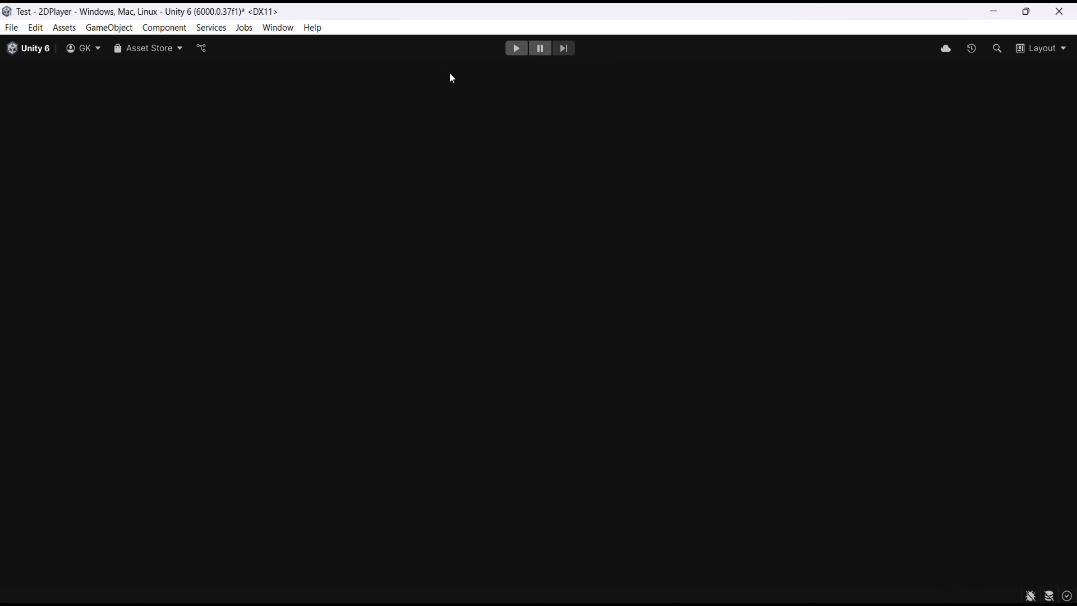
scroll(383, 389, "down", 2)
middle_click_drag(342, 378, 678, 389)
middle_click_drag(433, 332, 646, 332)
middle_click_drag(514, 330, 421, 324)
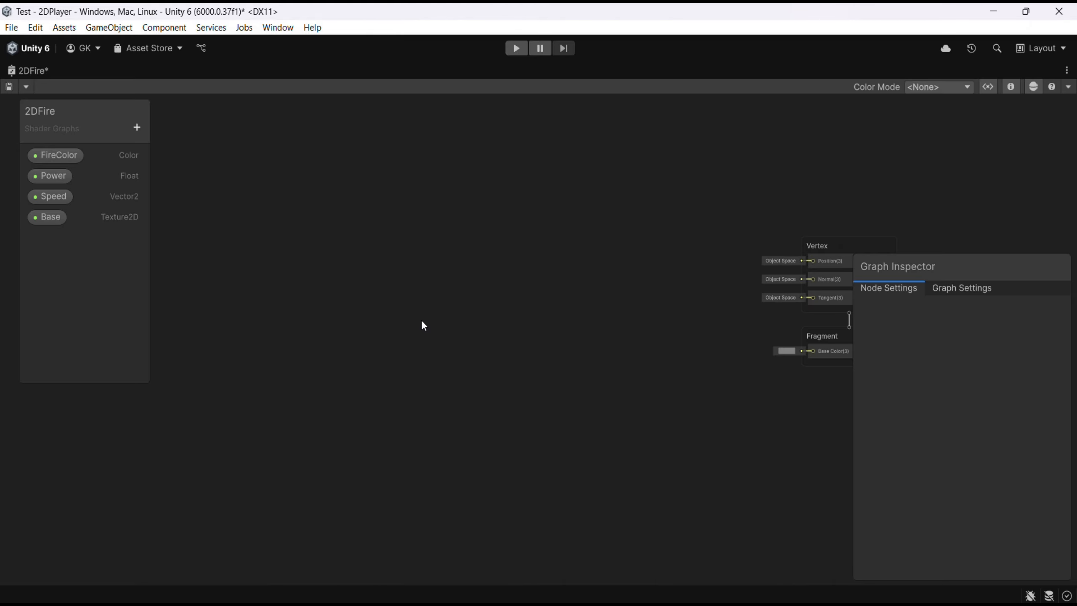
right_click(267, 235)
left_click(334, 244)
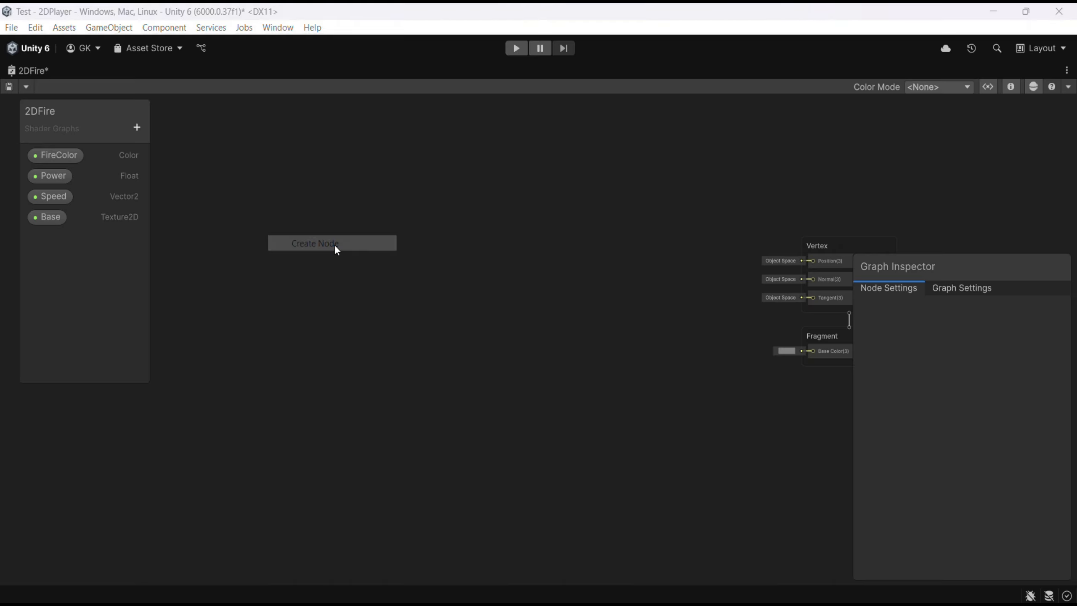
type("uv")
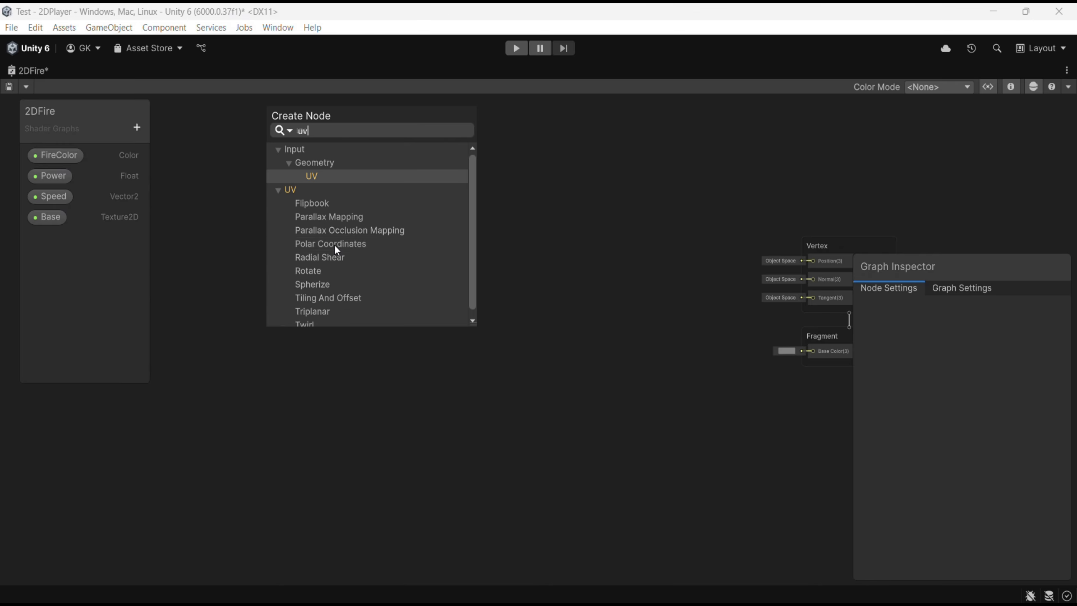
key("Return")
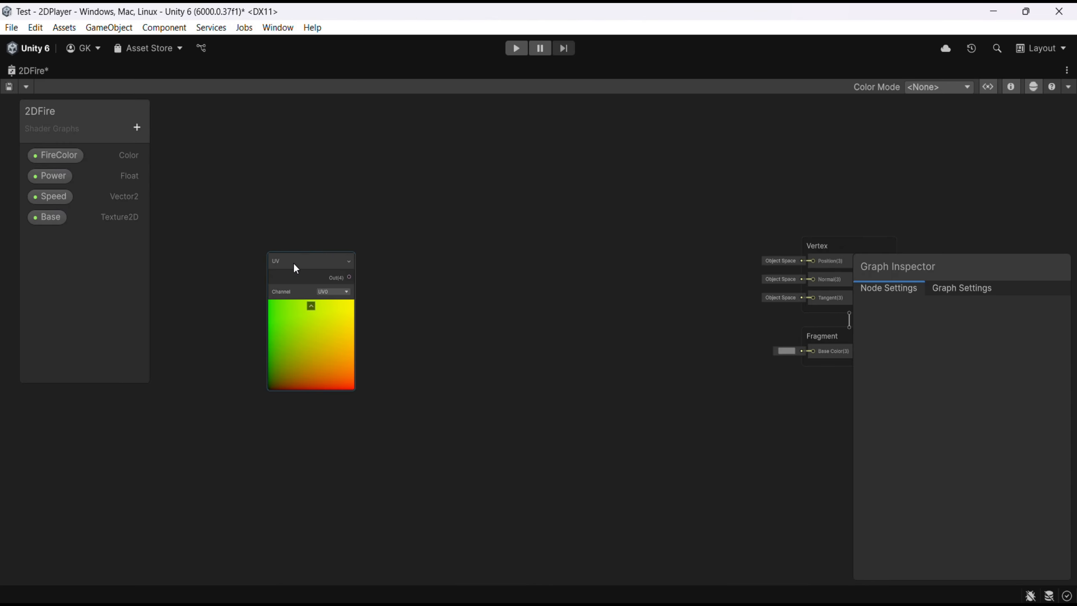
Step: Create a Split node fed by the UV node's output and move both nodes closer to the property list
left_click_drag(319, 265, 382, 246)
type("spl")
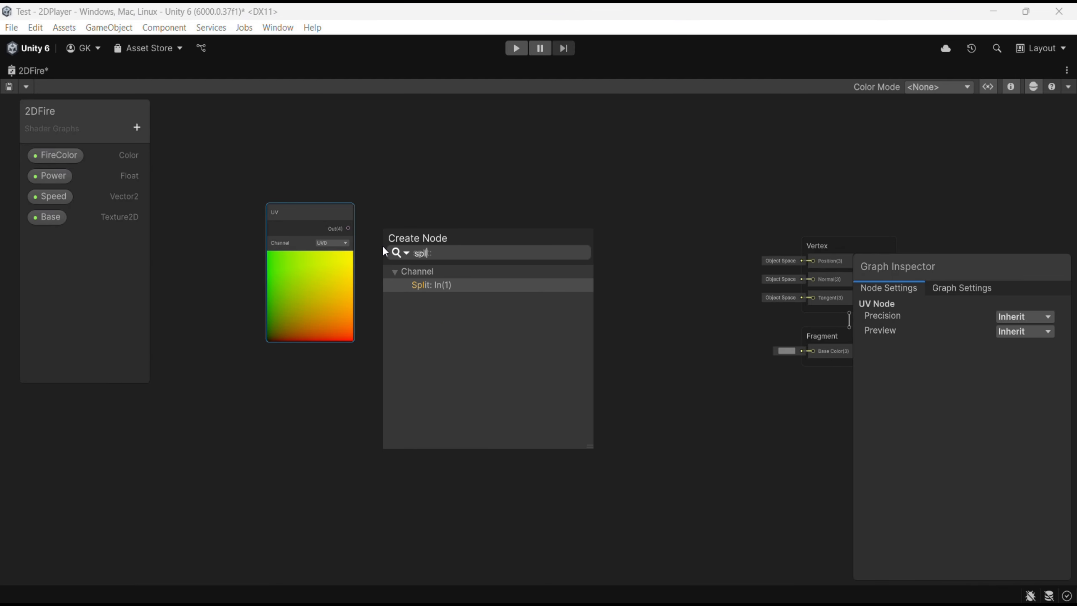
type("it")
key("Return")
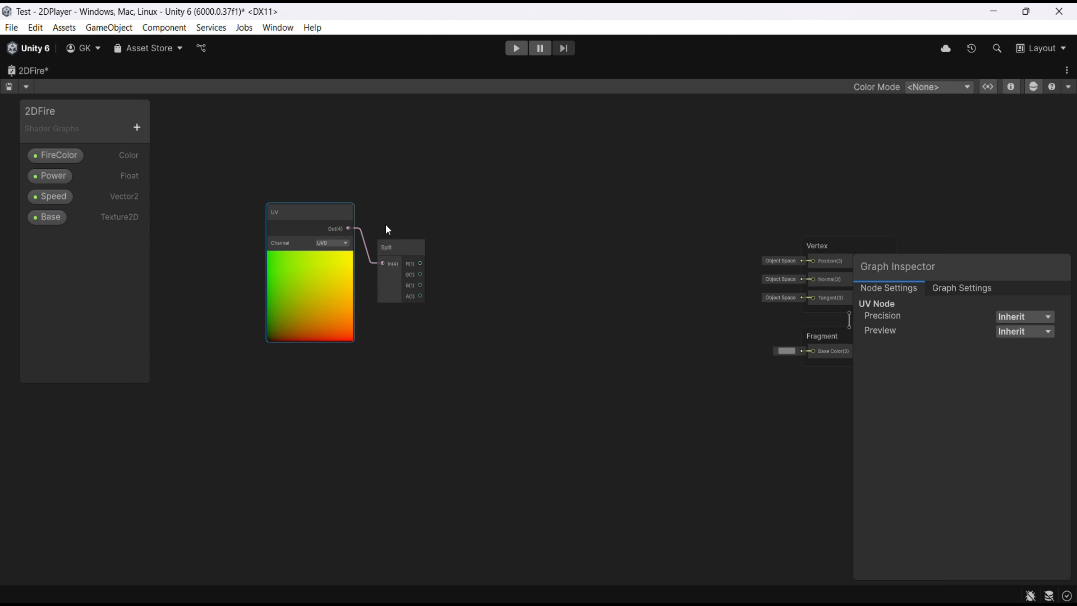
left_click_drag(314, 174, 274, 250)
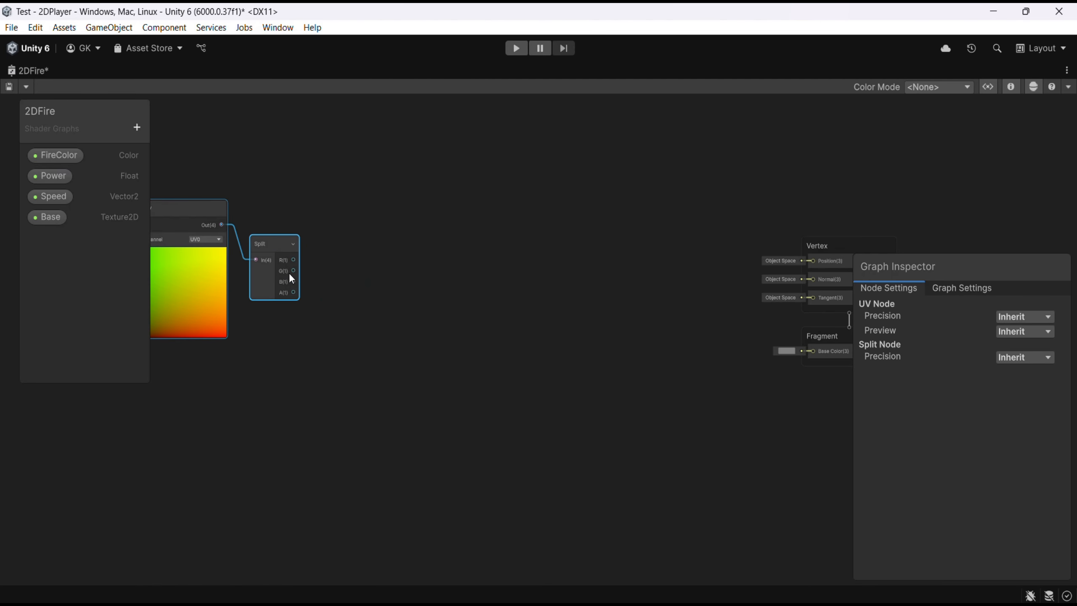
Step: Create a One Minus node fed by the Split node's G output and place it beside the Split node
left_click_drag(347, 274, 347, 274)
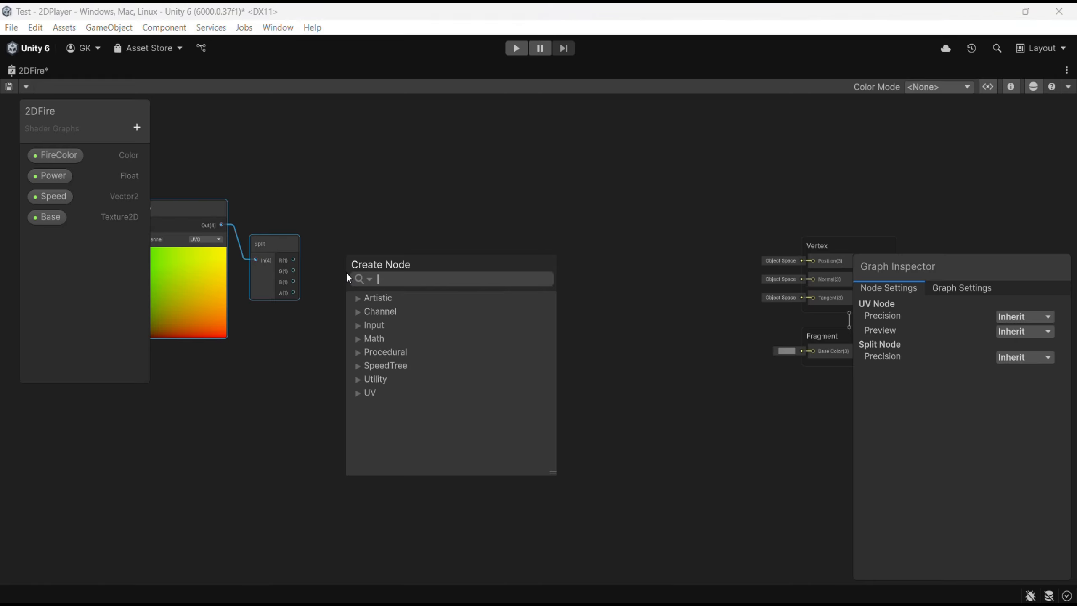
type("one minus")
key("Return")
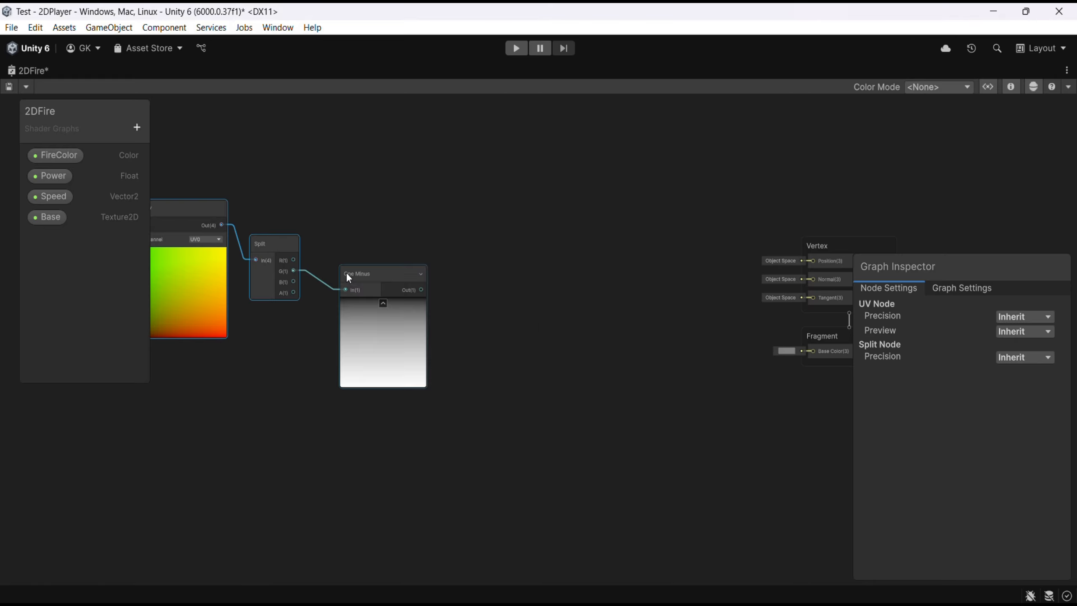
left_click_drag(382, 275, 371, 255)
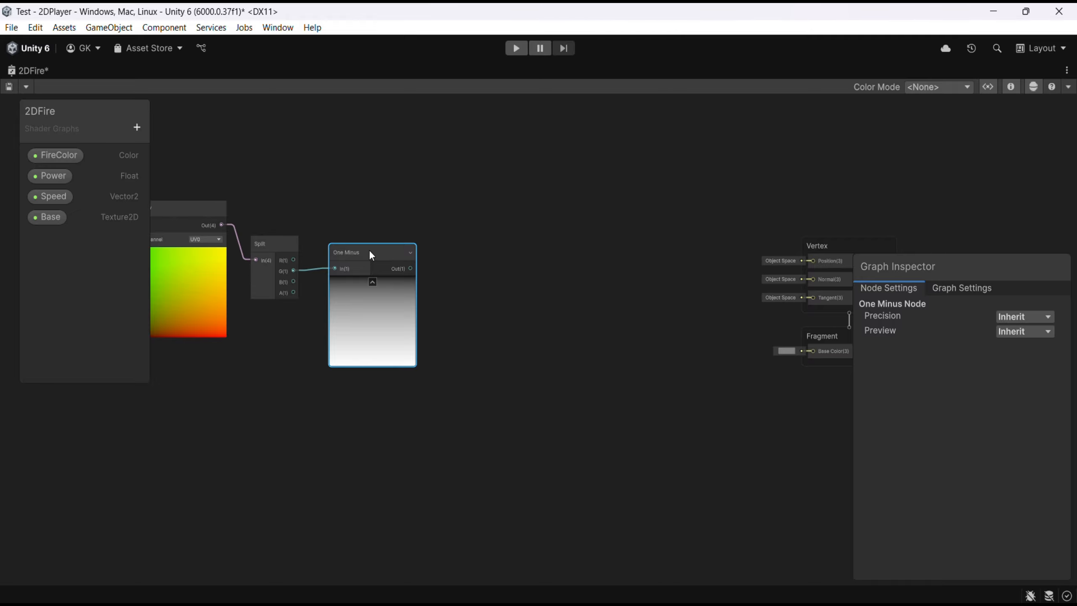
Step: Create a Power node with its A input fed by the One Minus output, leaving a gap between the two nodes
key("space")
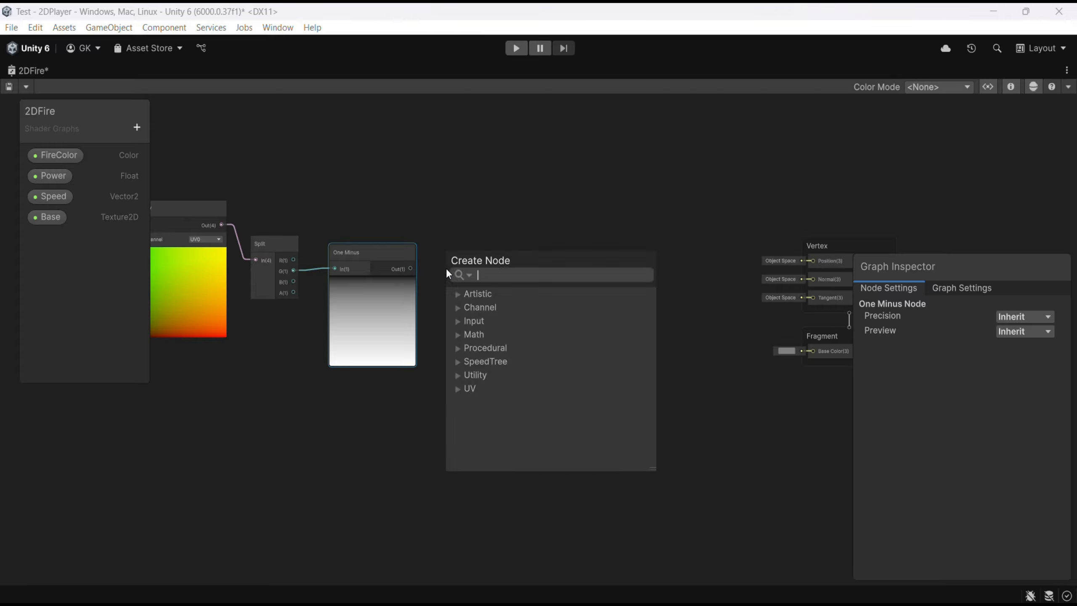
type("power")
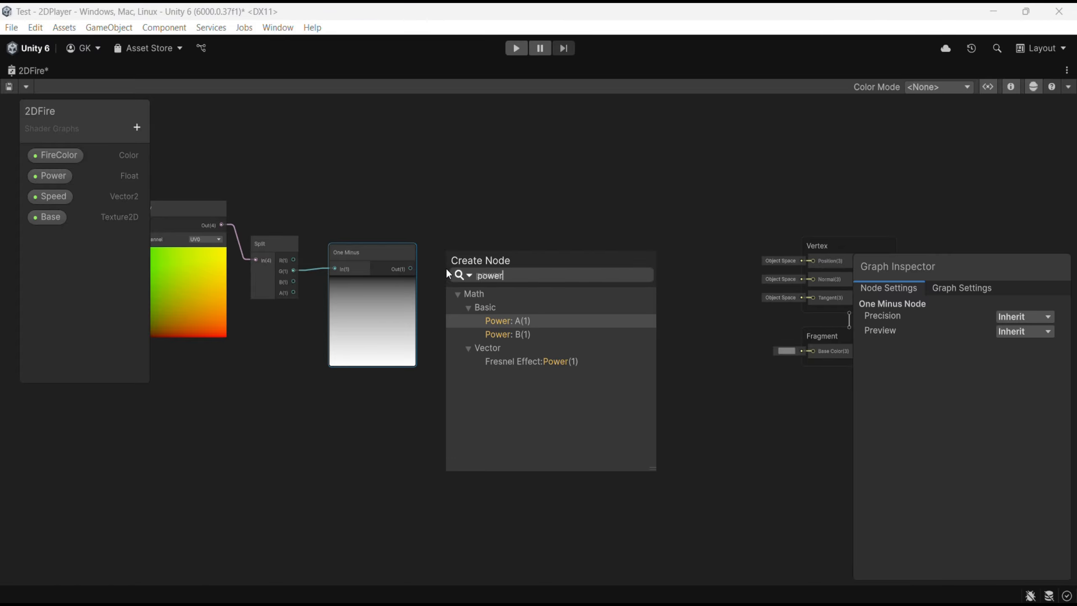
key("Return")
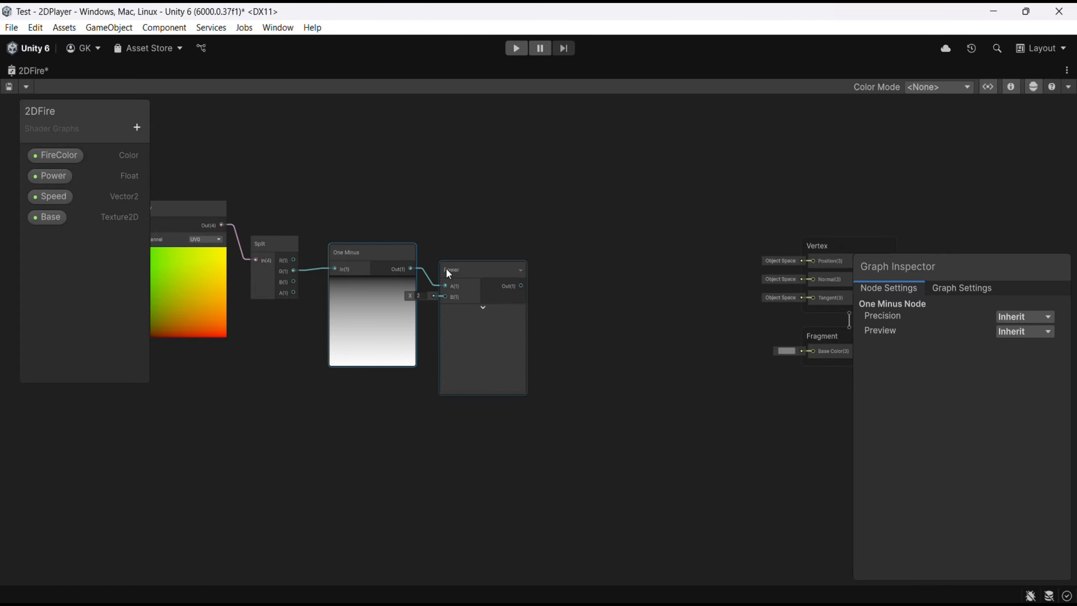
left_click_drag(486, 275, 555, 268)
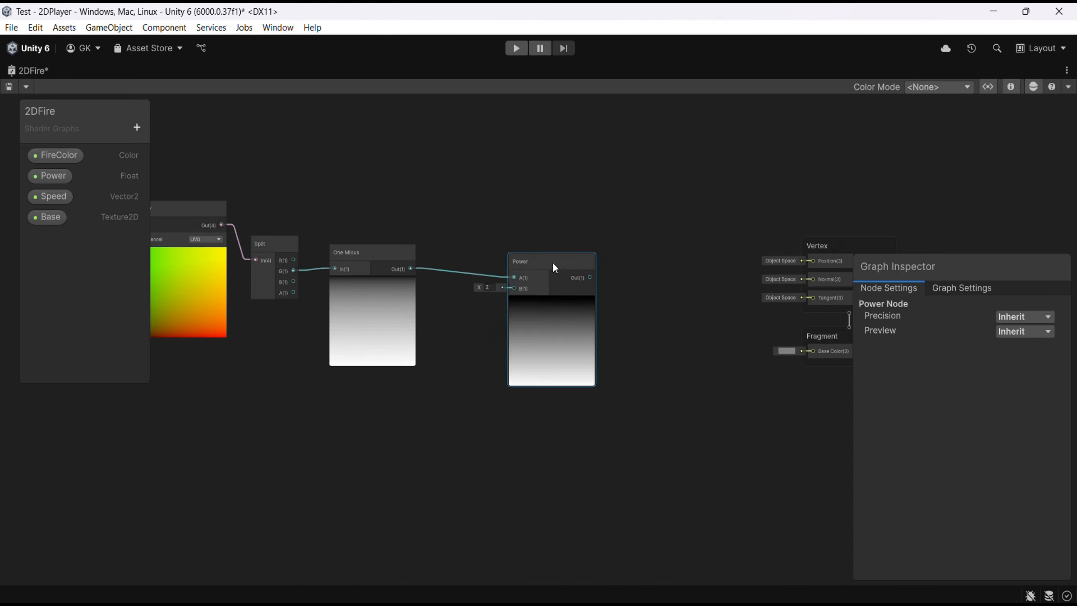
Step: Place the Power property in the graph and connect it to the Power node's B input
left_click(64, 176)
left_click_drag(459, 332, 522, 289)
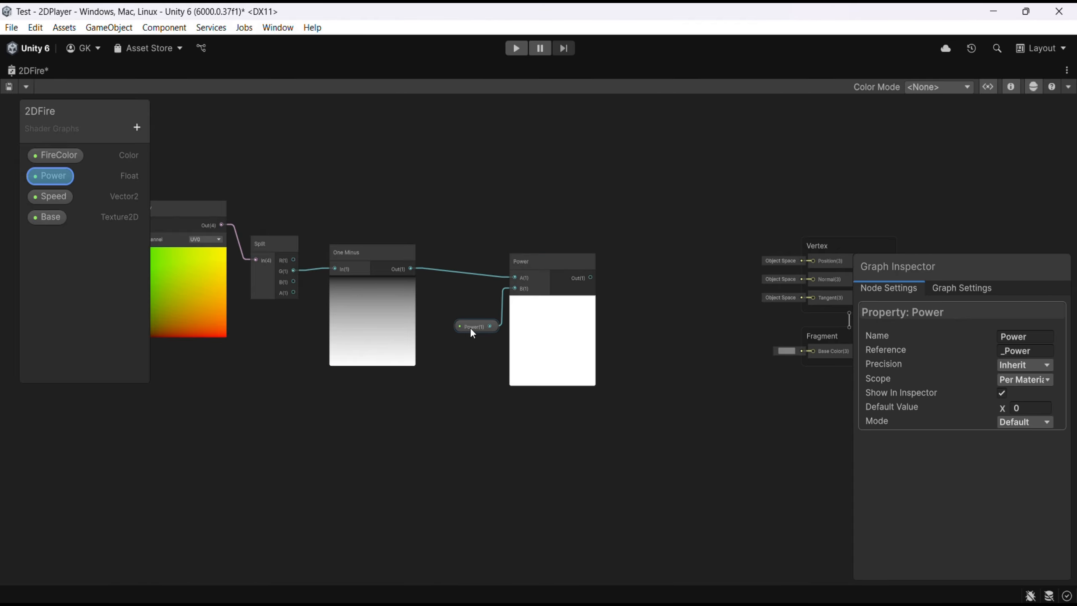
left_click_drag(470, 327, 456, 318)
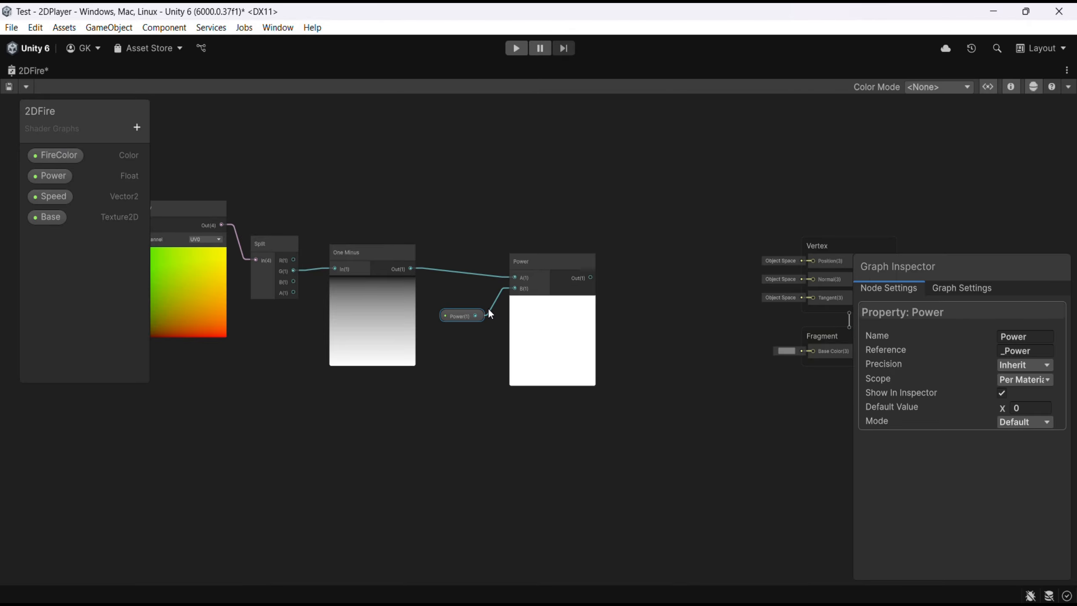
Step: Place the Base property in the graph and create a Sample Texture 2D node with its Texture input fed by it
left_click_drag(66, 220, 425, 449)
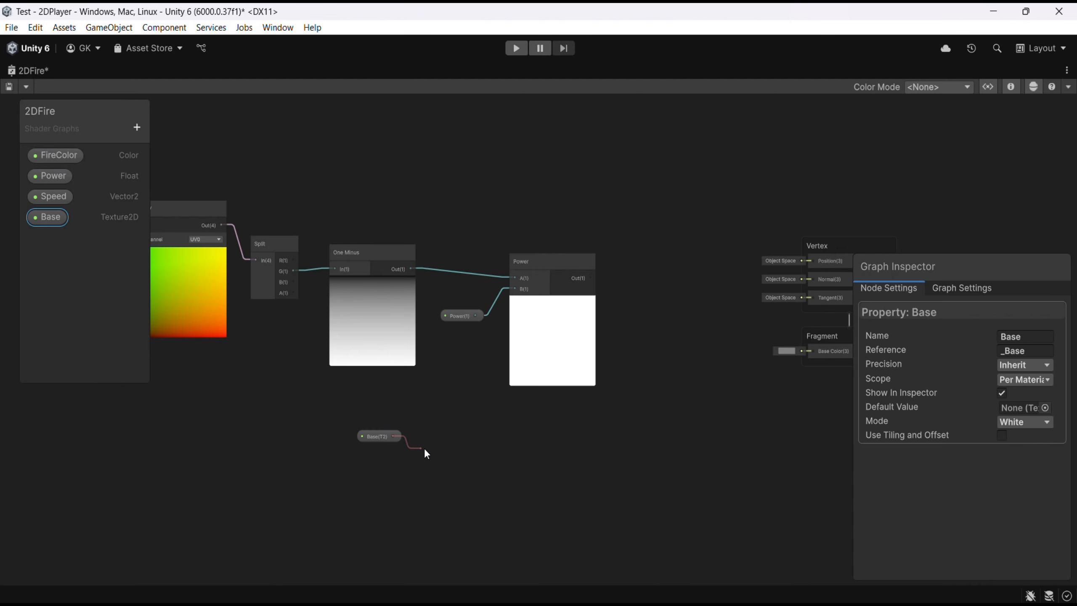
type("text")
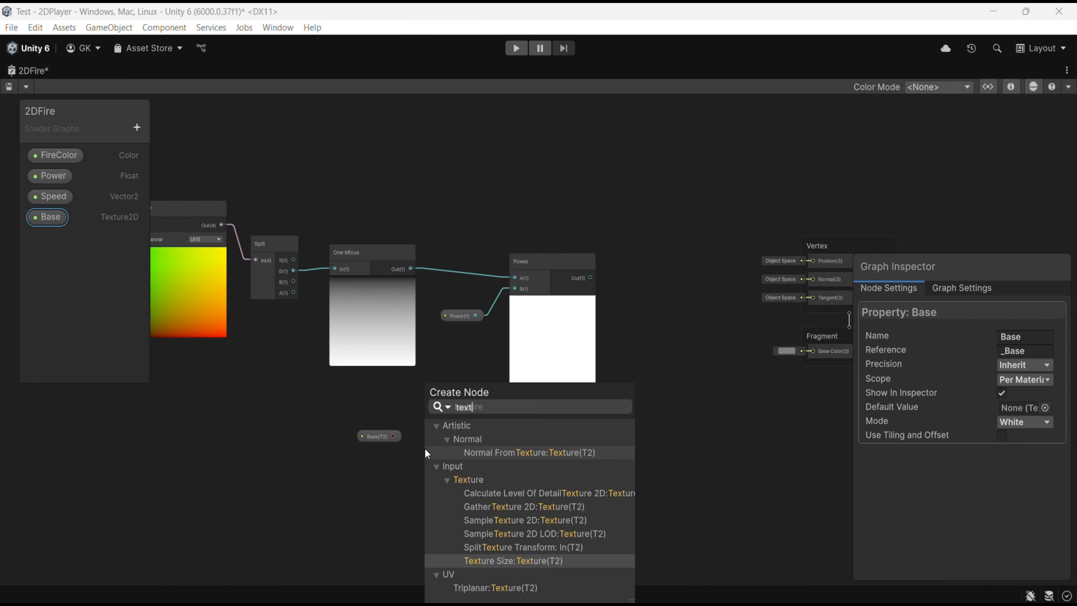
key("BackSpace")
key("BackSpace")
key("BackSpace")
key("BackSpace")
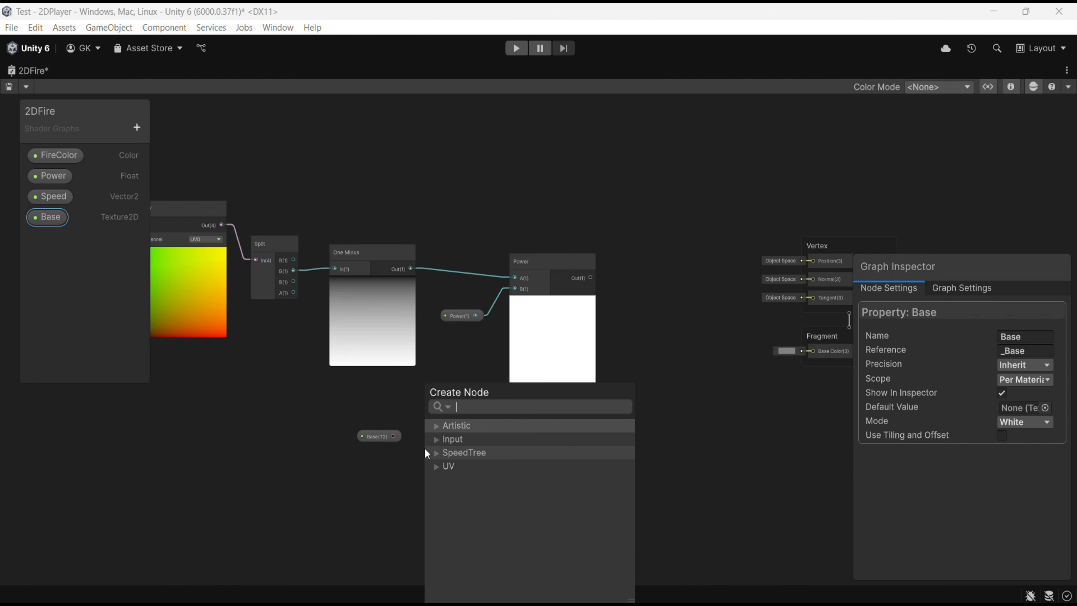
type("sam")
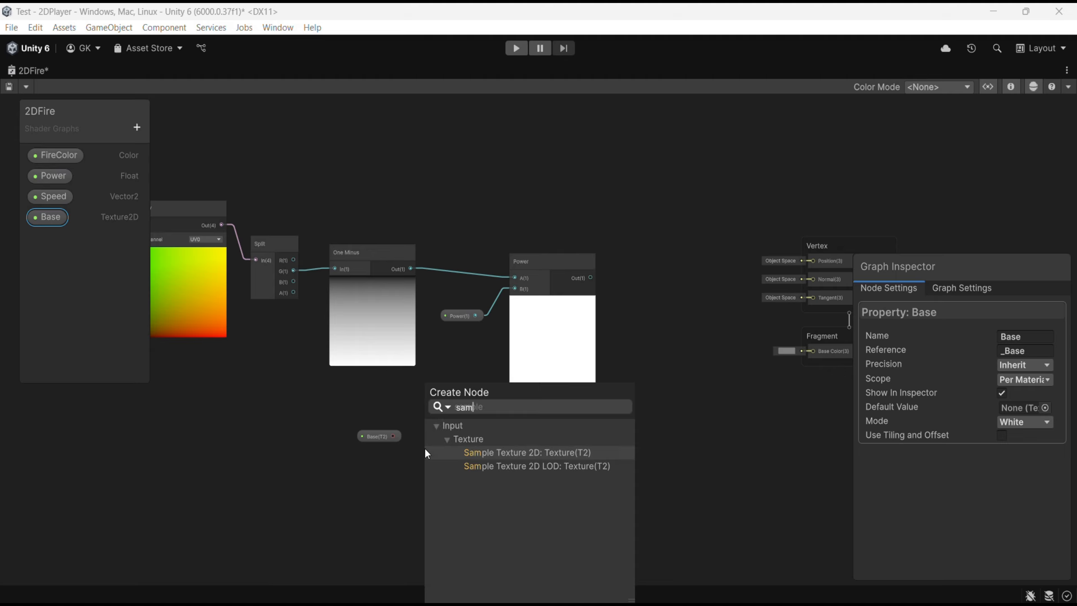
key("Return")
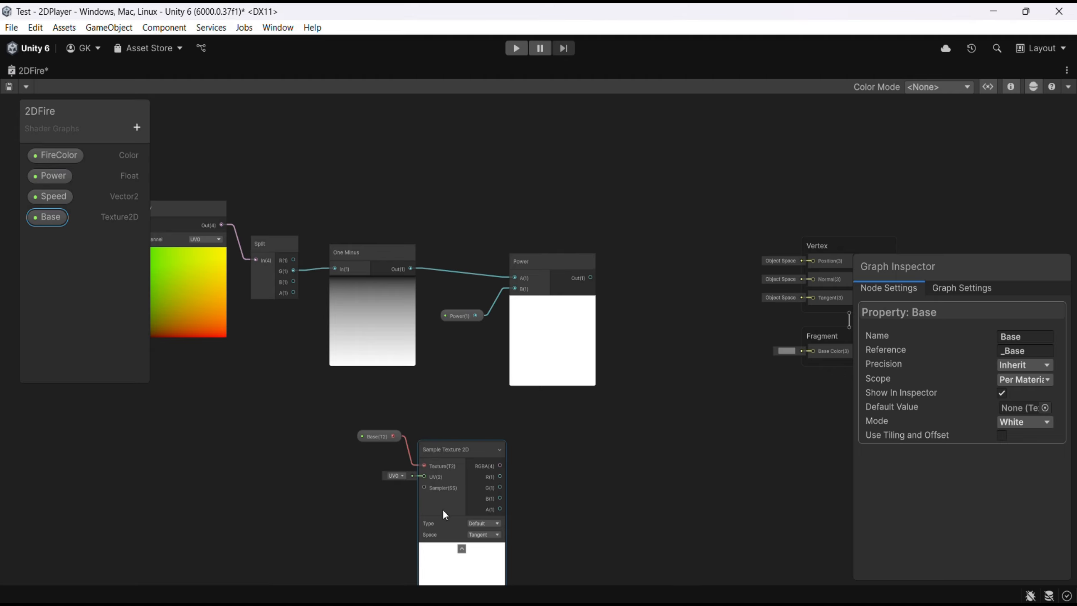
left_click_drag(459, 451, 473, 444)
Step: Assign the texture ChatGPT Image Apr 21, 2026, 06_12_08 PM from the Shader folder as the Base property's default value
left_click(54, 218)
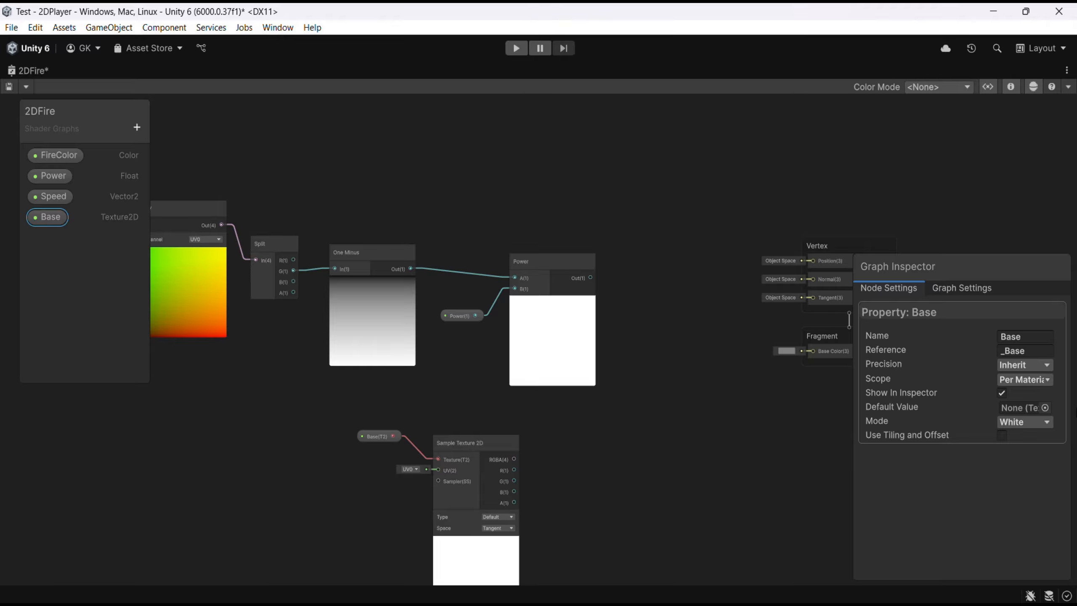
double_click(33, 71)
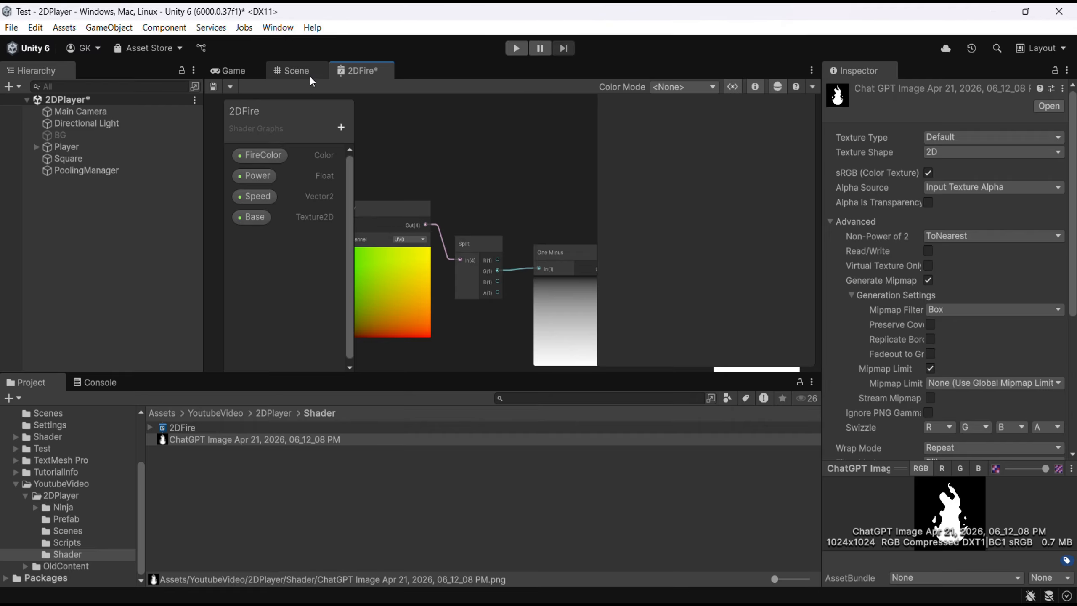
double_click(364, 70)
double_click(28, 68)
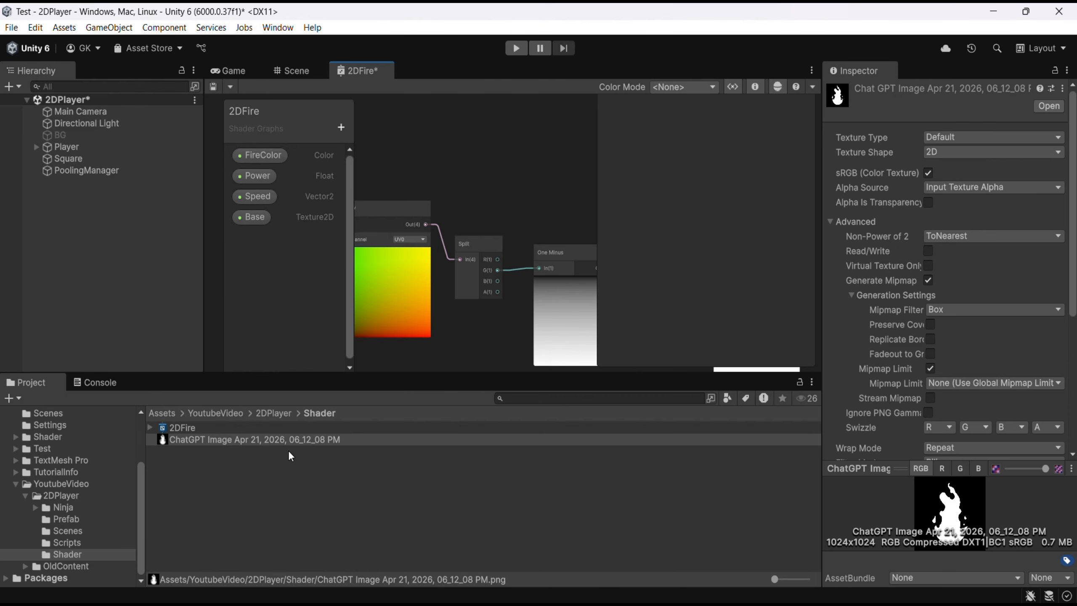
left_click(272, 441)
left_click(252, 216)
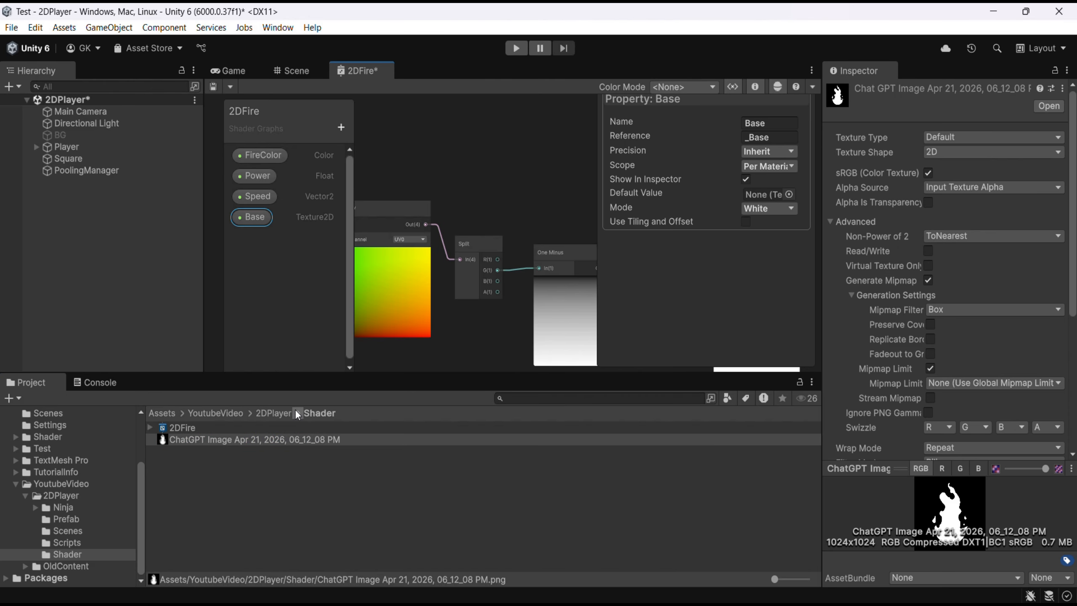
left_click(272, 441)
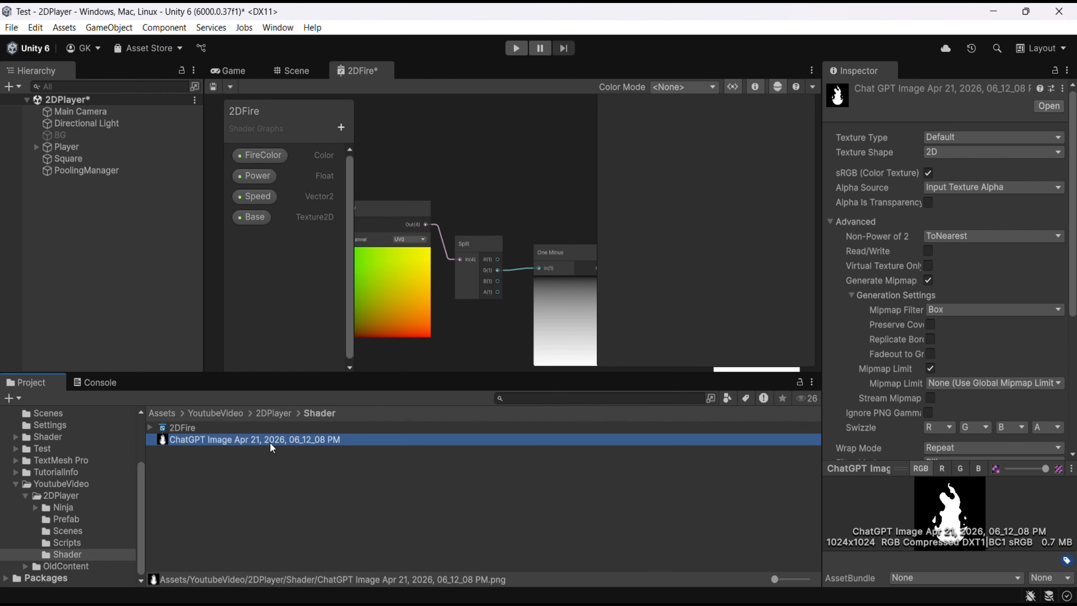
left_click(253, 218)
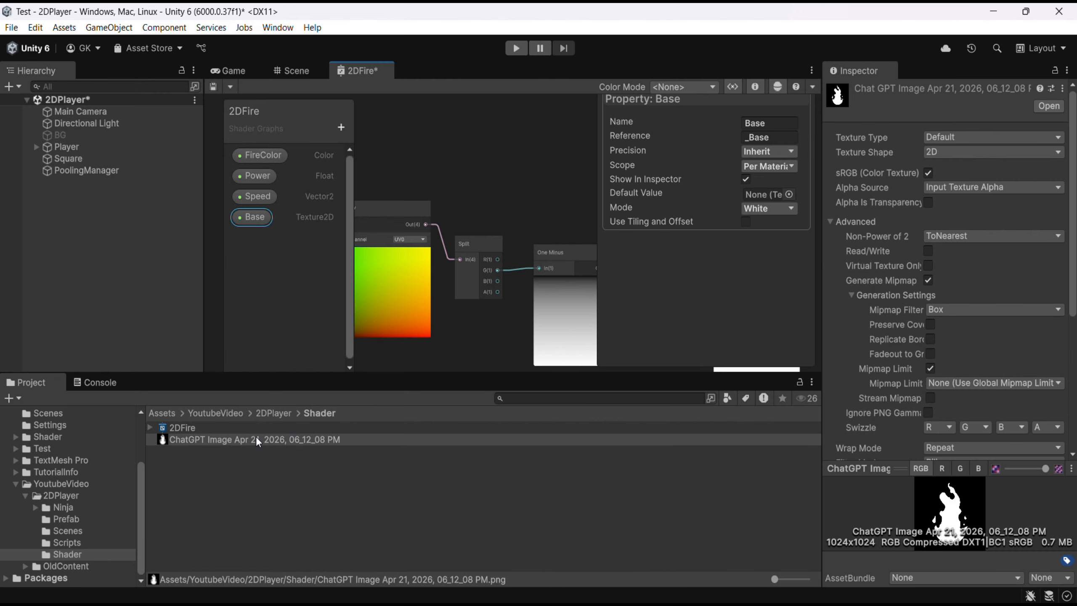
left_click_drag(257, 441, 761, 196)
double_click(373, 71)
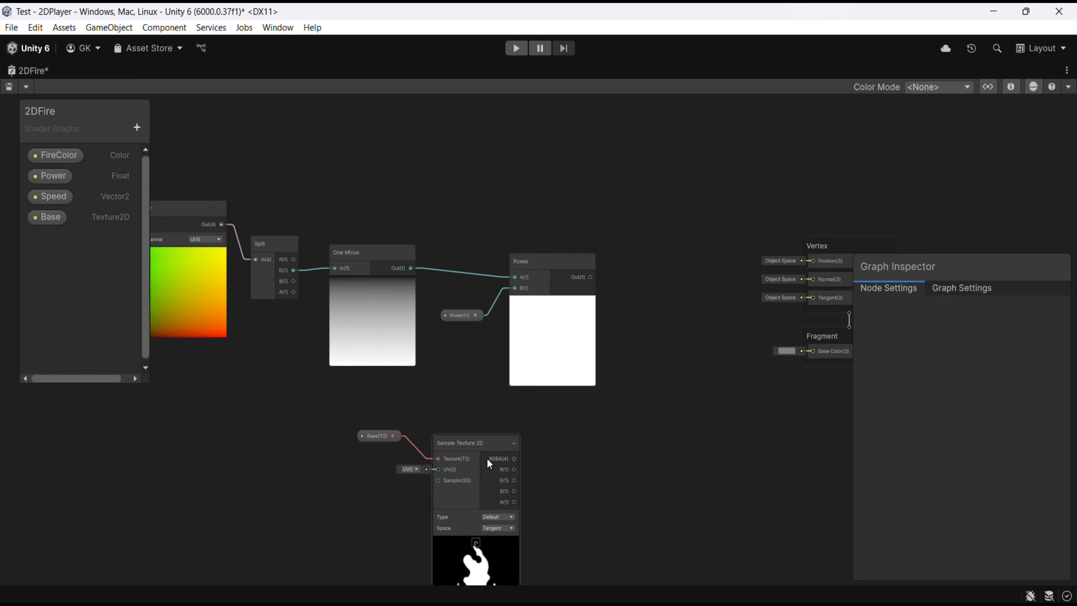
Step: Create a Multiply node with A fed by the Power node's output and B by the Sample Texture 2D node's R output
scroll(486, 458, "down", 2)
scroll(485, 515, "up", 4)
mouse_move(444, 400)
left_mouse_down()
mouse_move(443, 370)
mouse_move(445, 381)
left_mouse_up()
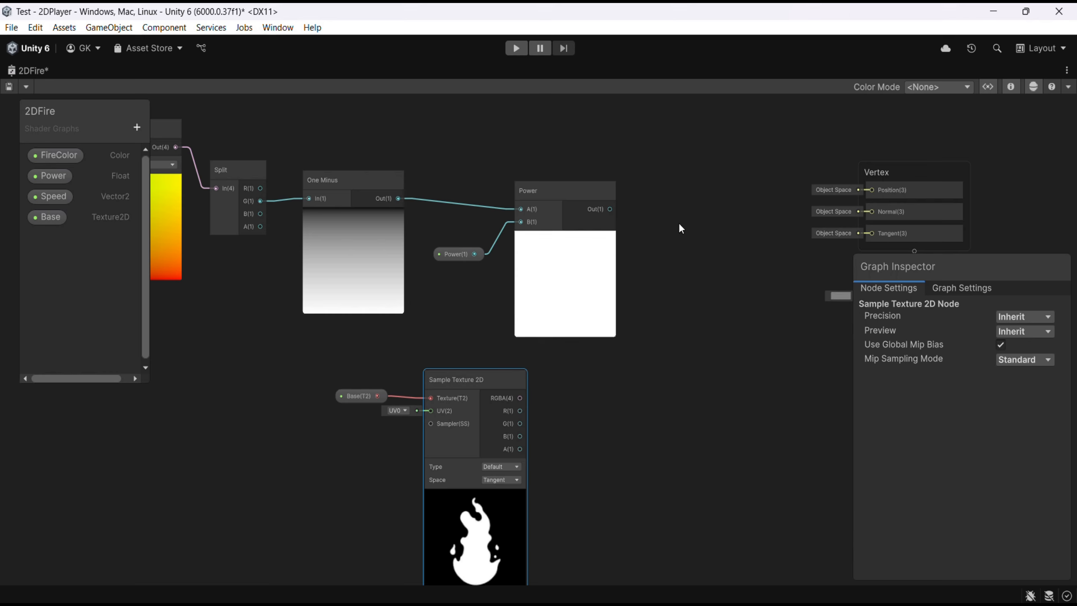
left_click_drag(610, 209, 639, 238)
type("mul")
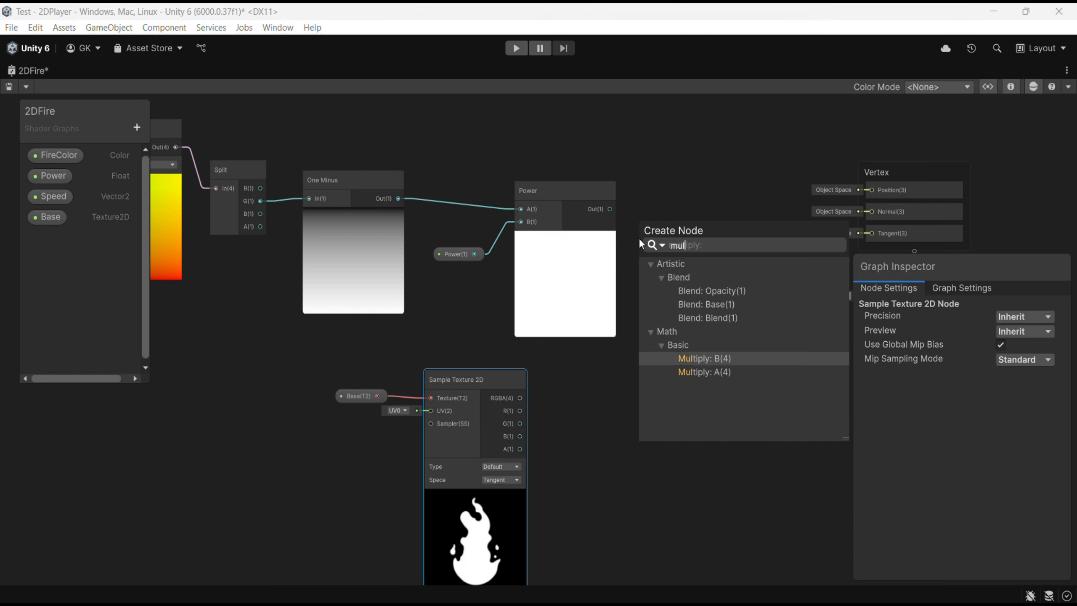
key("Down")
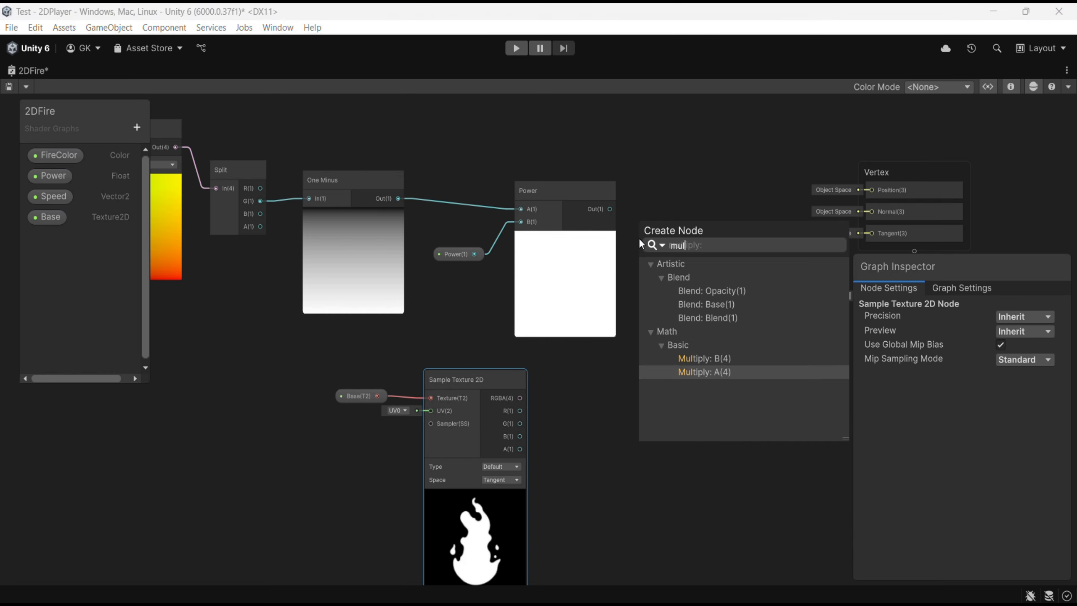
key("Return")
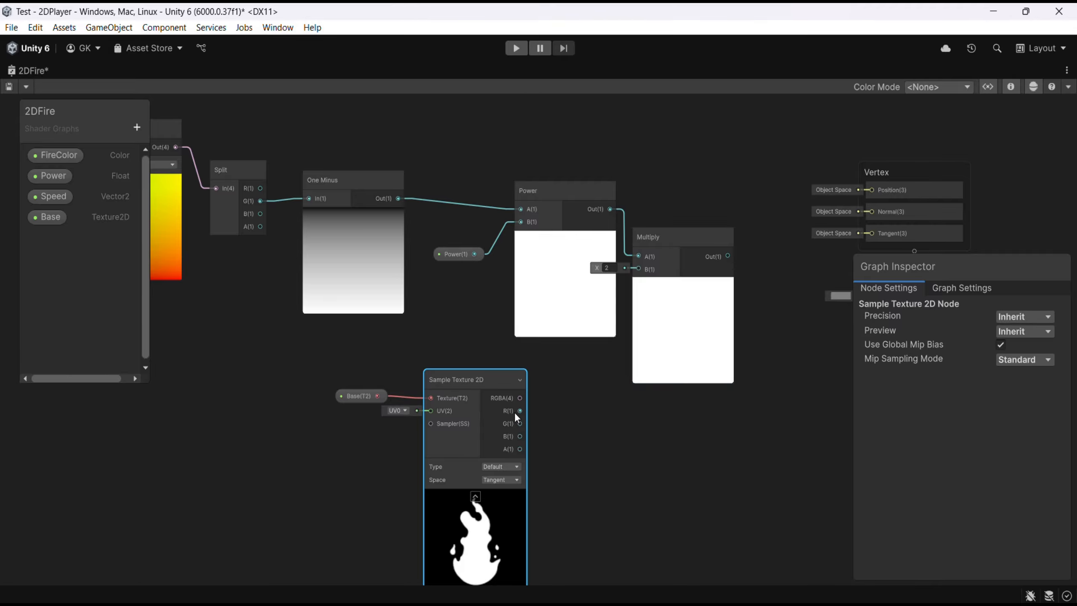
left_click_drag(520, 411, 701, 238)
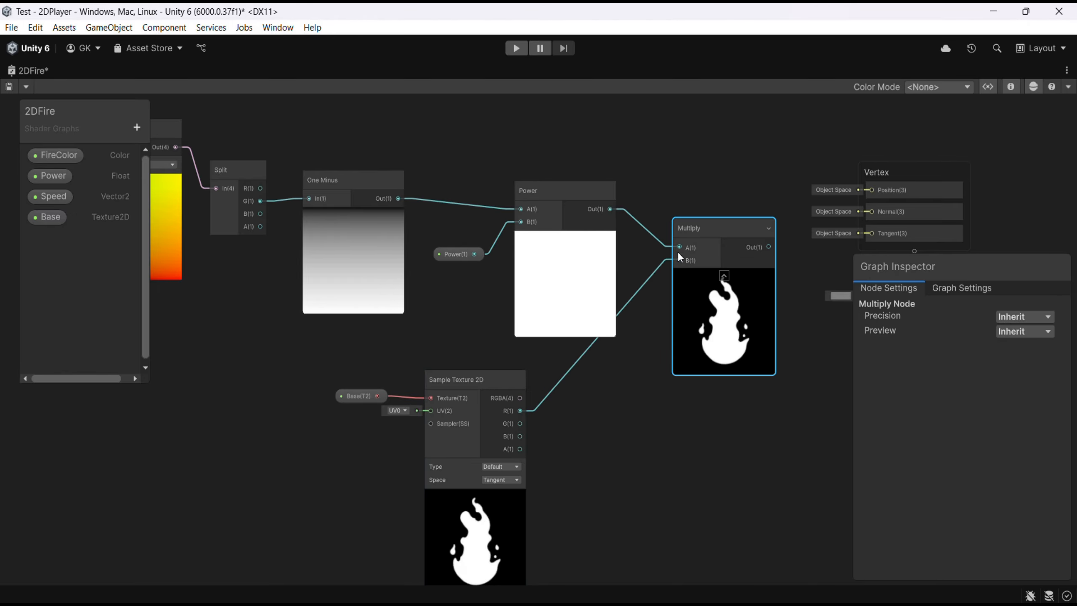
Step: Move all the connected nodes together toward the property list, away from the Vertex and Fragment blocks
scroll(677, 251, "down", 3)
left_click_drag(300, 150, 683, 466)
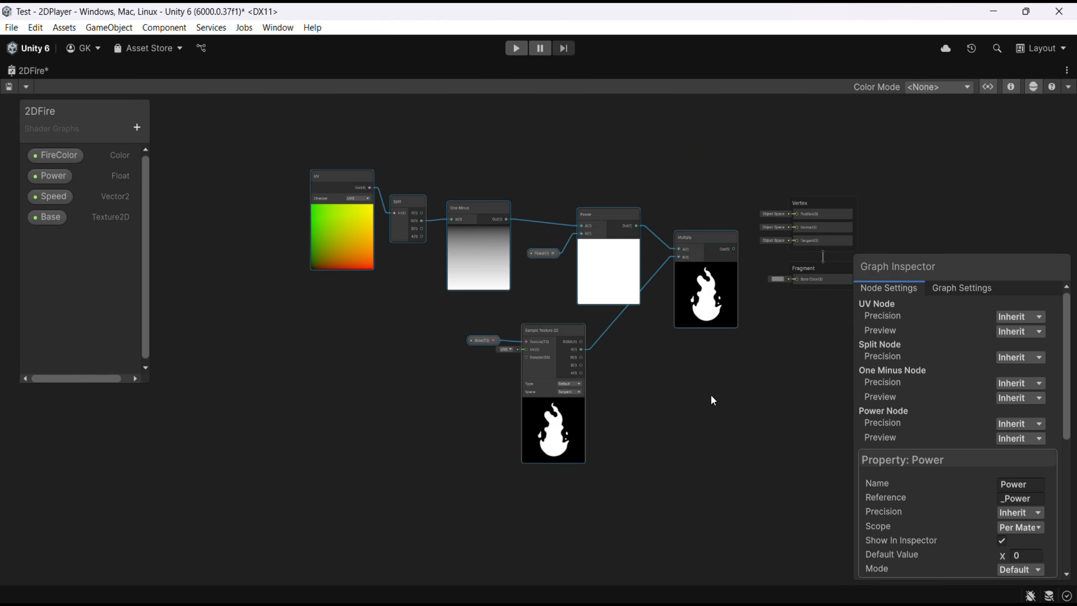
left_click_drag(686, 238, 559, 183)
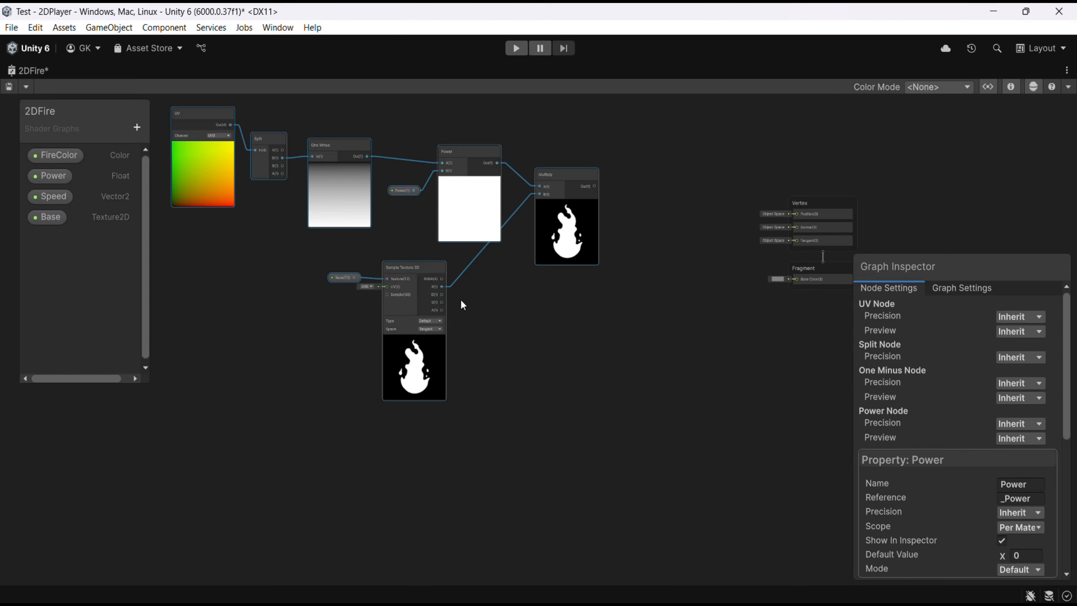
Step: Create a Time node in the empty area below the existing nodes, close to the property list
middle_click_drag(204, 460, 353, 380)
right_click(329, 360)
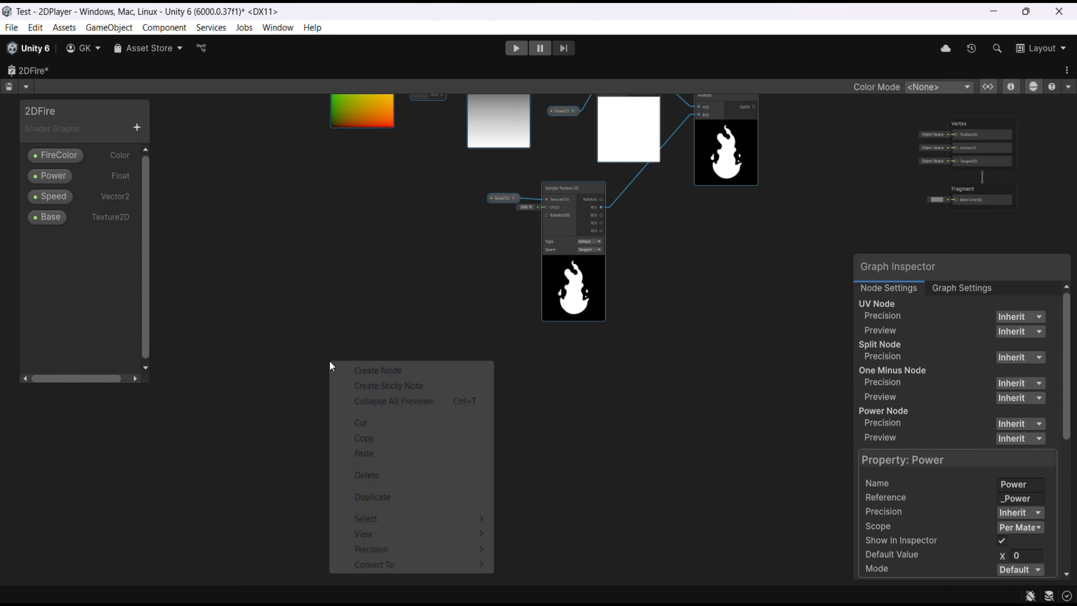
left_click(366, 369)
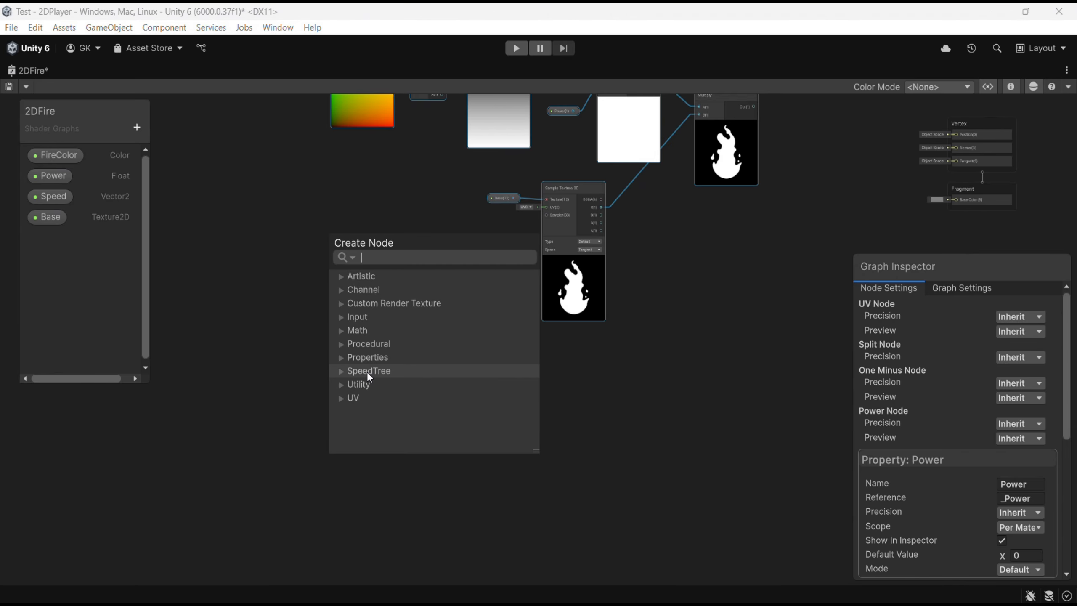
type("time")
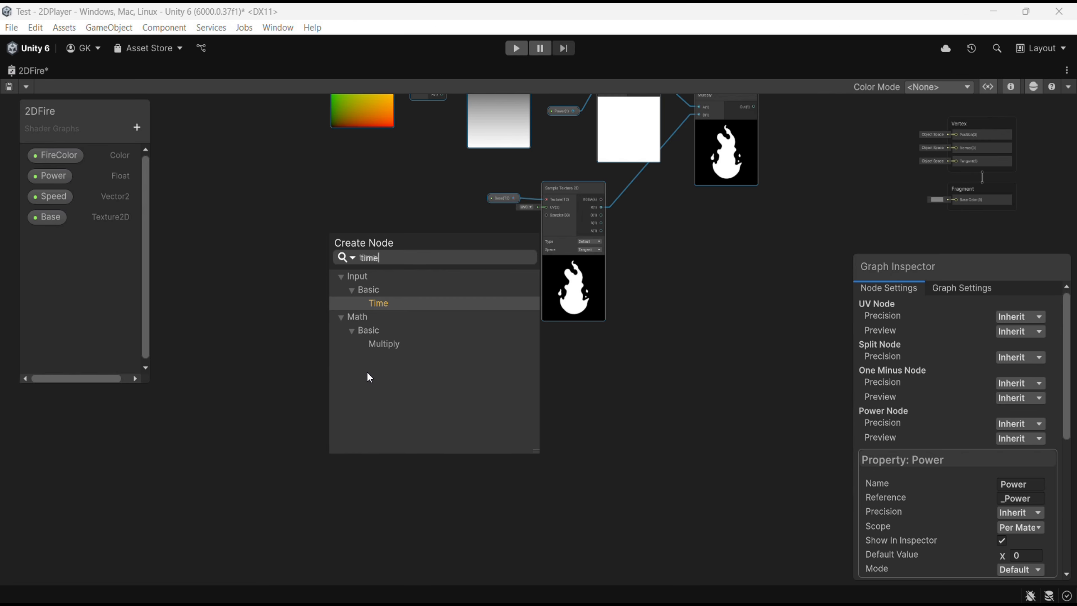
key("Return")
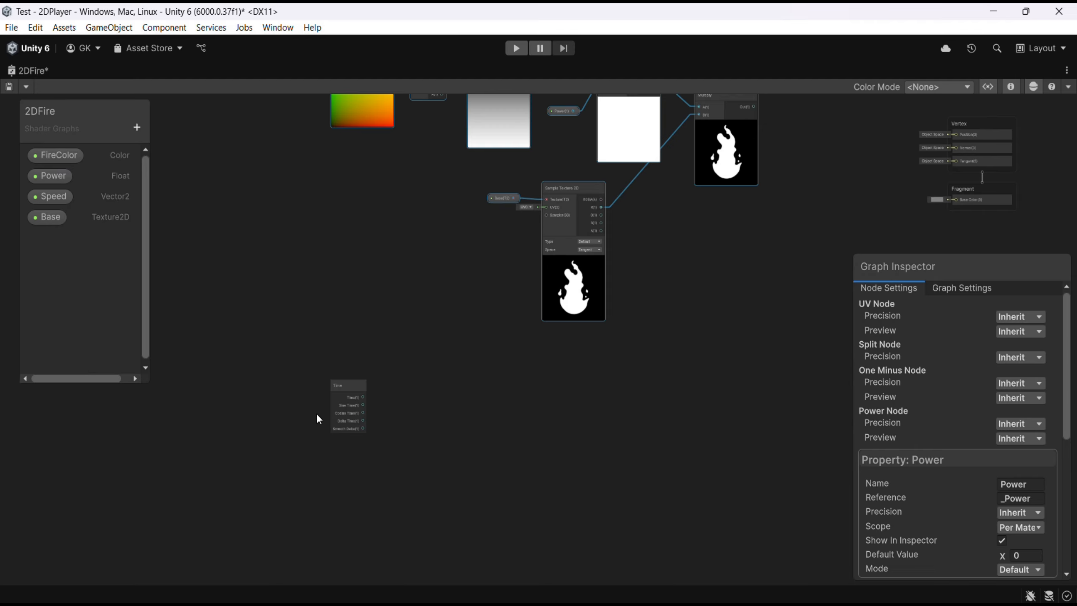
left_click(342, 384)
left_click_drag(342, 384, 254, 359)
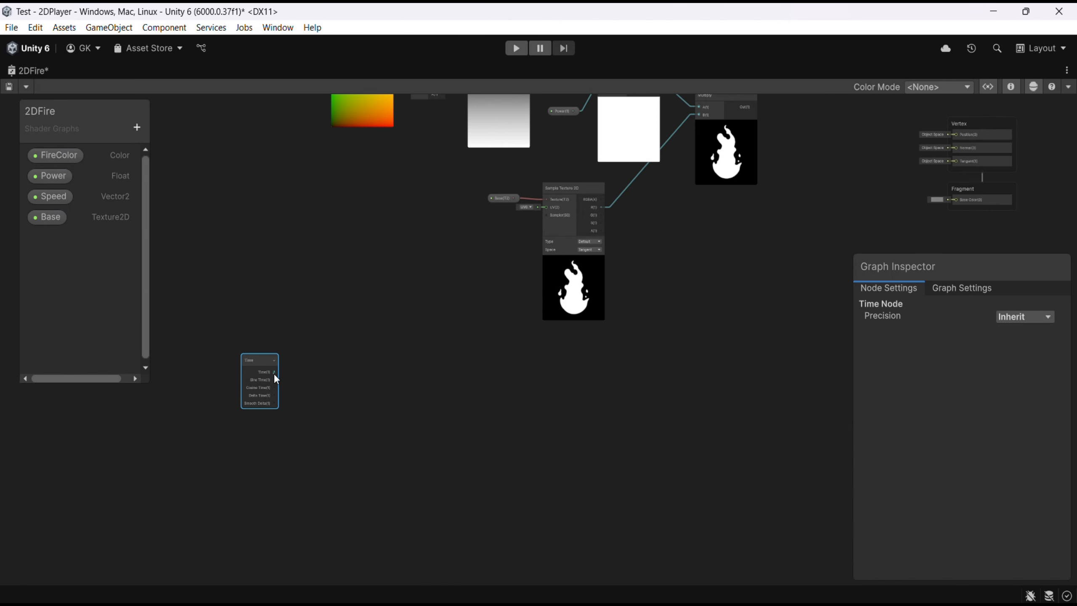
Step: Create a second Multiply node with its A input fed by the Time node's Time output, leaving space between them
key("space")
type("mul")
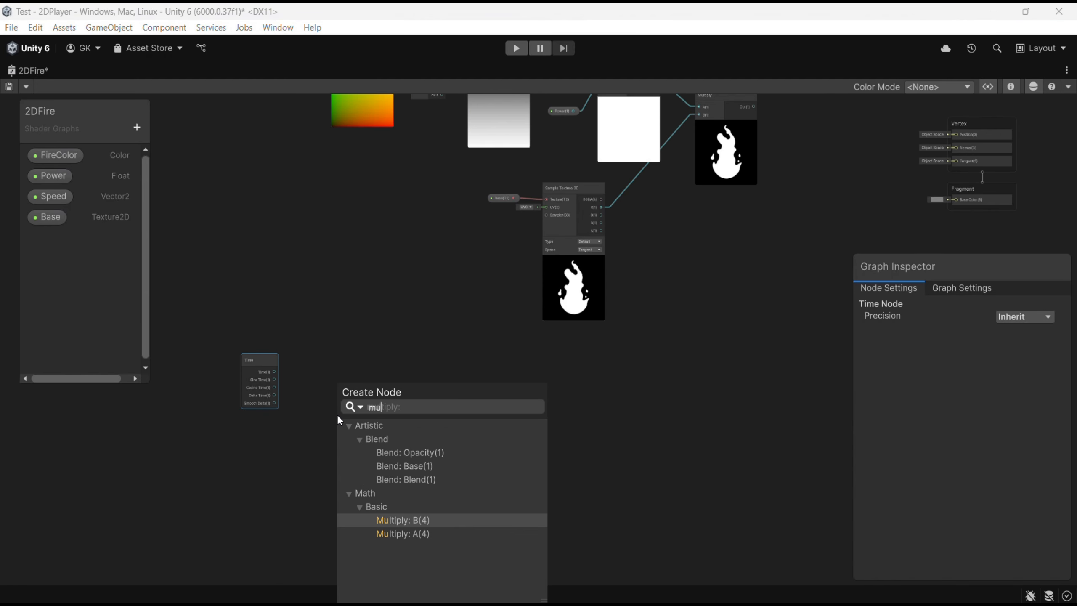
key("Down")
key("Return")
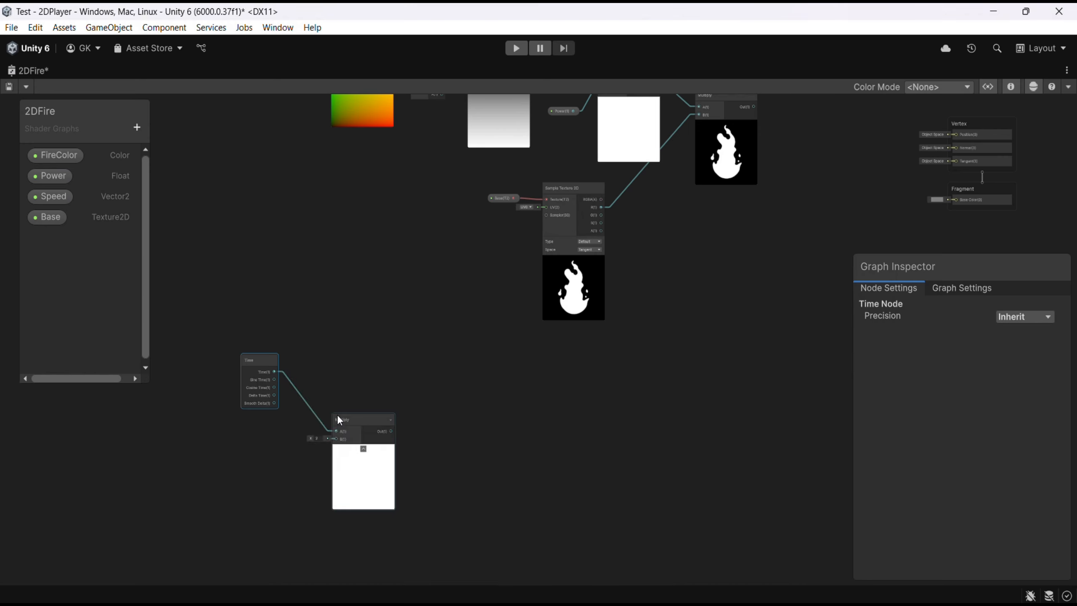
left_click_drag(364, 415, 392, 399)
Step: Connect the Speed property to the new Multiply node's B input and move the Time, Speed and Multiply nodes together
left_click_drag(40, 195, 117, 293)
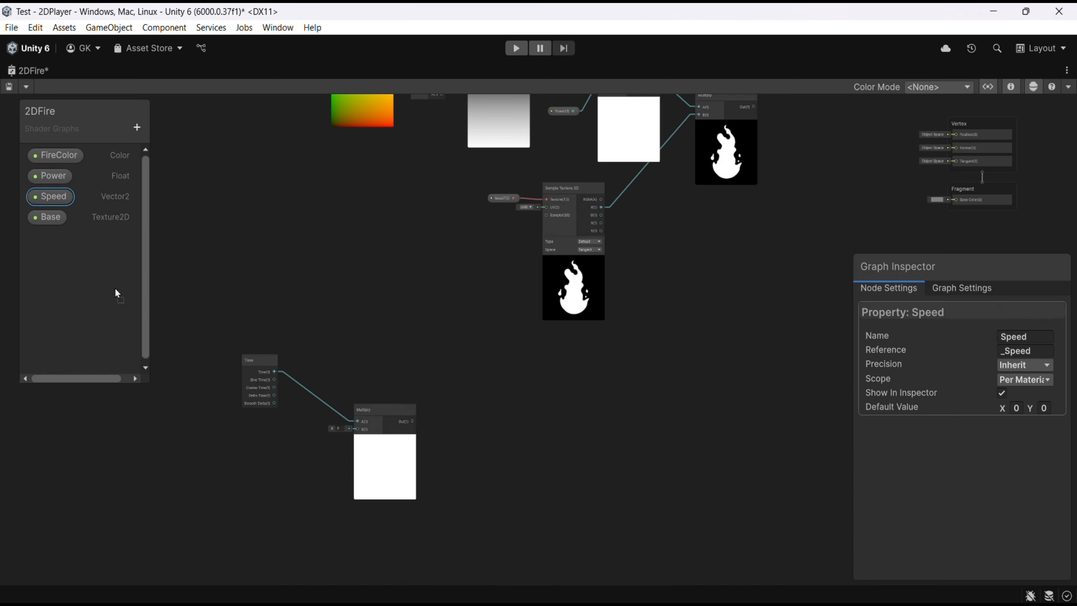
left_click_drag(268, 437, 357, 393)
left_click_drag(236, 325, 350, 447)
left_click_drag(347, 396, 333, 433)
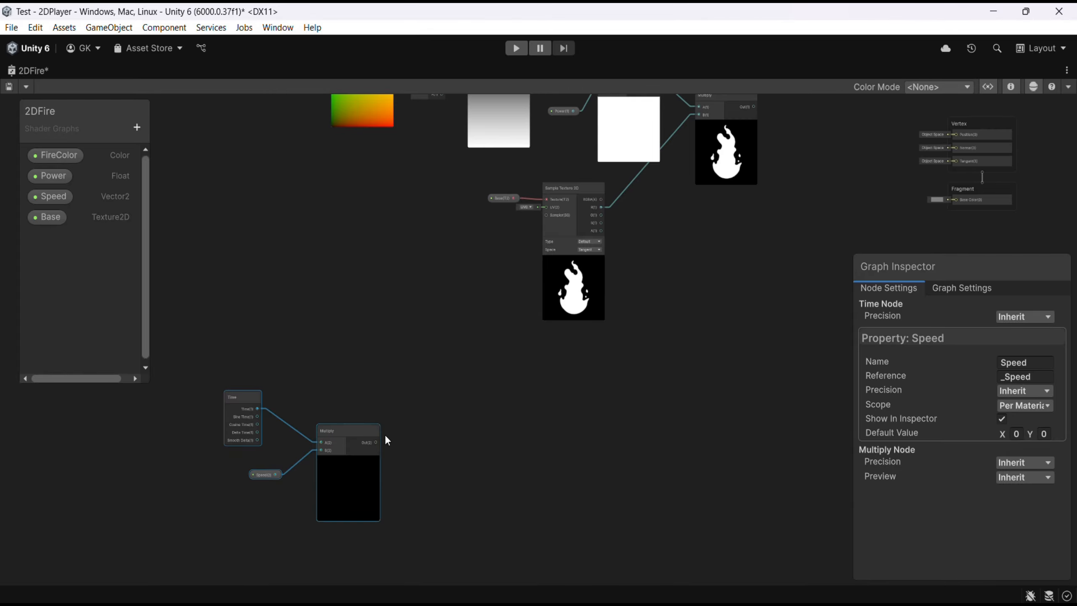
Step: Create a Tiling And Offset node with its UV input fed by the Time and Speed Multiply node, placed beside it
key("space")
type("tili")
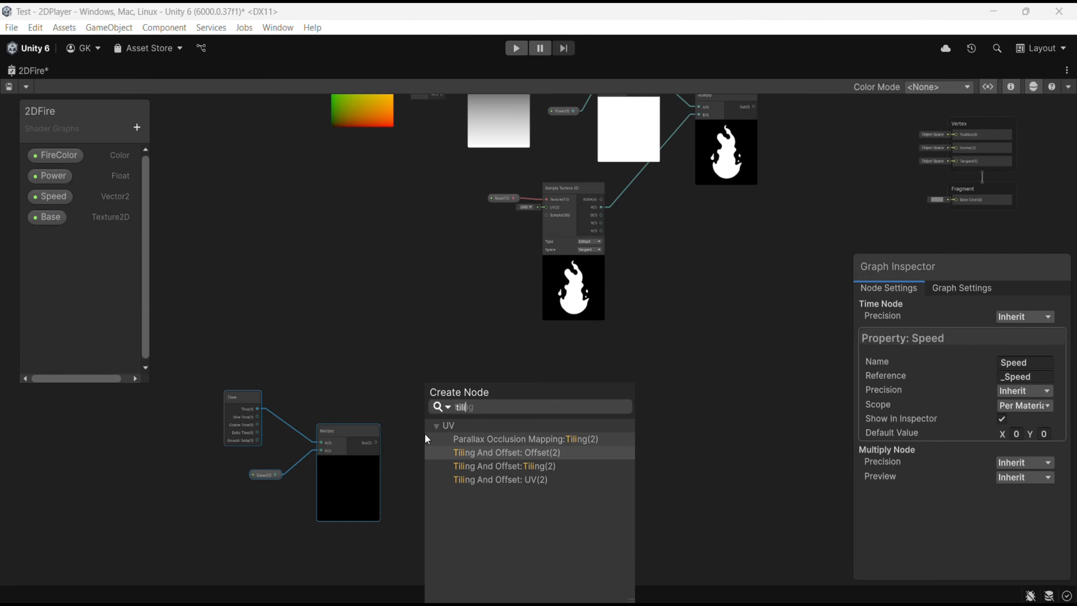
key("Down")
key("Down")
key("Return")
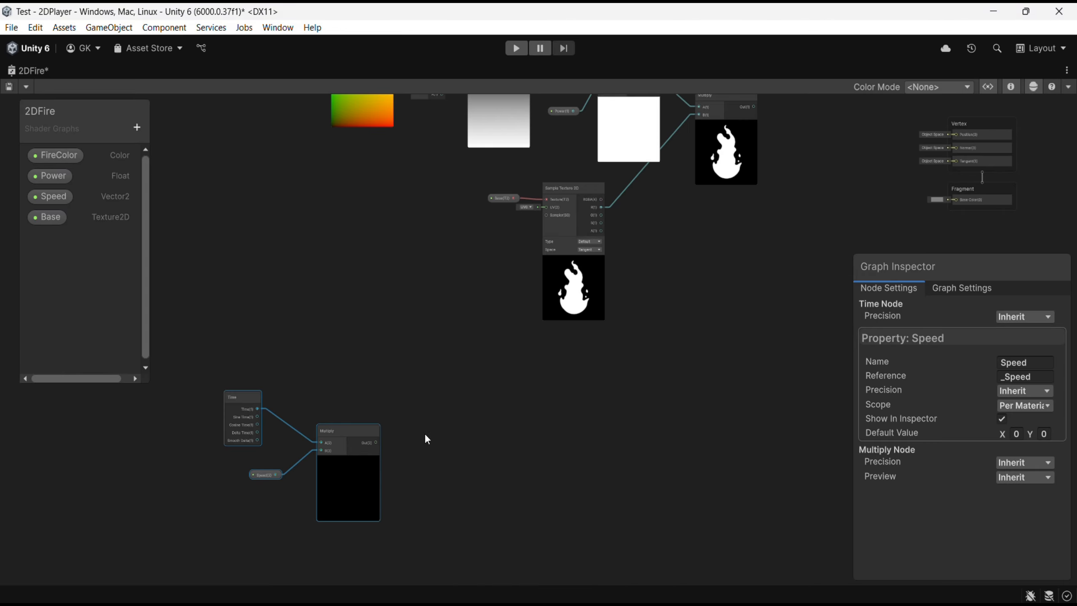
left_click_drag(439, 440, 472, 396)
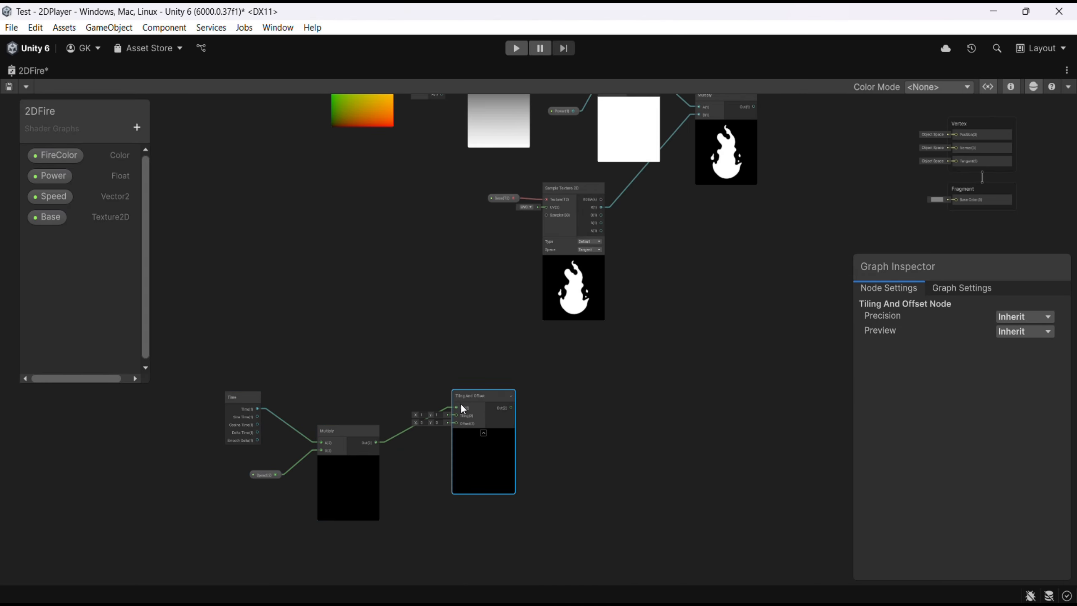
Step: Feed the Multiply output into the Tiling And Offset node's Offset input and disconnect it from the UV input
scroll(370, 448, "up", 3)
left_click_drag(379, 438, 510, 407)
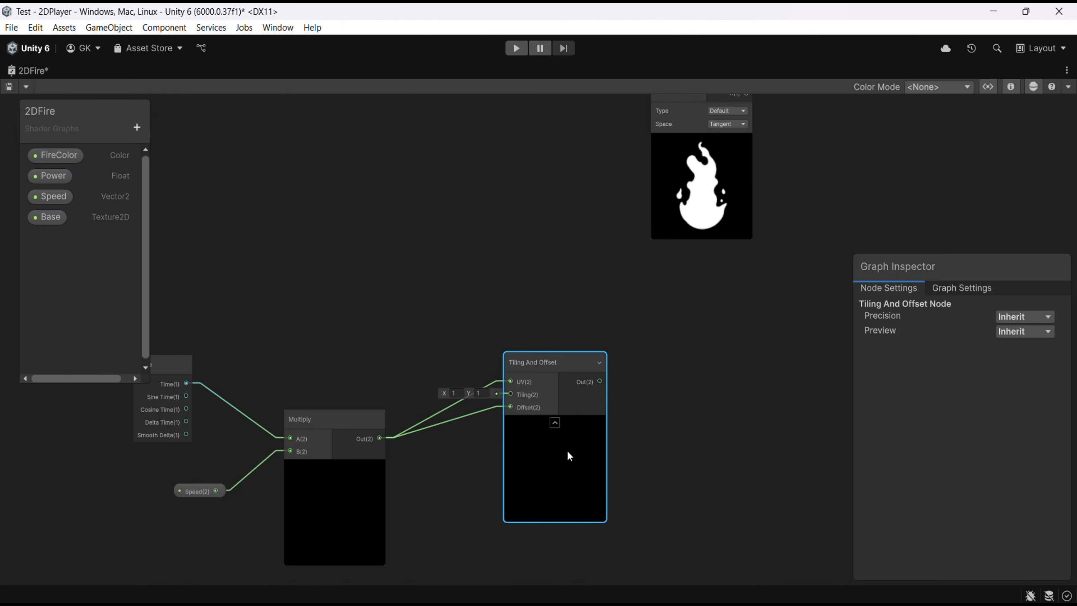
right_click(509, 381)
left_click(559, 161)
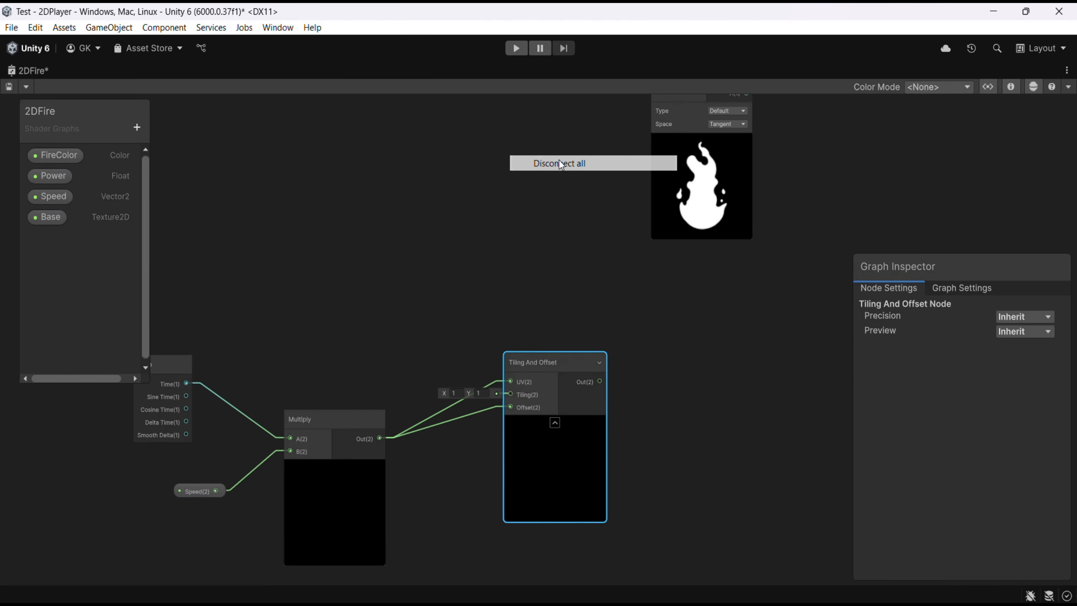
left_click_drag(509, 407, 379, 438)
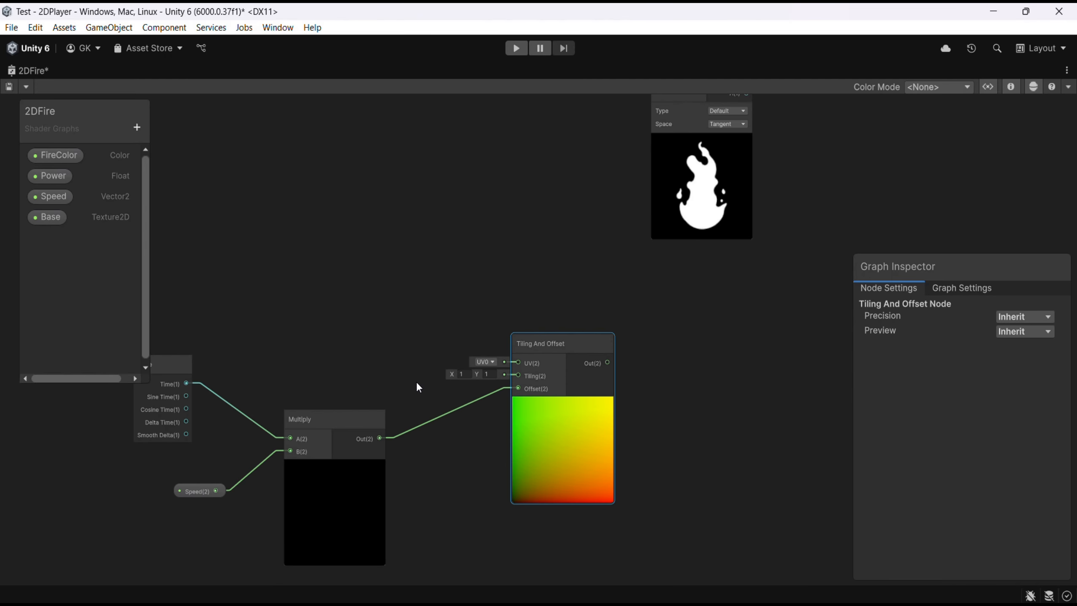
scroll(416, 382, "down", 5)
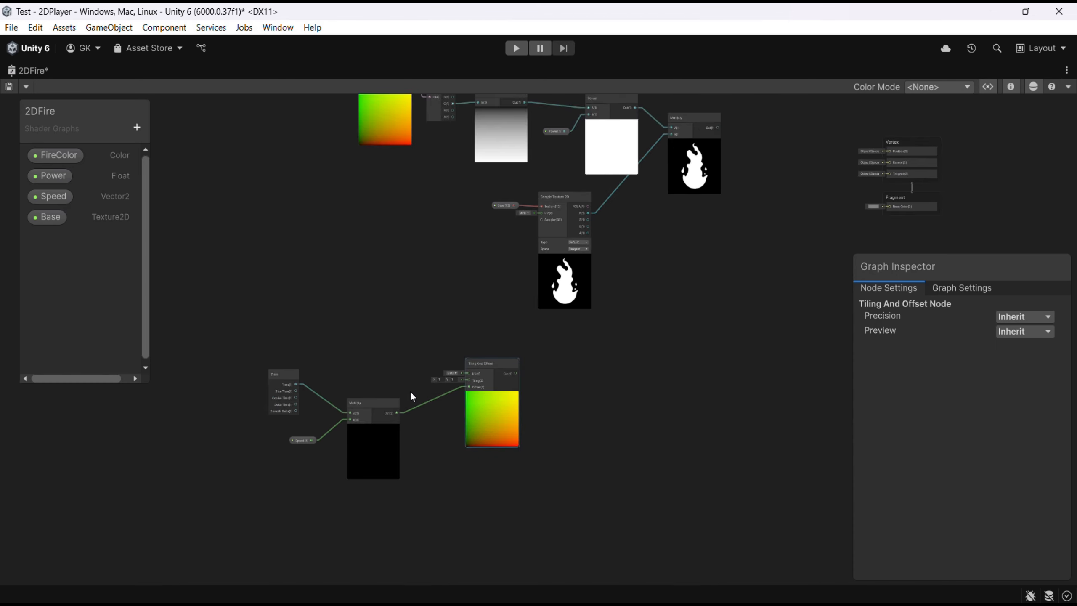
Step: Create a Voronoi node beside Tiling And Offset, feeding its UV from that node's output and its AngleOffset from the Time output
left_click_drag(515, 373, 560, 362)
type("von")
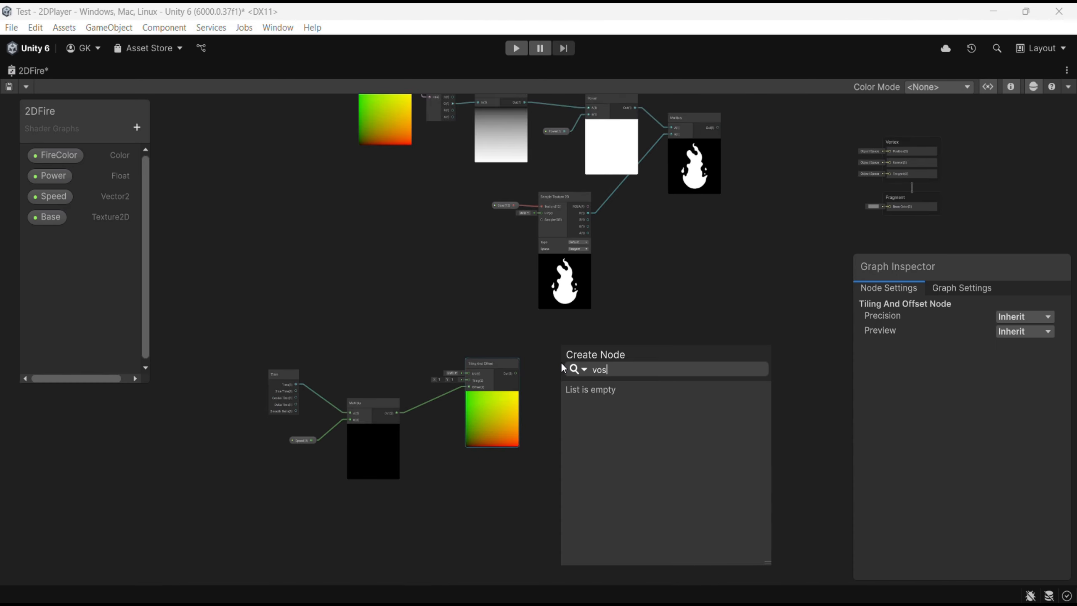
key("BackSpace")
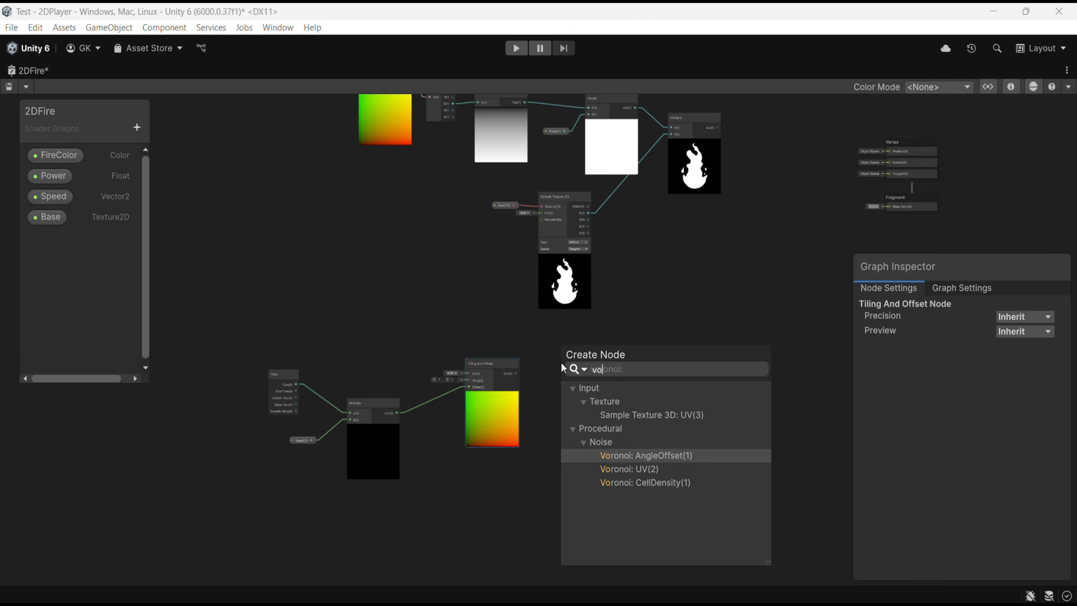
key("Down")
key("Return")
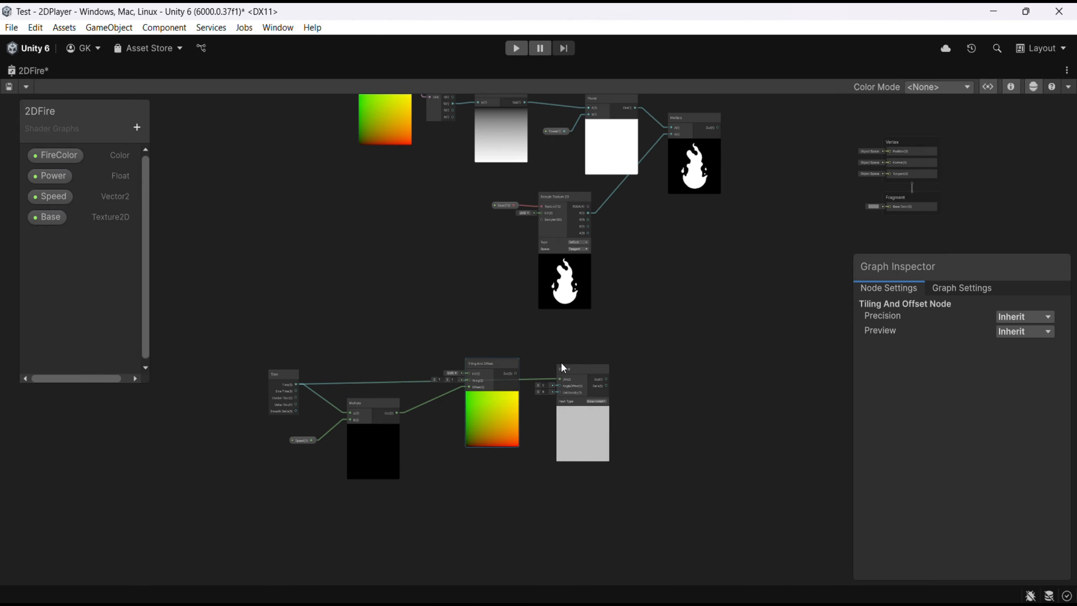
left_click_drag(575, 379, 579, 332)
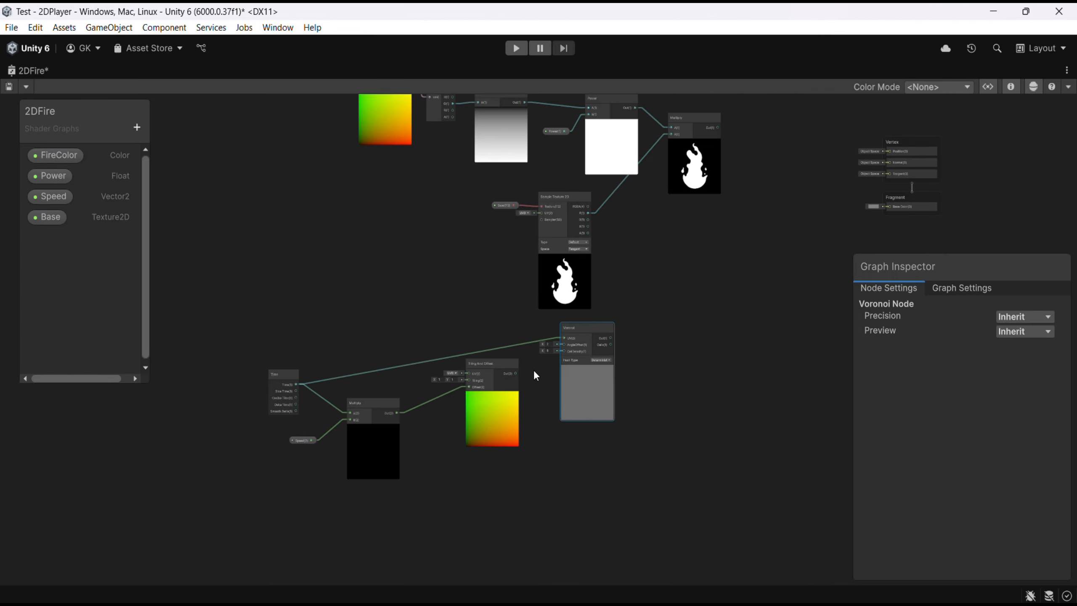
scroll(510, 381, "up", 3)
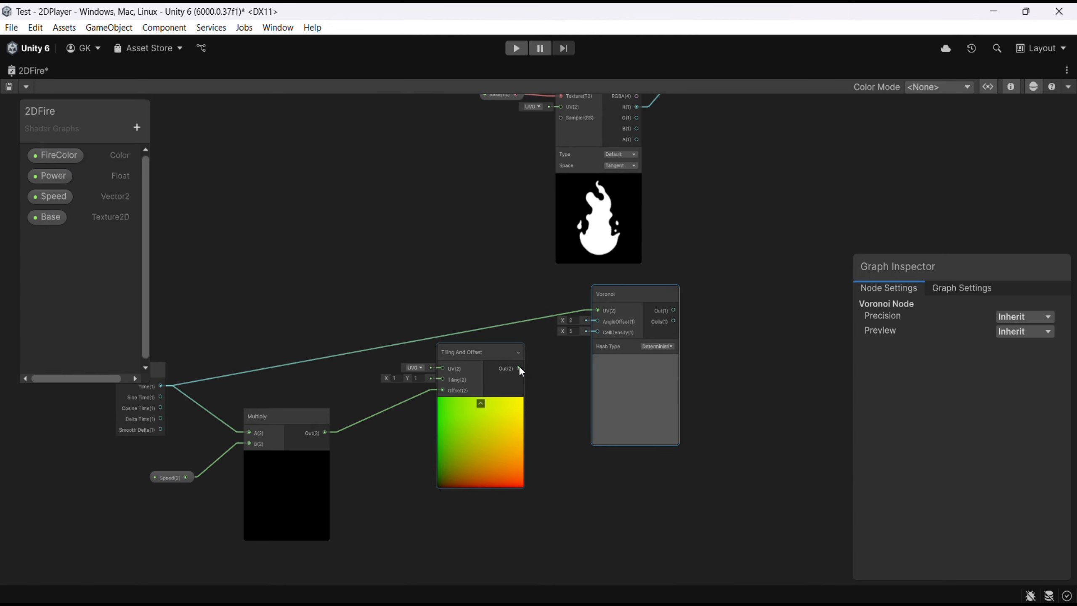
left_click_drag(613, 313, 163, 387)
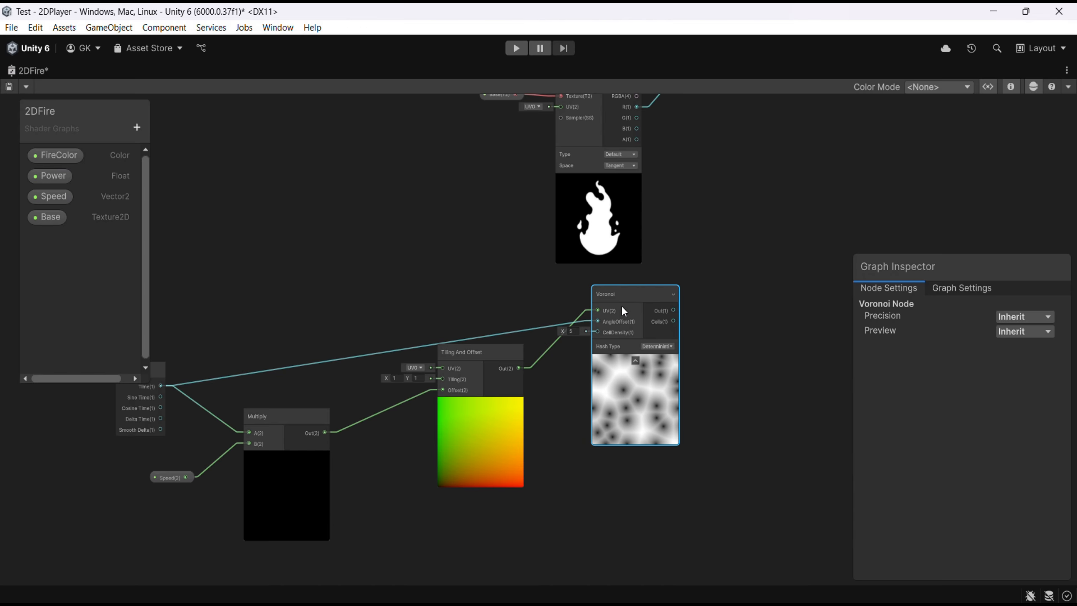
Step: Create a Simple Noise node below the Voronoi node with its UV input fed by the Tiling And Offset output
scroll(649, 356, "down", 3)
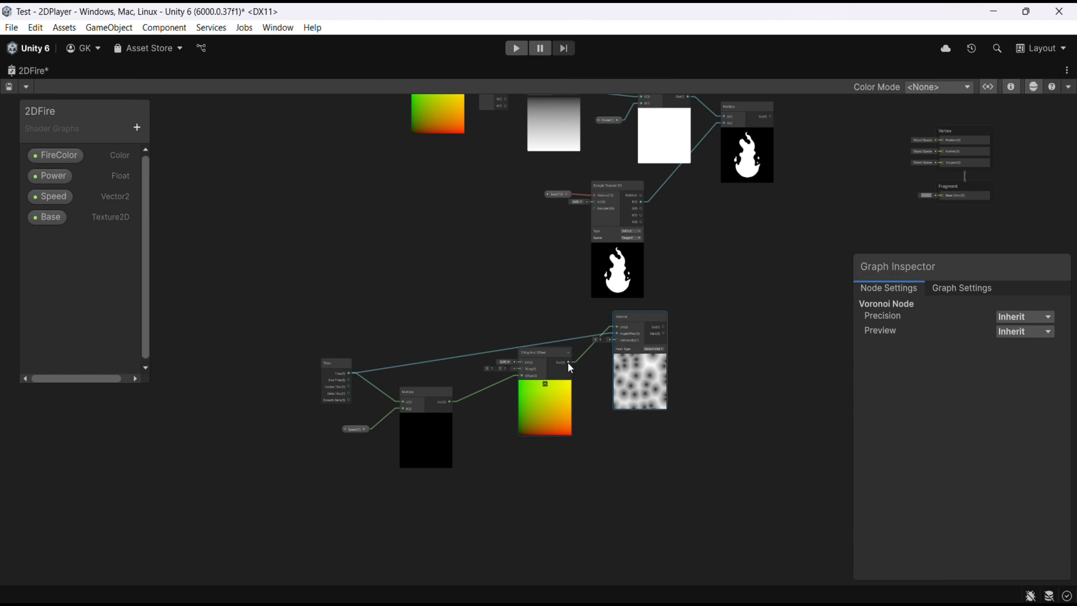
key("space")
type("simp")
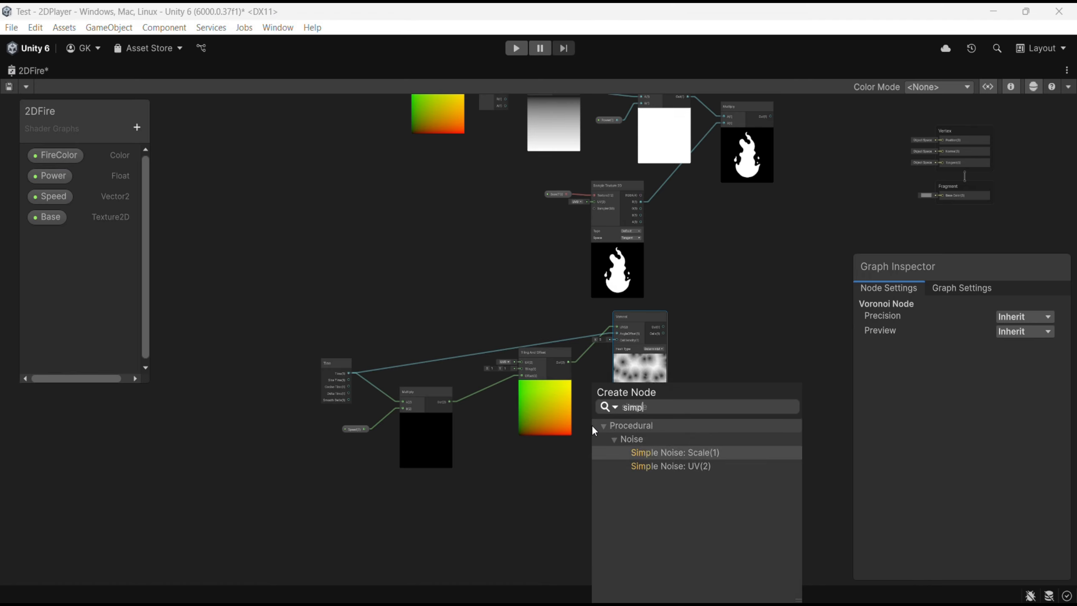
key("Down")
key("Return")
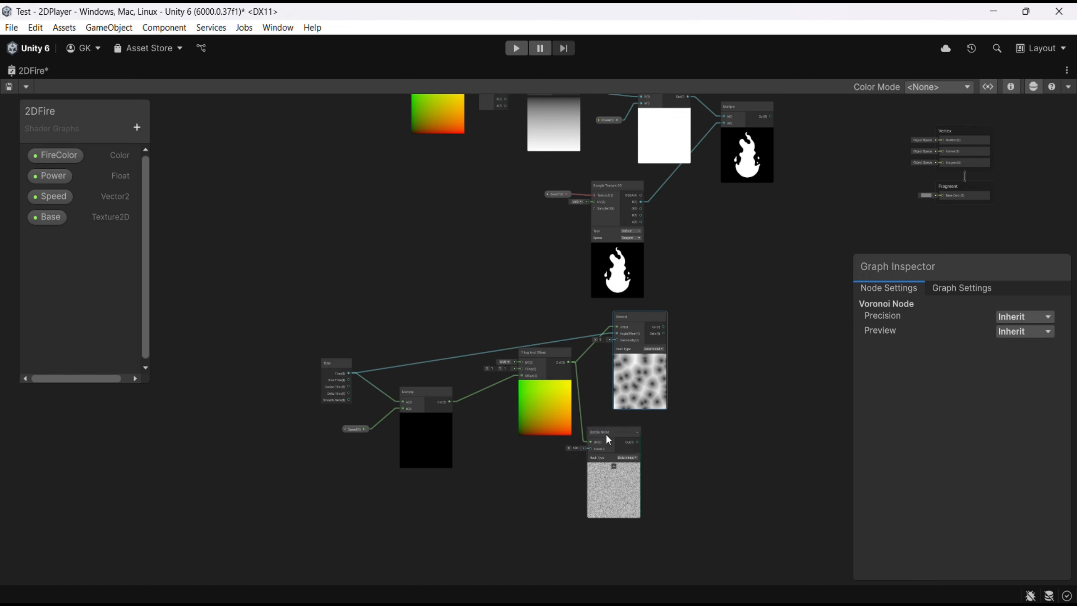
left_click_drag(622, 432, 660, 432)
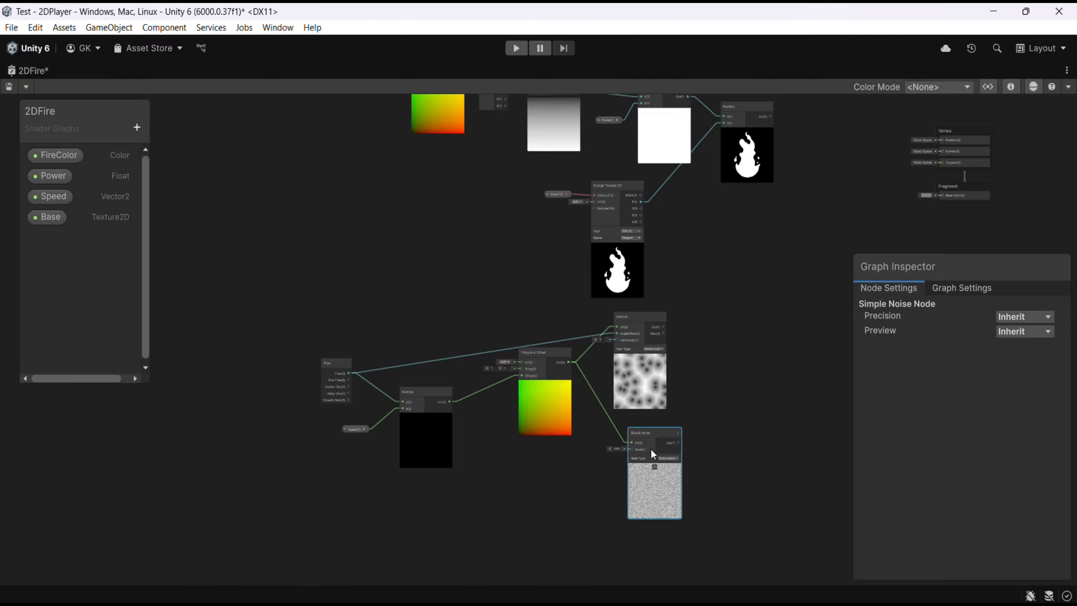
Step: Create a Split node beside the Simple Noise node with its In input fed by the noise output
scroll(651, 448, "up", 6)
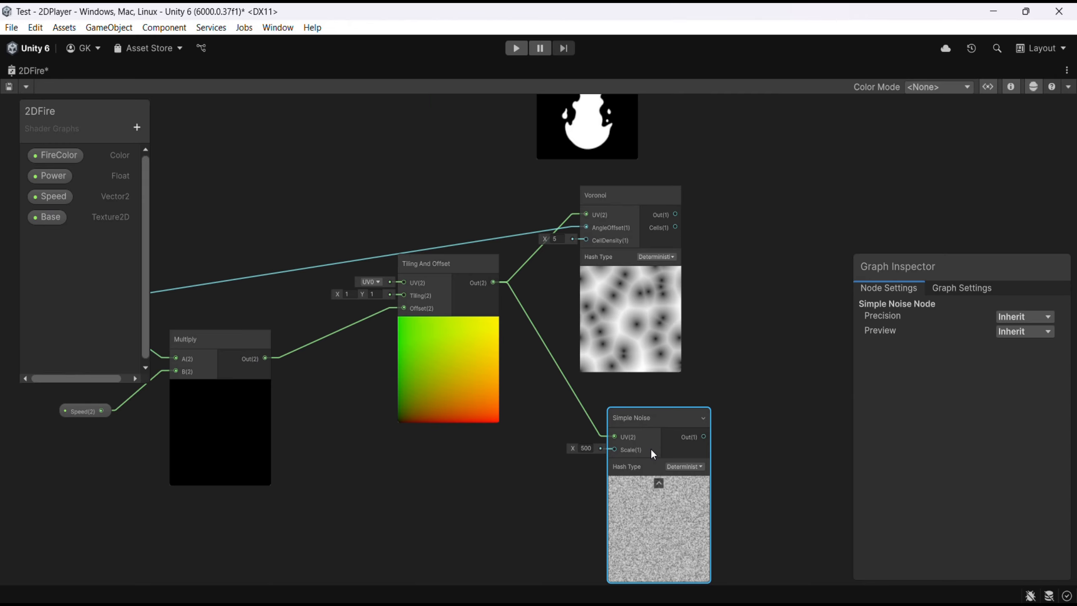
left_click_drag(616, 396, 606, 376)
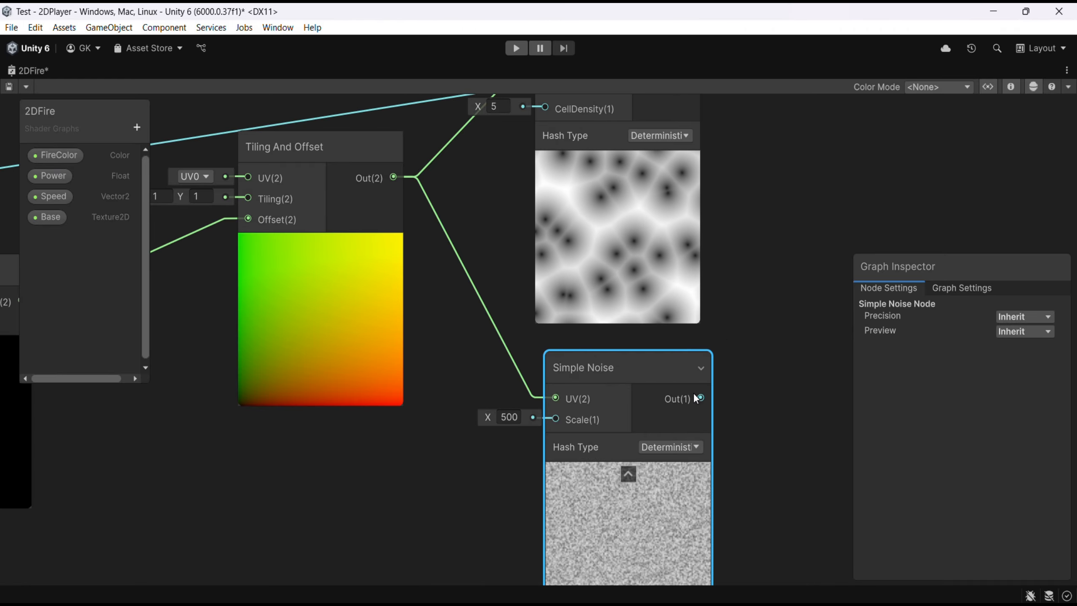
left_click_drag(699, 397, 763, 351)
type("split")
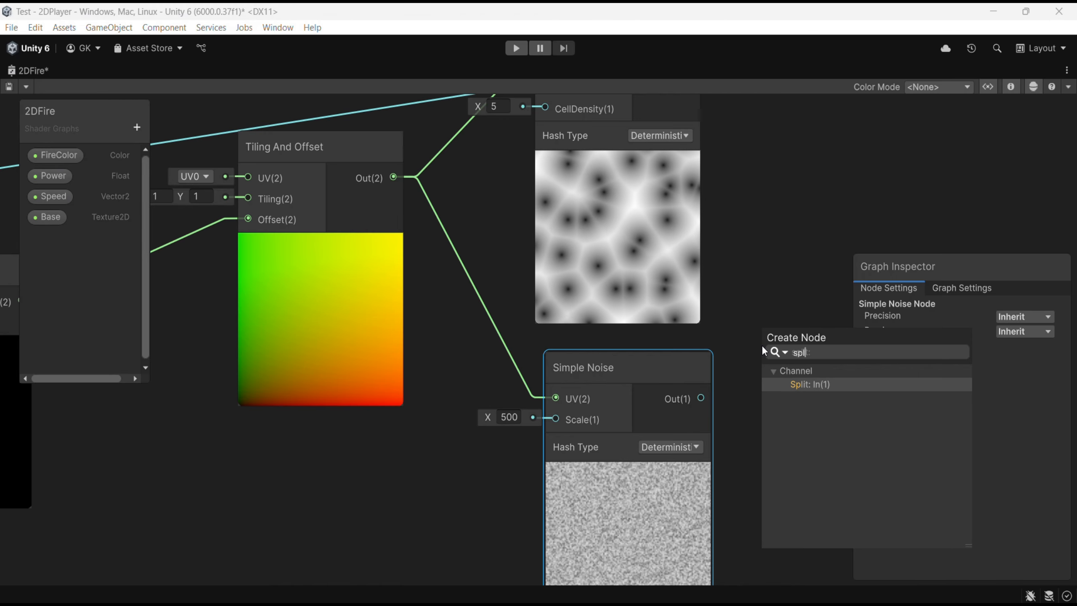
key("Return")
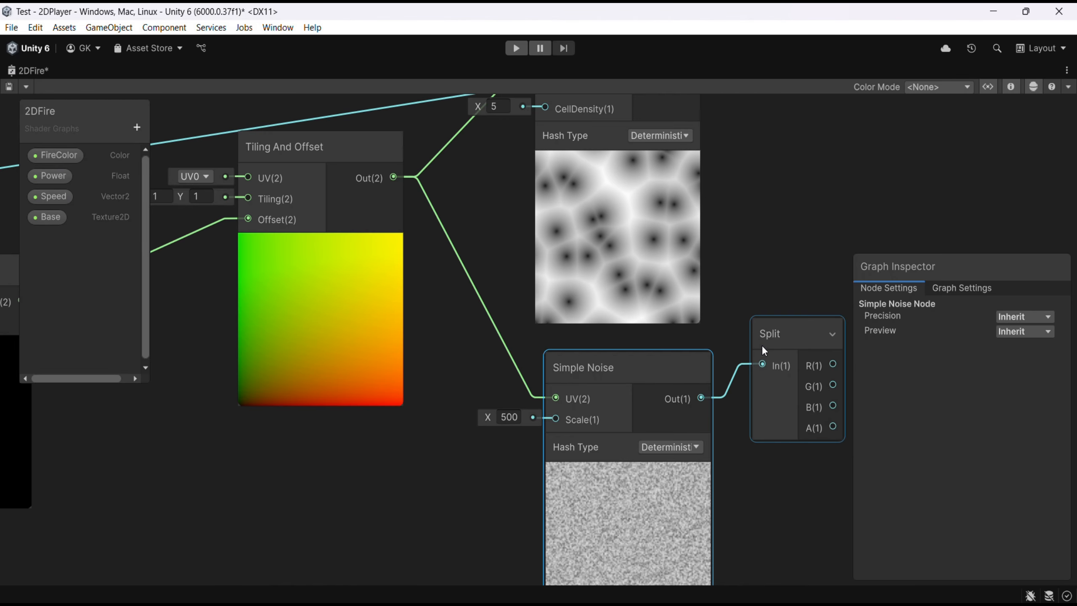
left_click_drag(762, 346, 769, 311)
Step: Create a Multiply node beside the Voronoi node, feeding A from Voronoi's Out and B from the noise Split's R output
scroll(778, 278, "down", 3)
middle_click_drag(760, 209, 551, 256)
scroll(553, 255, "up", 2)
scroll(553, 255, "up", 2)
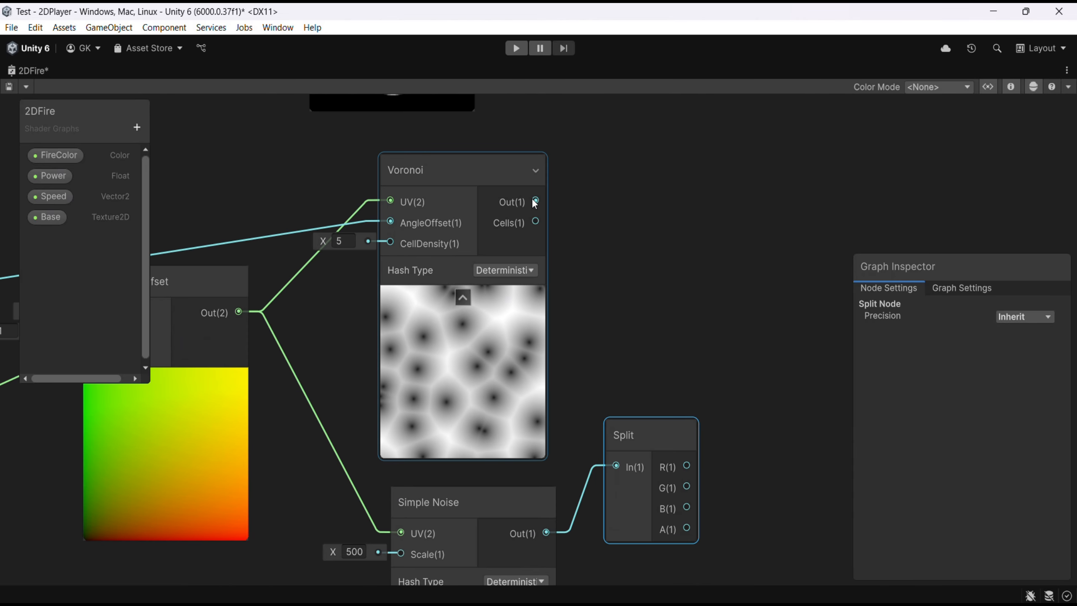
left_click_drag(535, 200, 601, 234)
type("mult")
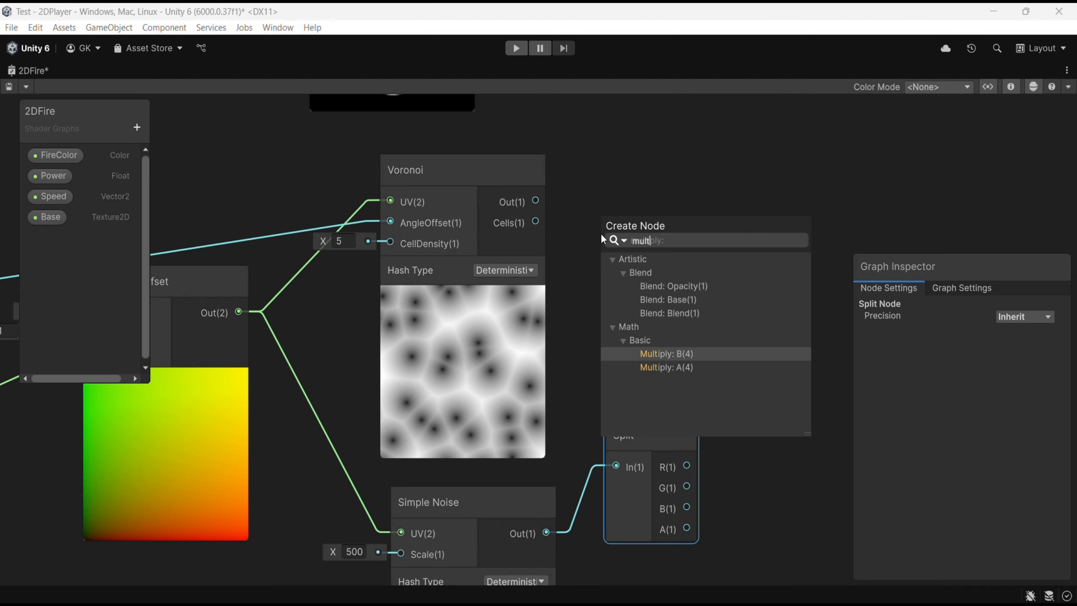
key("Down")
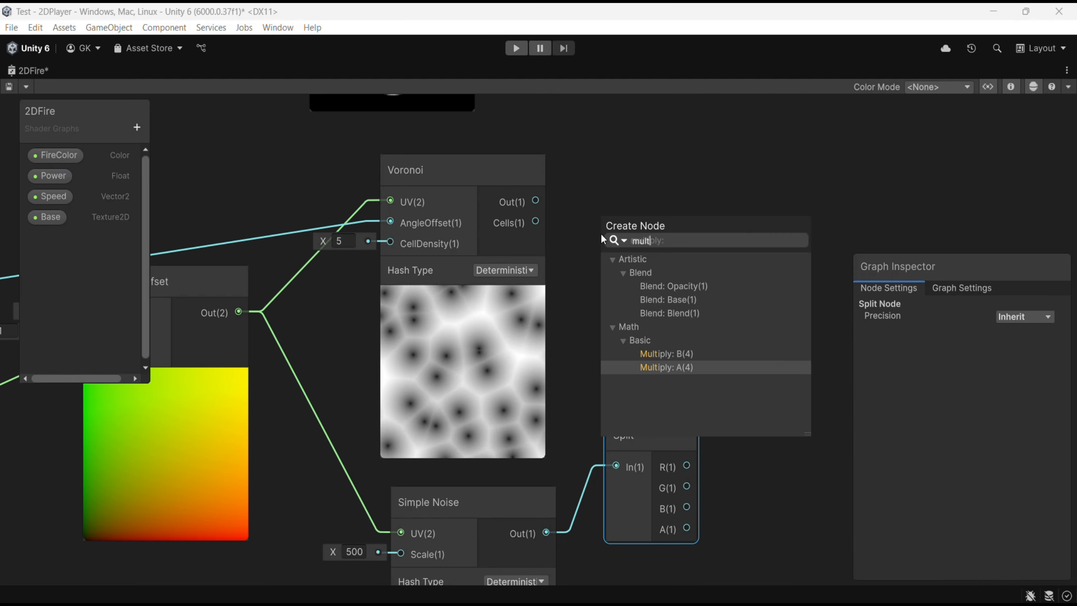
key("Return")
left_click(654, 221)
left_click_drag(679, 209, 805, 175)
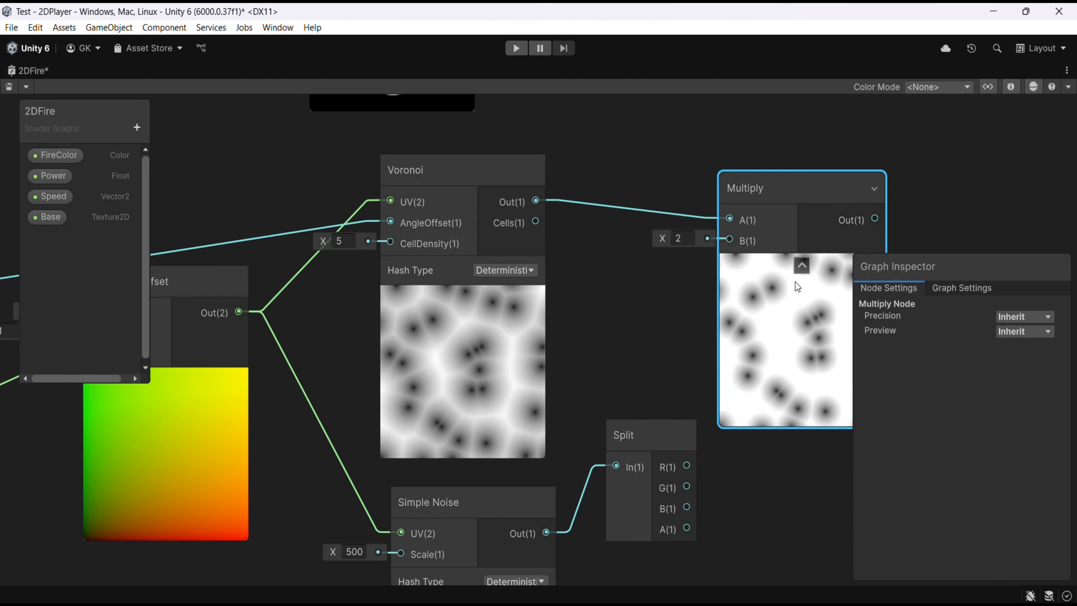
left_click_drag(687, 466, 730, 241)
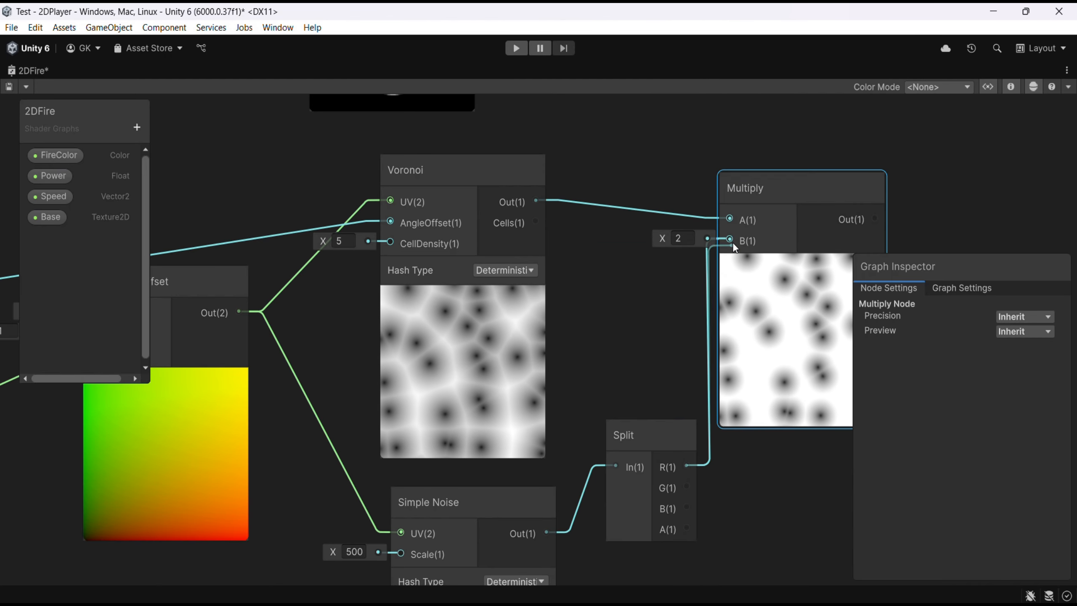
scroll(731, 248, "down", 3)
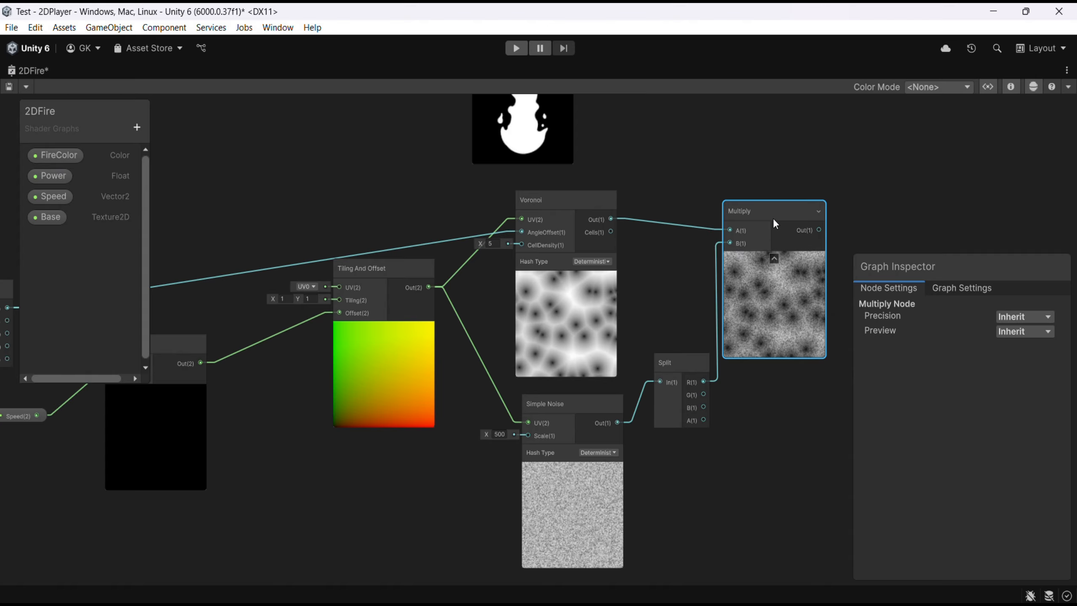
Step: Select all nodes outside the Vertex and Fragment blocks and move them together farther away from those blocks
scroll(672, 193, "down", 5)
middle_click_drag(669, 143, 641, 269)
left_click_drag(469, 167, 716, 446)
left_click_drag(682, 303, 574, 294)
scroll(595, 259, "up", 5)
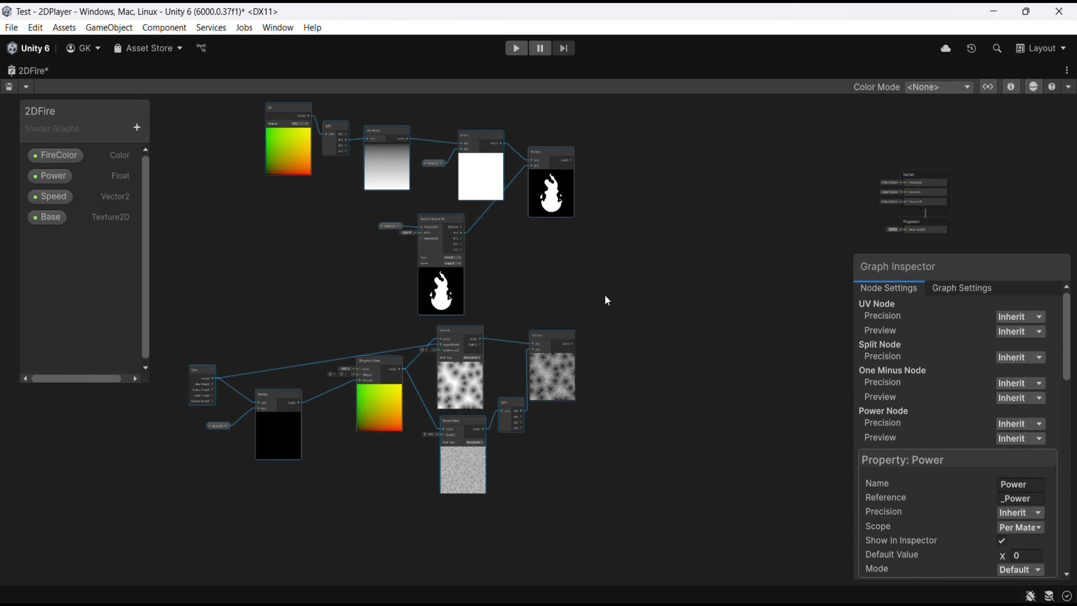
left_click(604, 297)
Step: Create an Add node with B fed by the noise Multiply output and A fed by the flame Multiply output
left_click_drag(572, 346, 617, 316)
scroll(587, 335, "up", 1)
type("add")
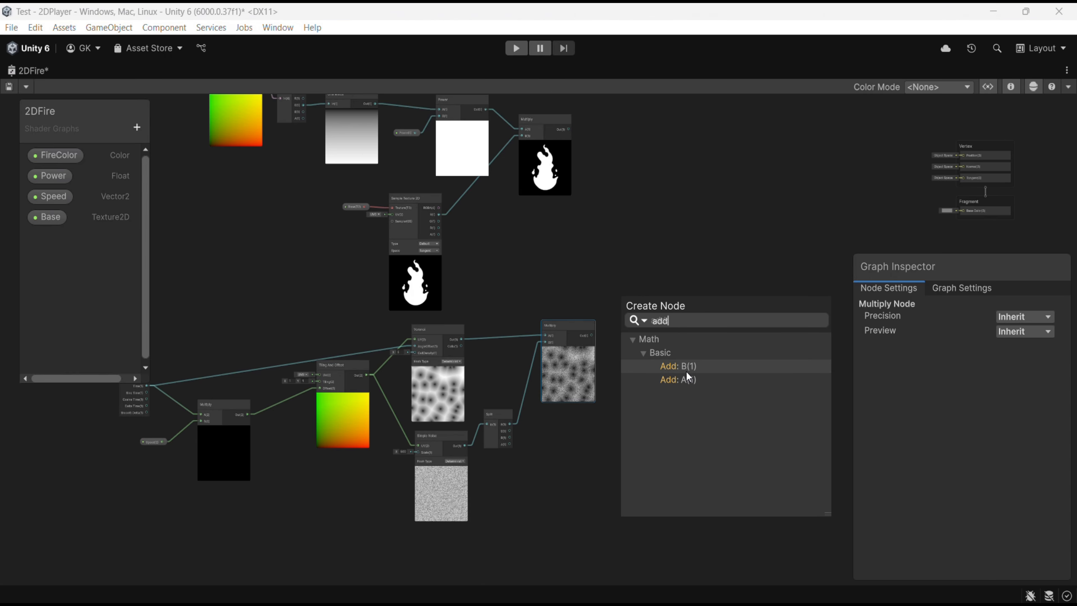
left_click(686, 367)
left_click_drag(651, 326, 675, 272)
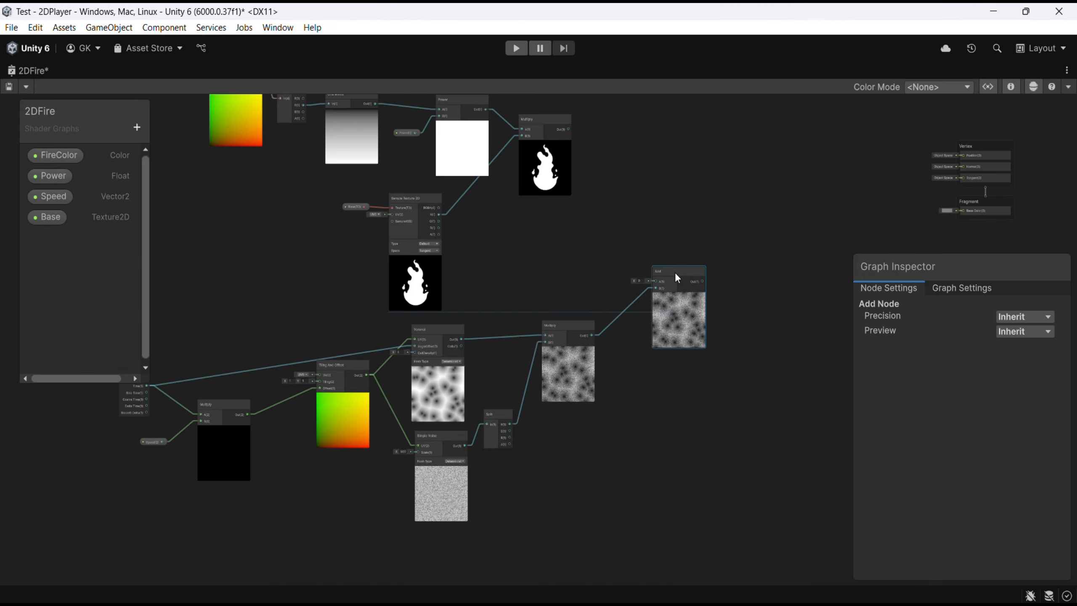
left_click_drag(567, 130, 656, 293)
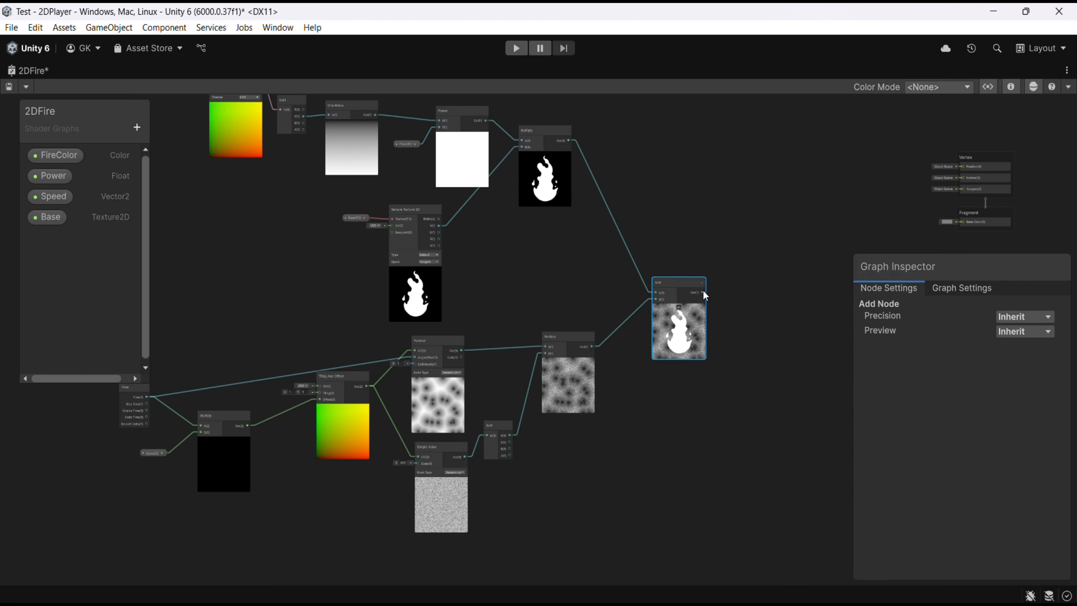
Step: Create a Step node with its In input fed by the Add output and place it beside the Add node
key("space")
type("step")
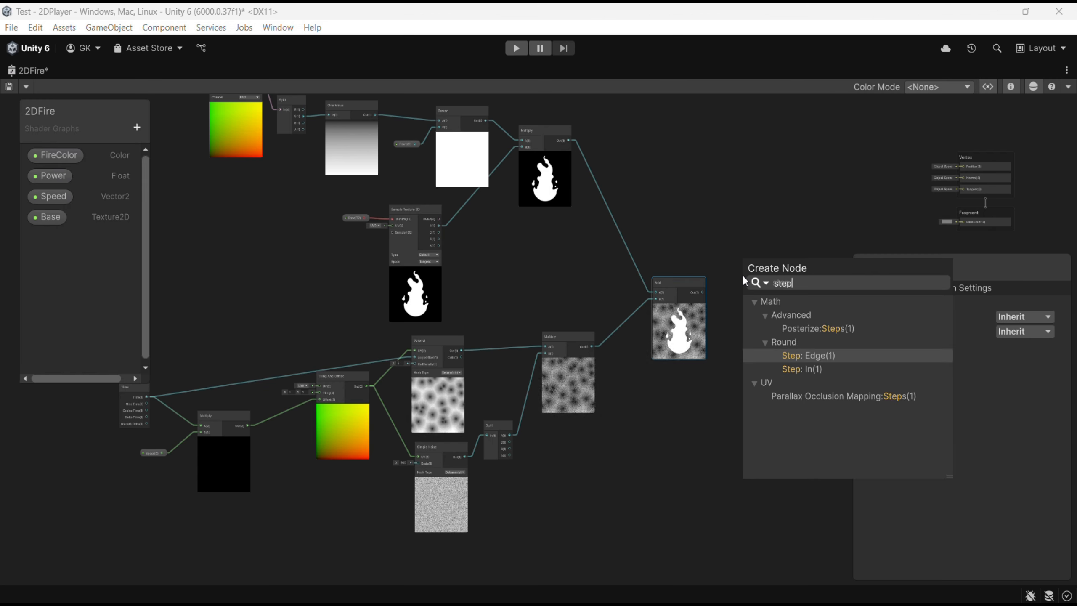
key("Return")
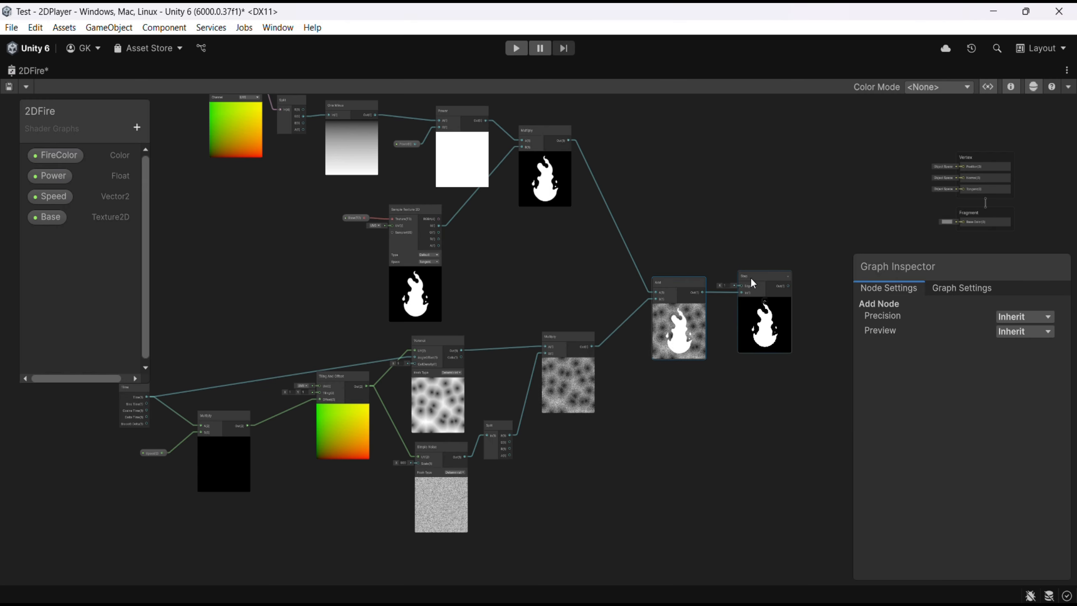
left_click_drag(750, 278, 766, 251)
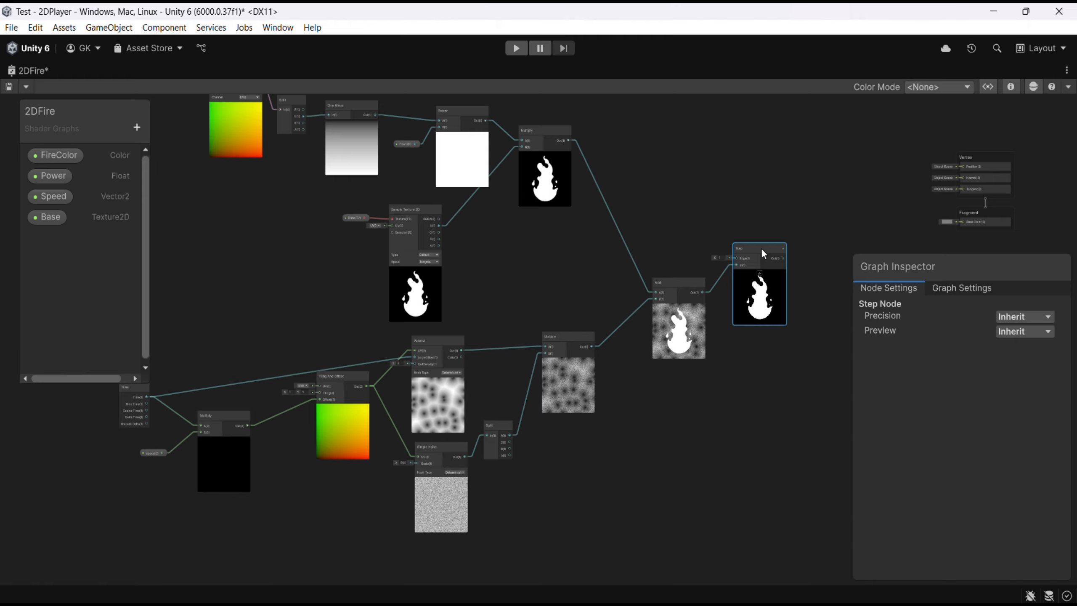
Step: Create a Vertex Color node in the free space above the Add node
right_click(676, 180)
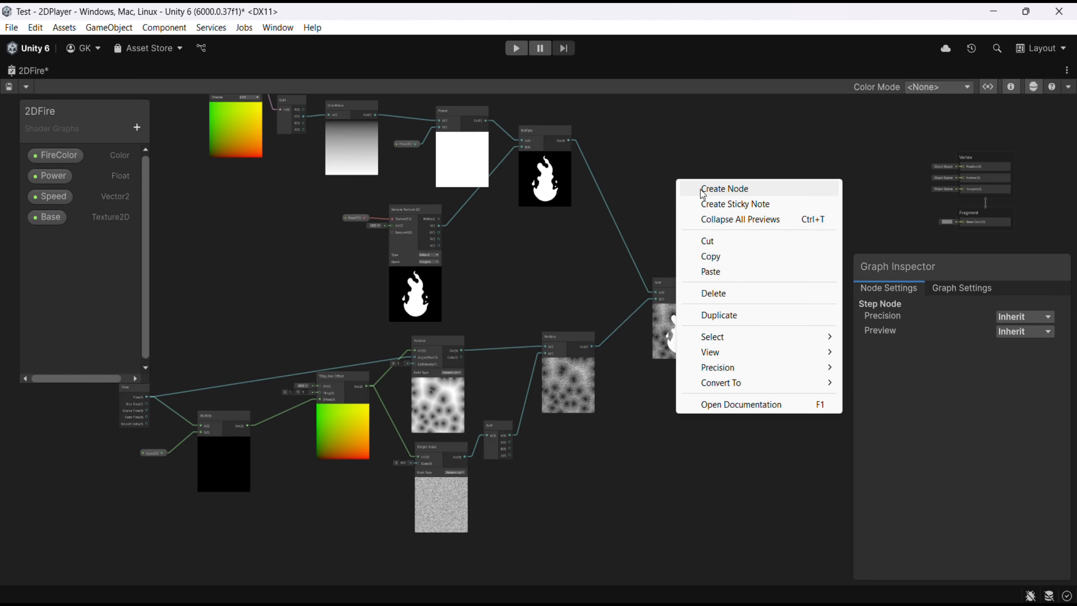
left_click(709, 192)
type("ver")
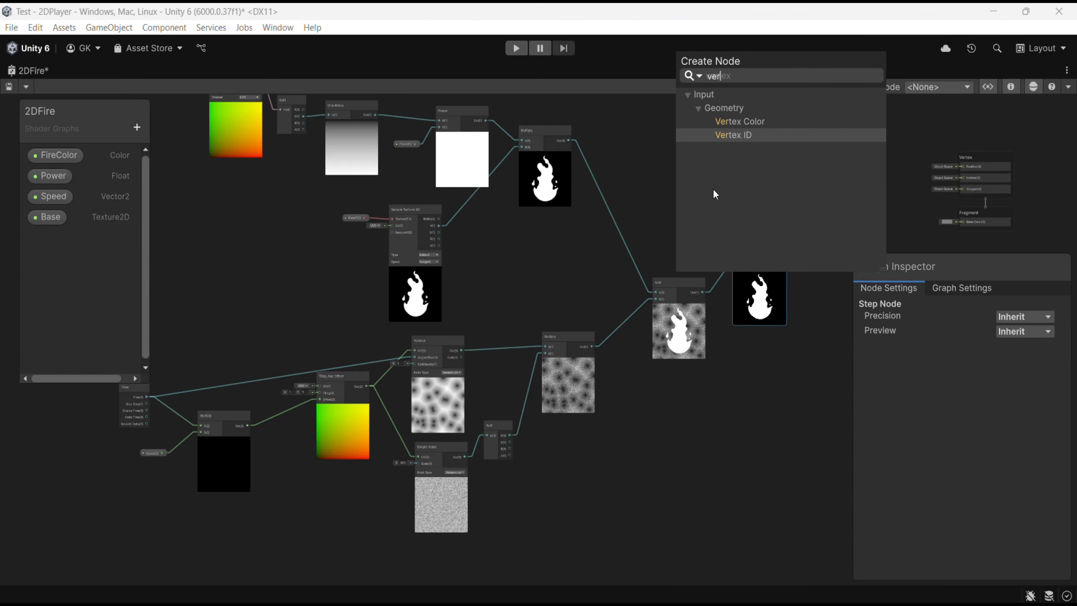
key("Return")
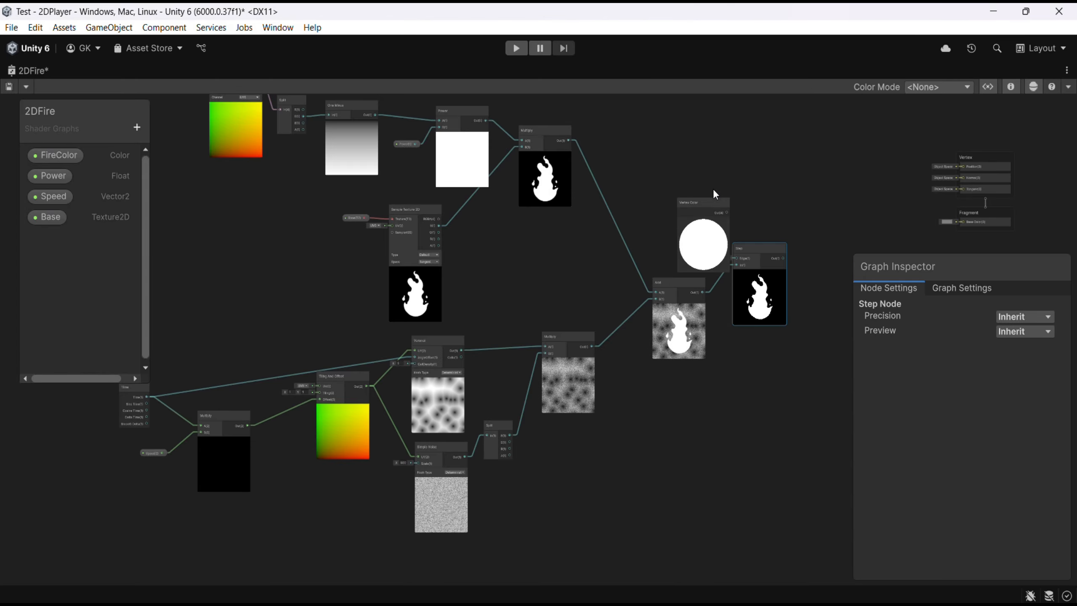
left_click(713, 202)
Step: Create a Multiply node beside Vertex Color, feeding A from the FireColor property and B from the Vertex Color output
left_click_drag(698, 204, 728, 219)
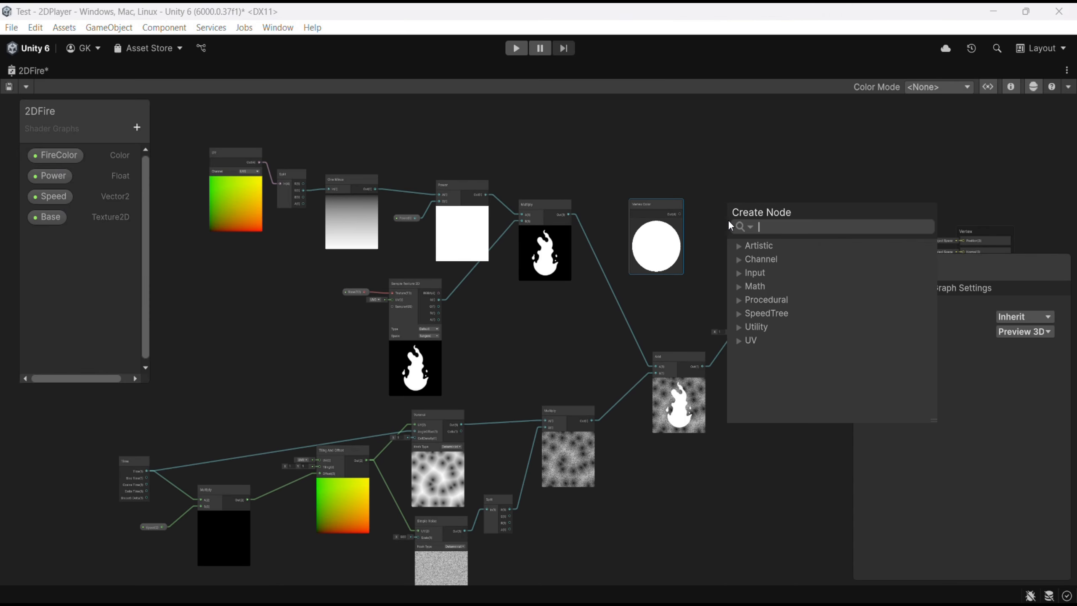
type("mul")
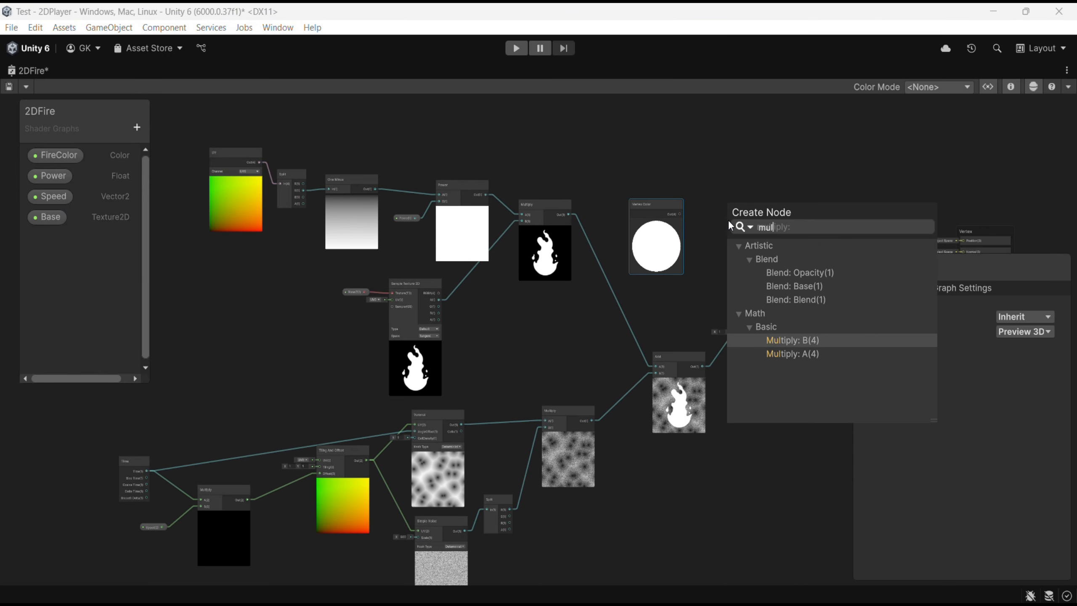
key("Down")
key("Return")
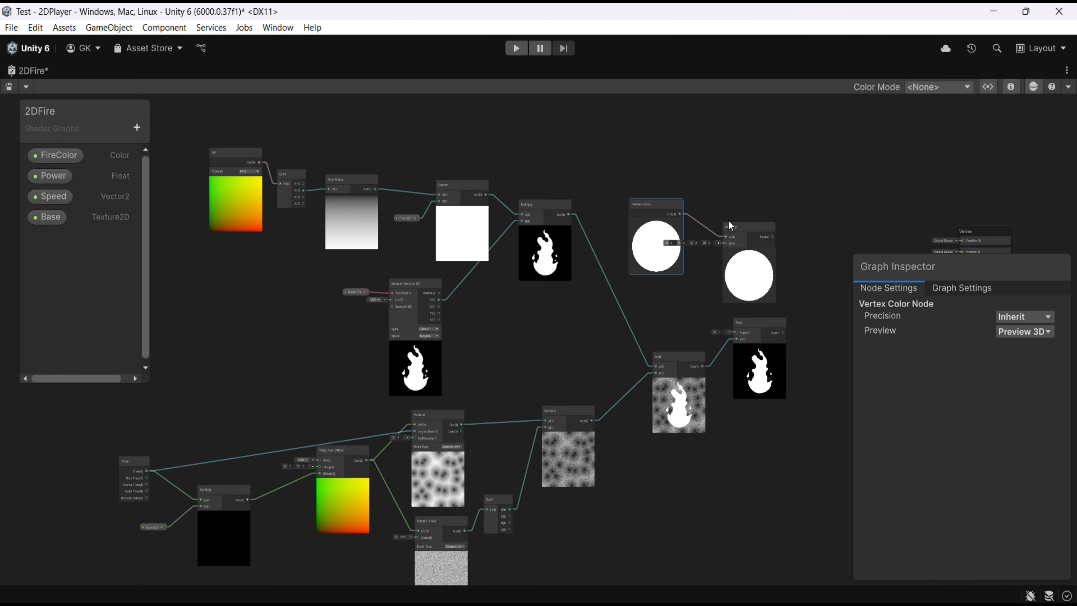
scroll(730, 244, "up", 3)
left_click_drag(758, 225, 764, 199)
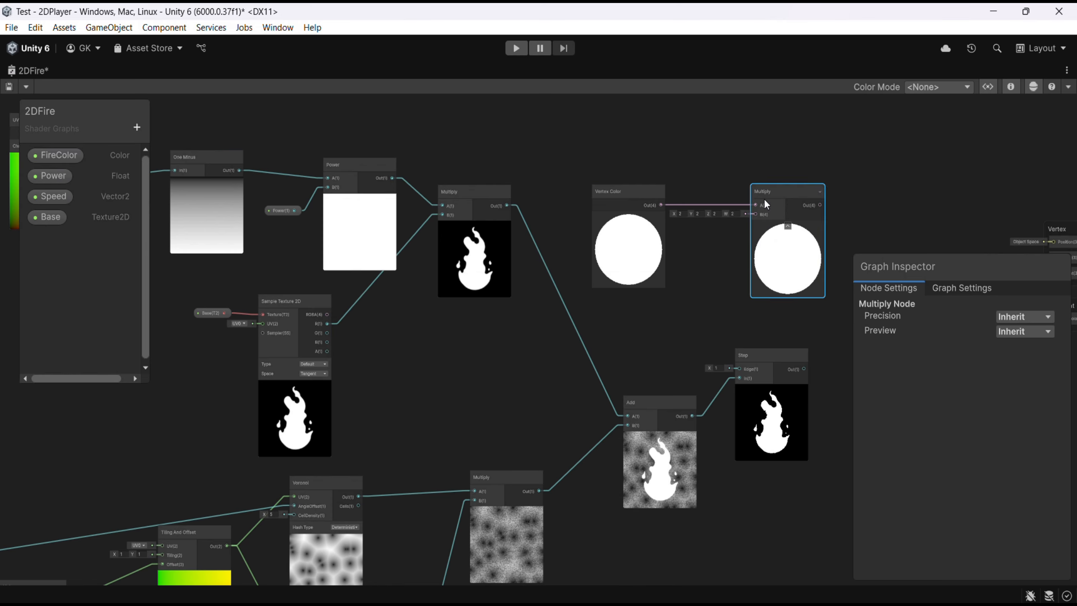
left_click_drag(55, 157, 654, 205)
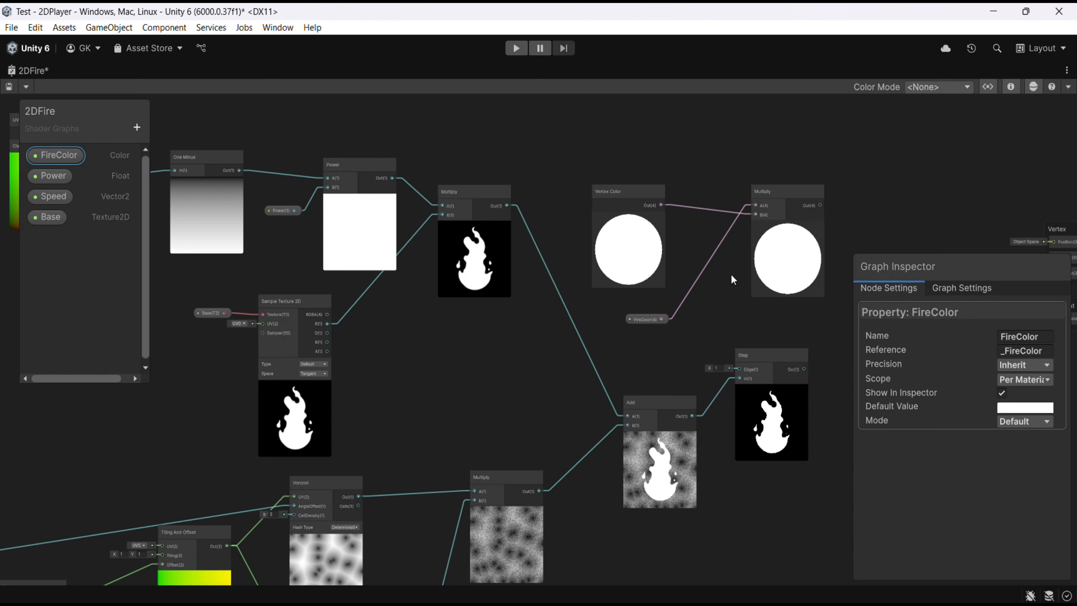
Step: Create a Multiply node with A fed by the fire-colour Multiply output and B fed by the Step output
middle_click_drag(713, 270, 517, 246)
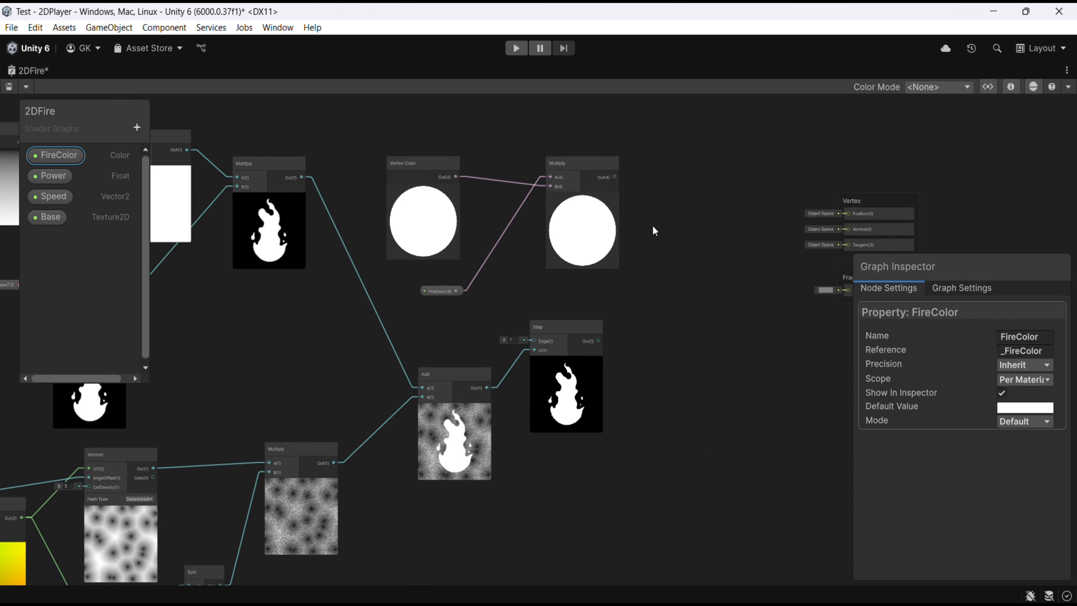
key("space")
type("m")
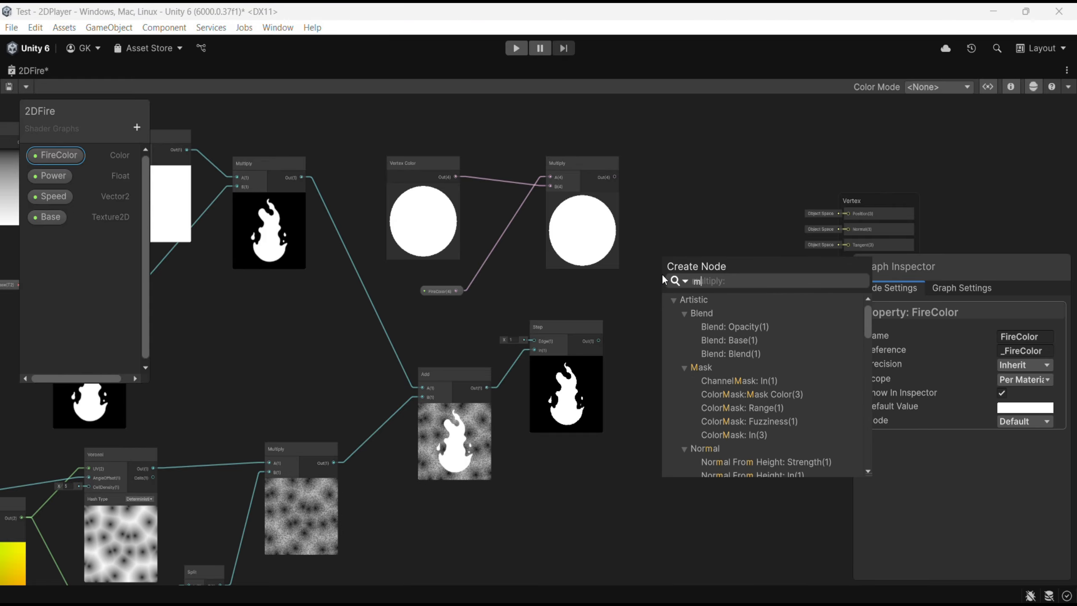
type("ul")
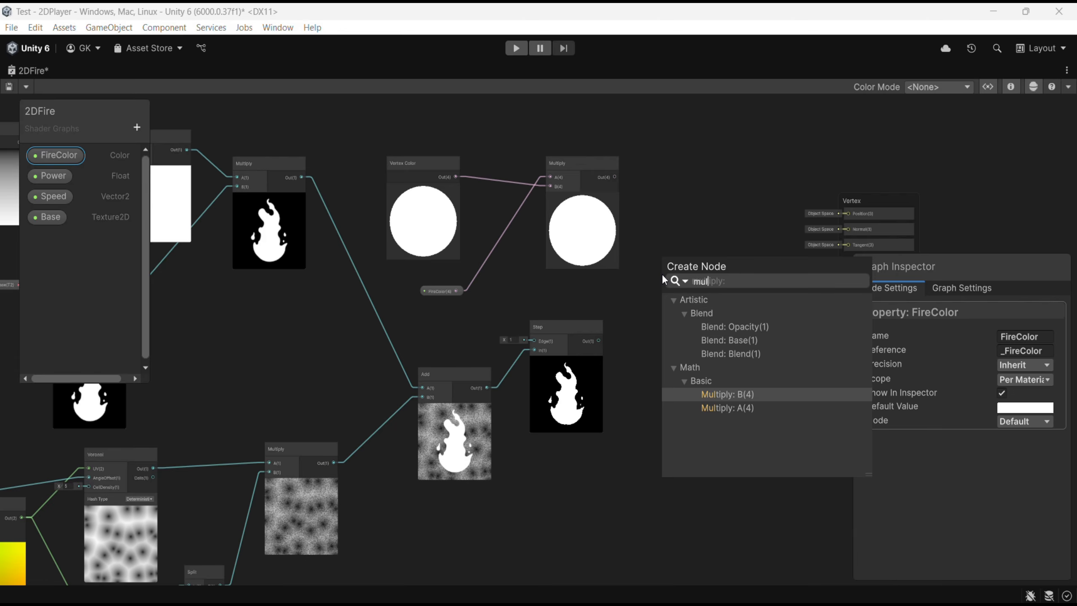
key("Down")
key("Return")
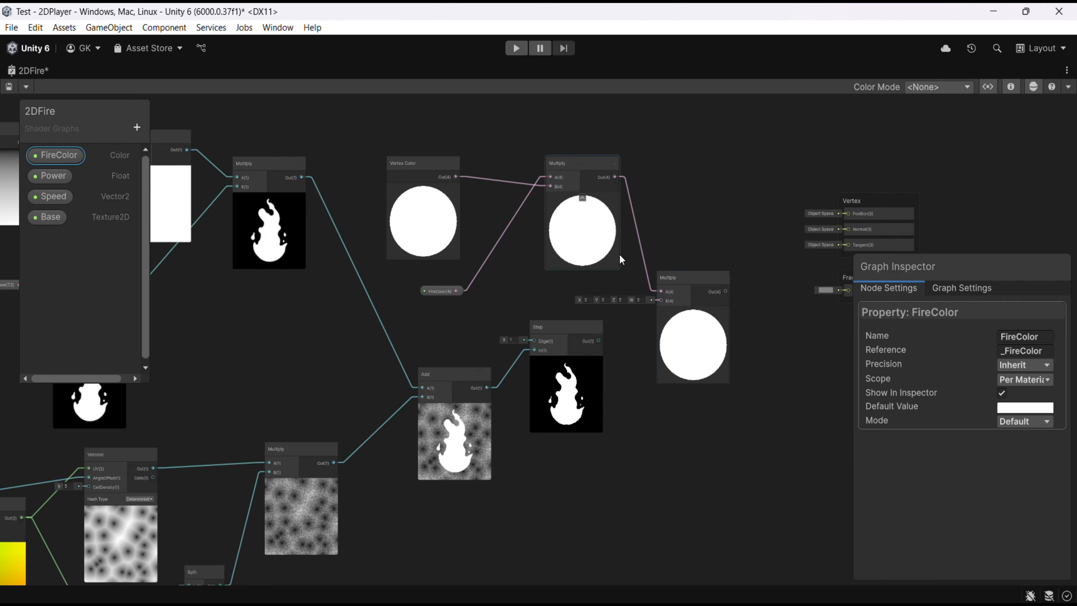
left_click_drag(598, 340, 661, 300)
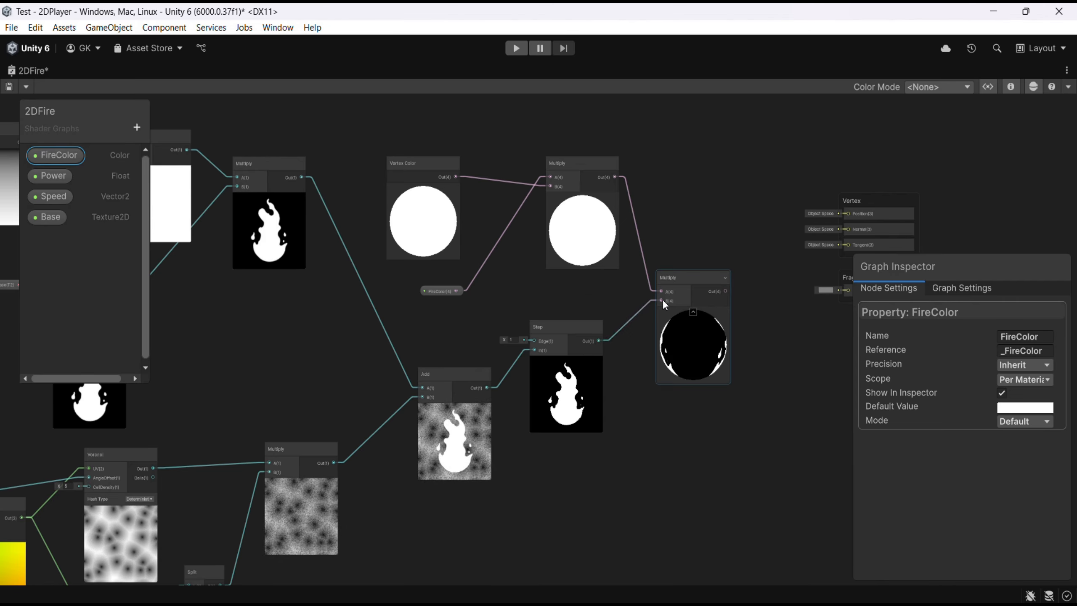
Step: Create a Split node with its In input fed by the new Multiply output
key("space")
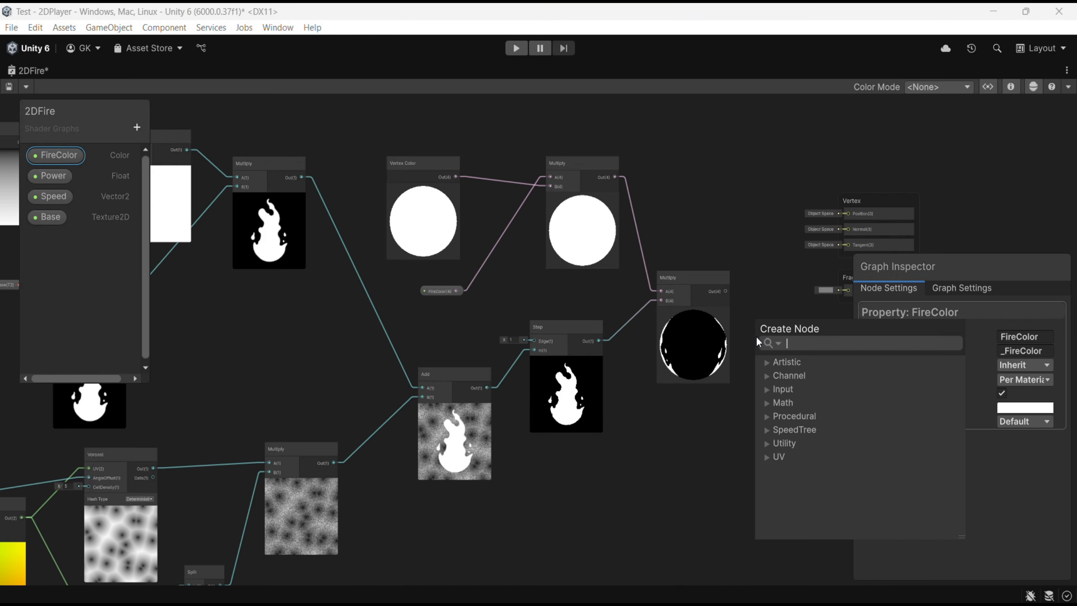
type("spl")
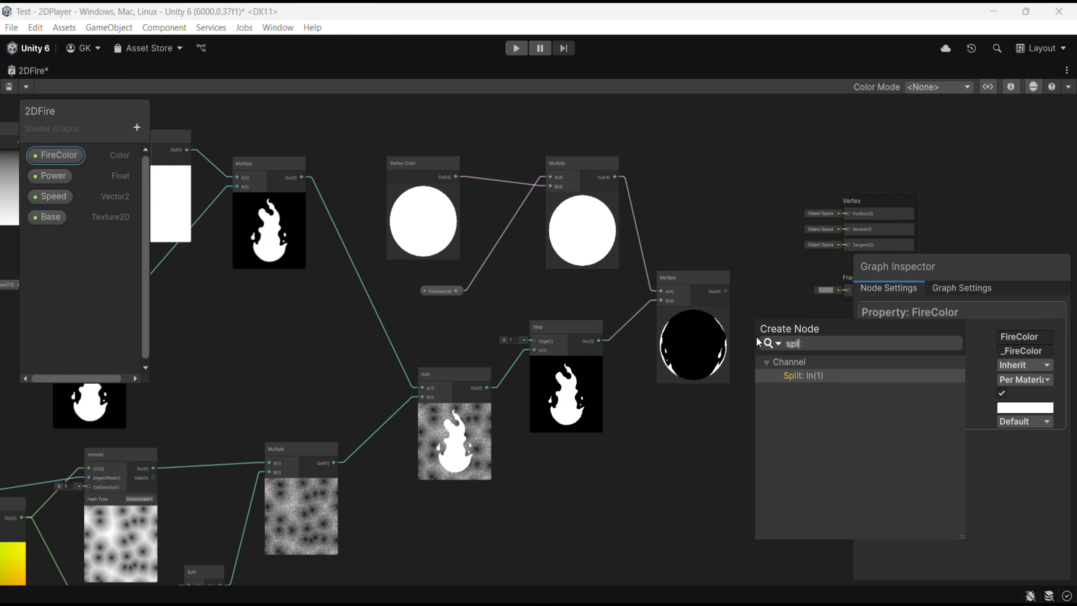
key("Return")
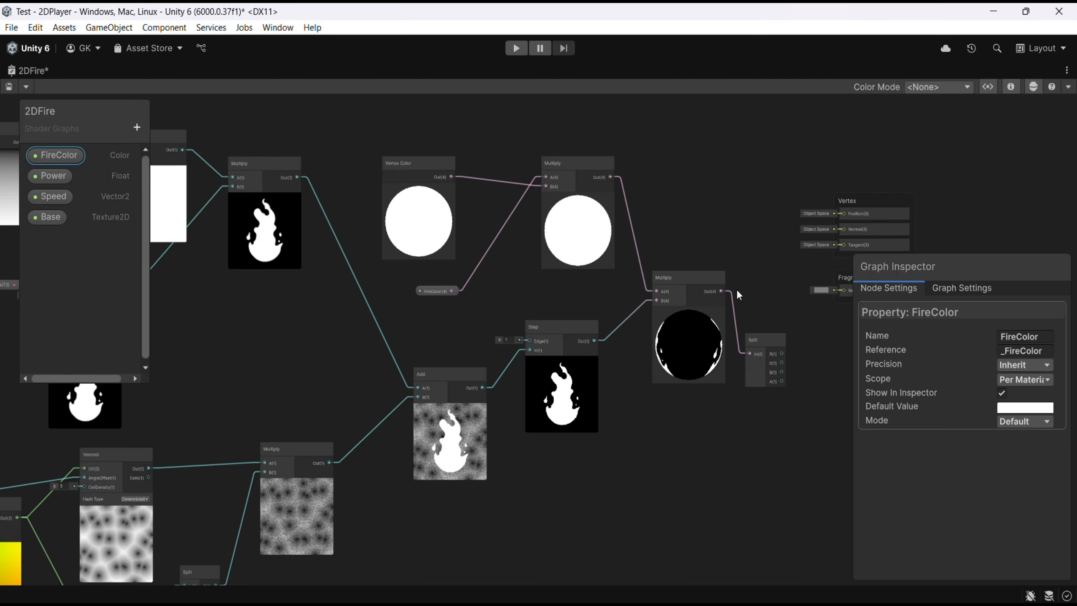
Step: Set the graph's Surface Type to Transparent and enable Alpha Clipping for the Universal target
middle_click_drag(736, 289, 550, 280)
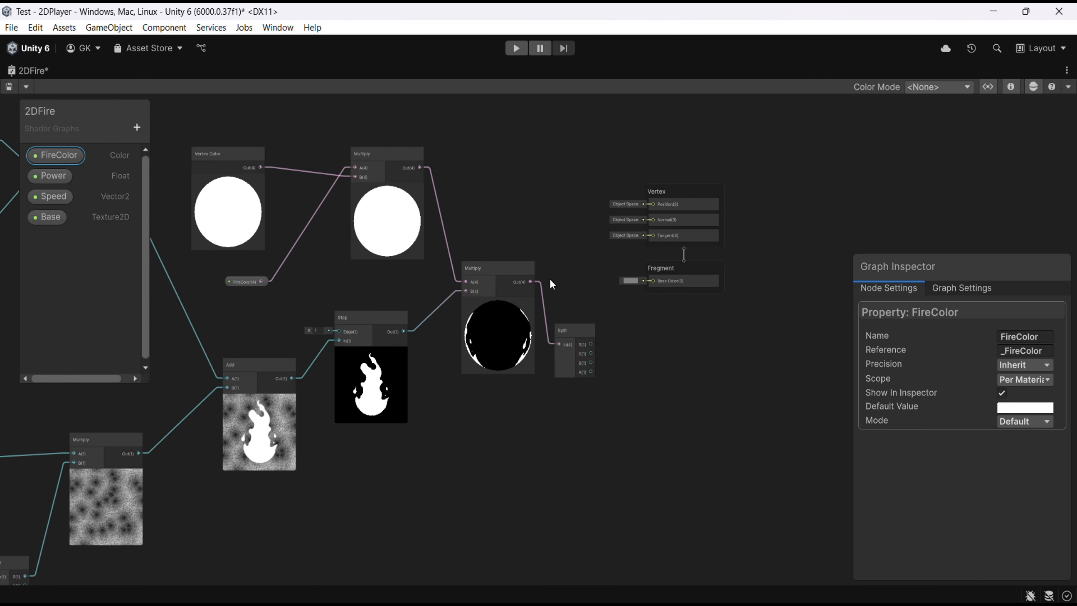
scroll(686, 300, "up", 3)
left_click(956, 288)
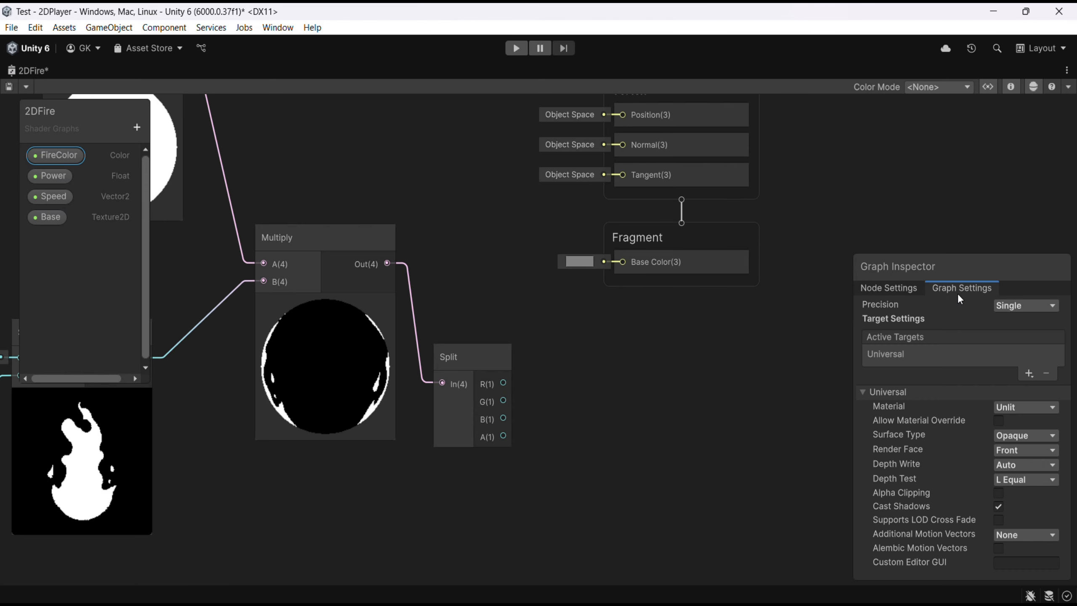
left_click(1016, 451)
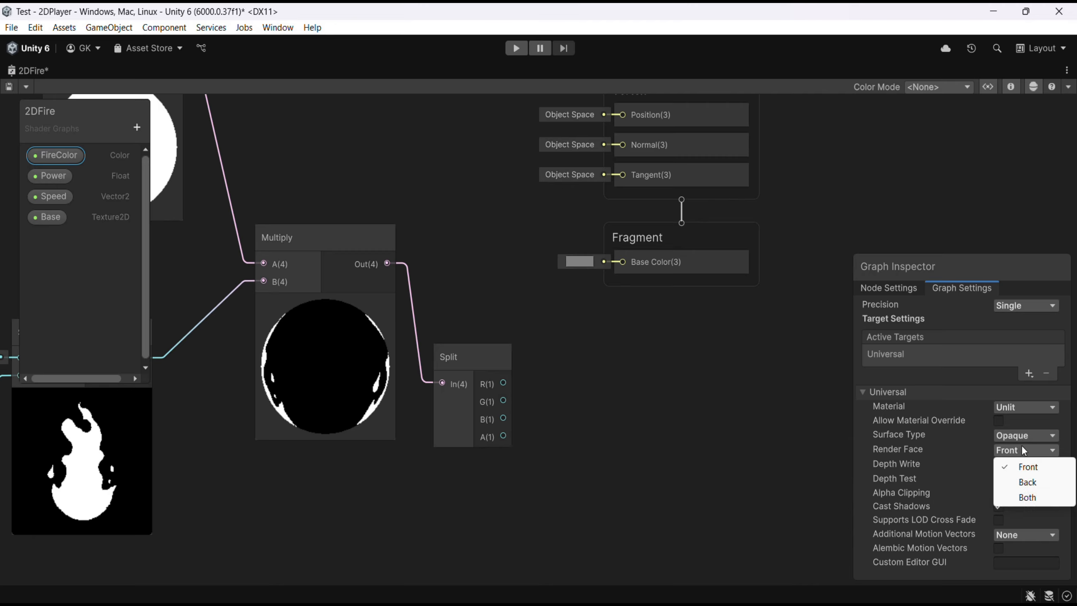
left_click(1023, 438)
left_click(1017, 467)
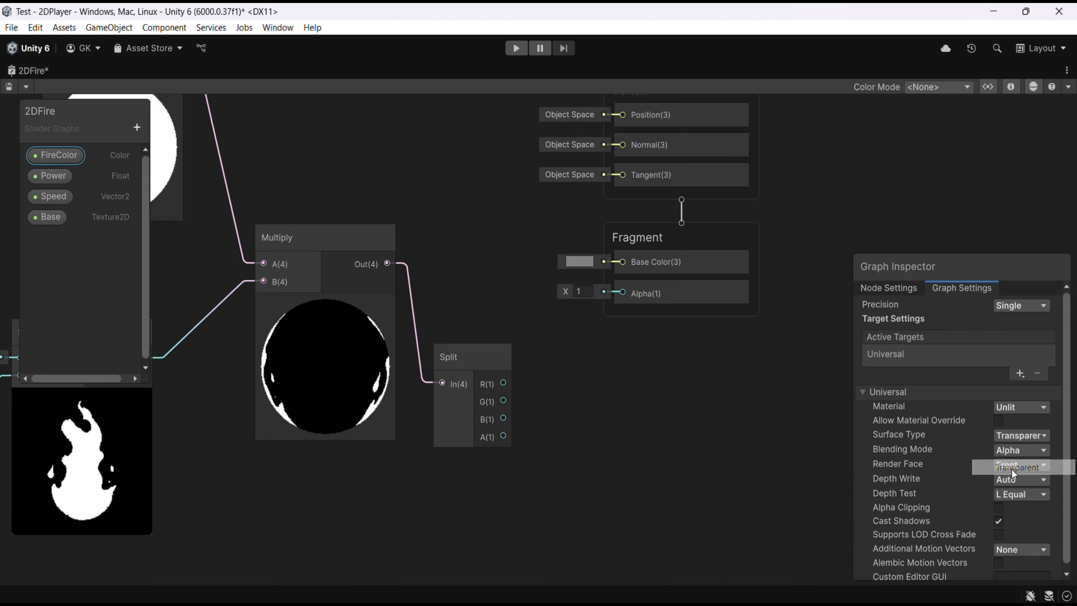
left_click(999, 508)
Step: Feed Base Color from the final Multiply output and Alpha from Split's A output, with Alpha Clip Threshold set to 0
scroll(490, 309, "up", 1)
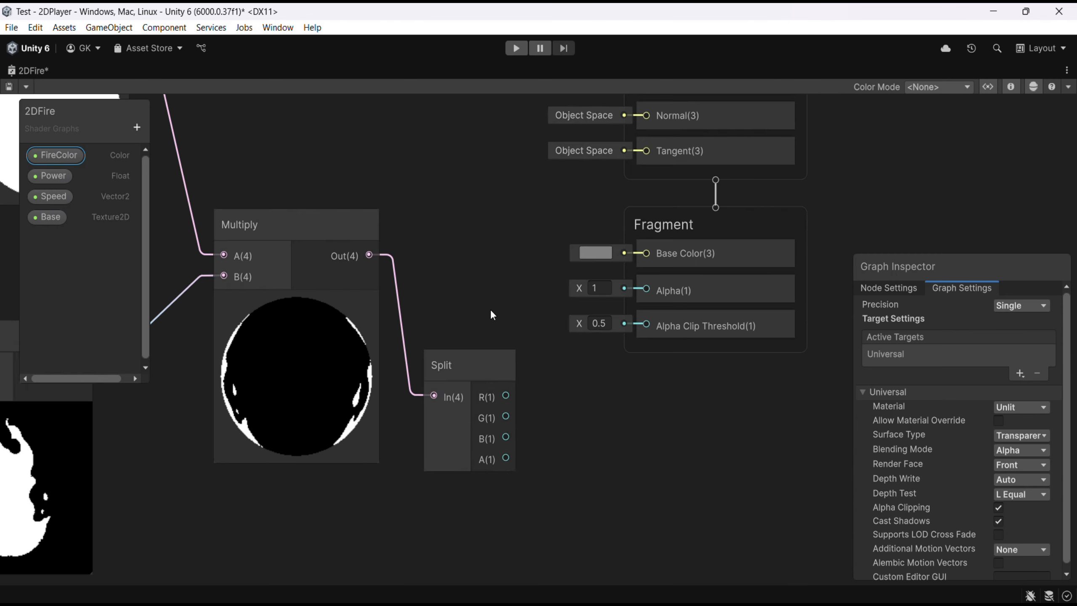
scroll(490, 309, "down", 1)
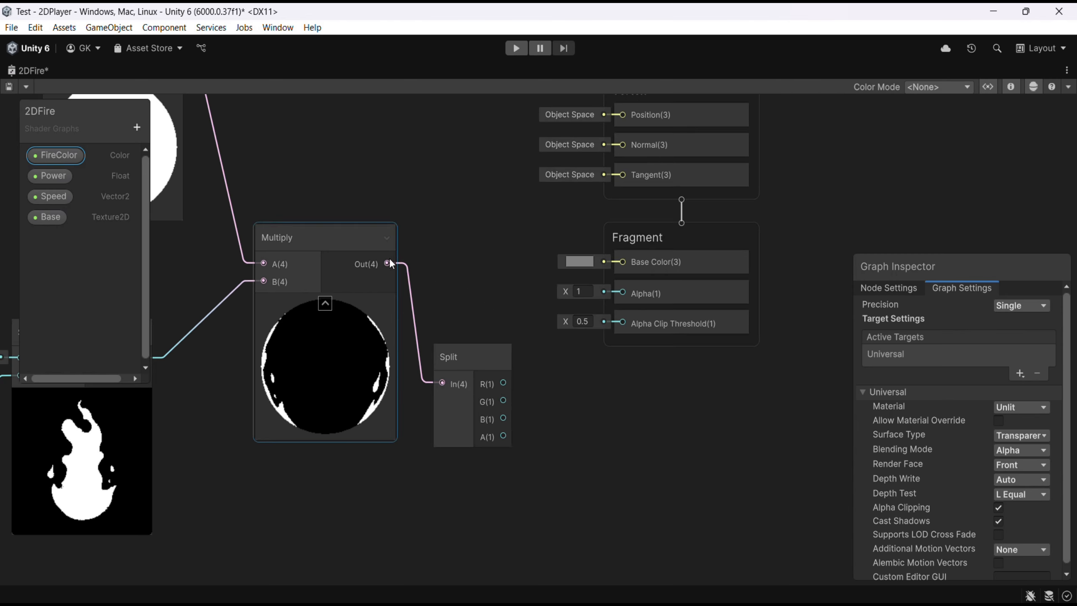
left_click_drag(387, 263, 620, 262)
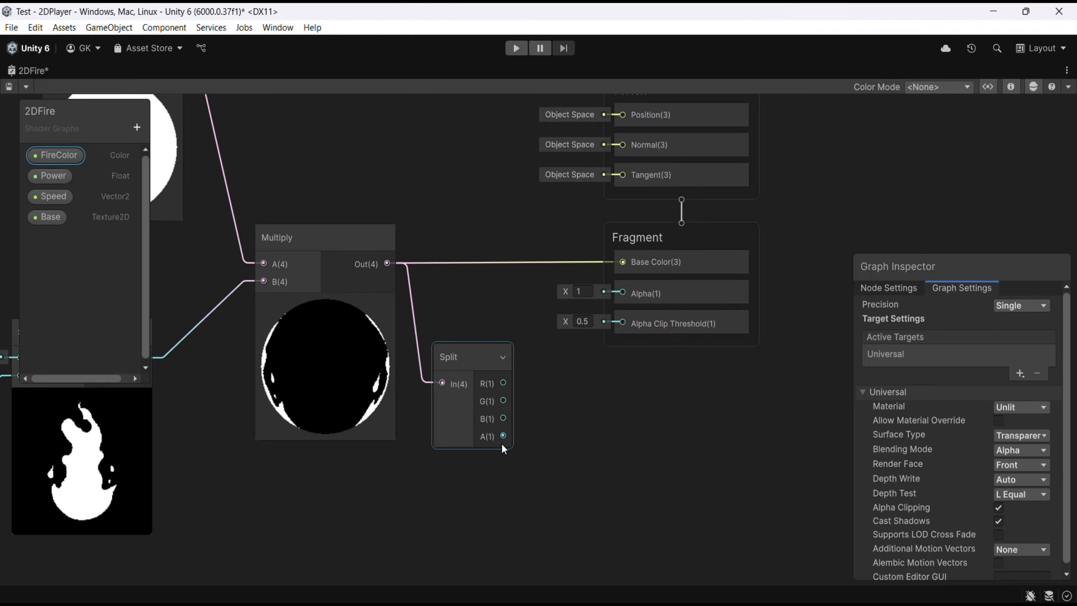
left_click_drag(503, 436, 616, 293)
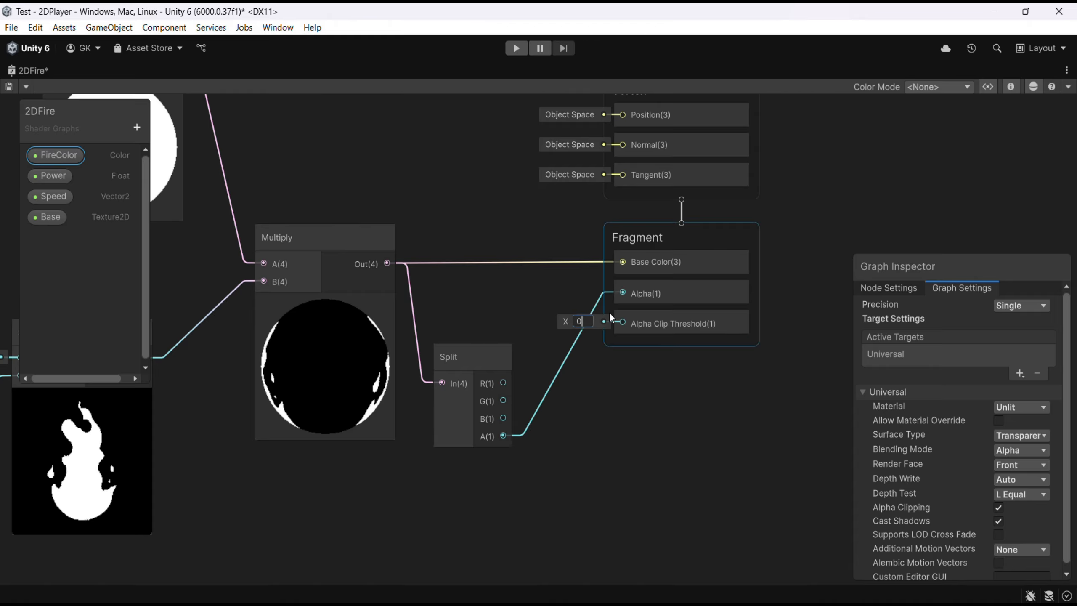
Step: Save the 2DFire graph and restore its maximized window to the full editor layout
key("ctrl+s")
left_click(46, 75)
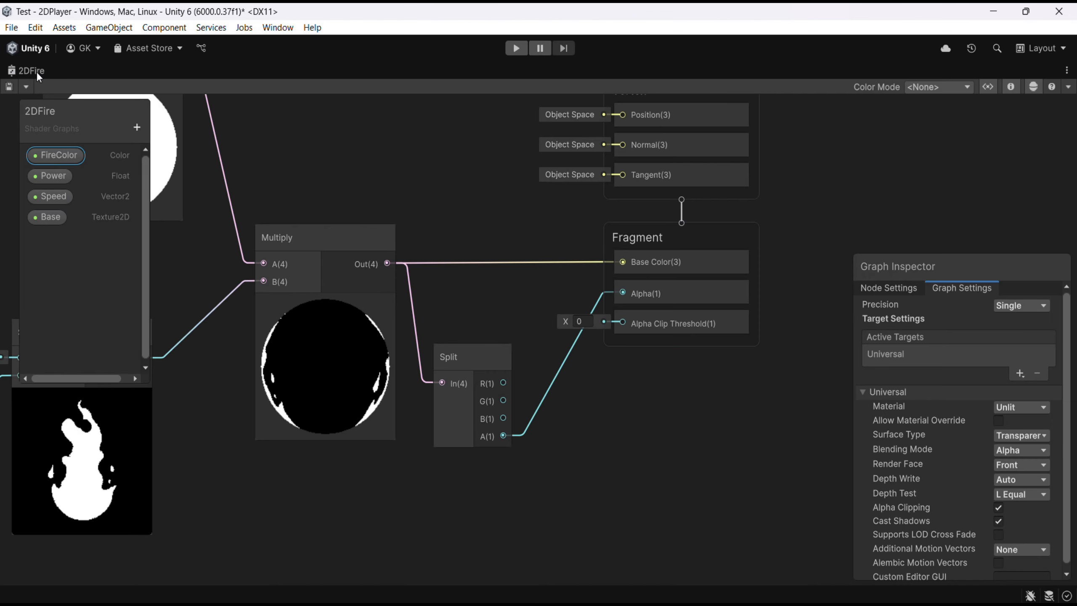
double_click(36, 71)
left_click(249, 486)
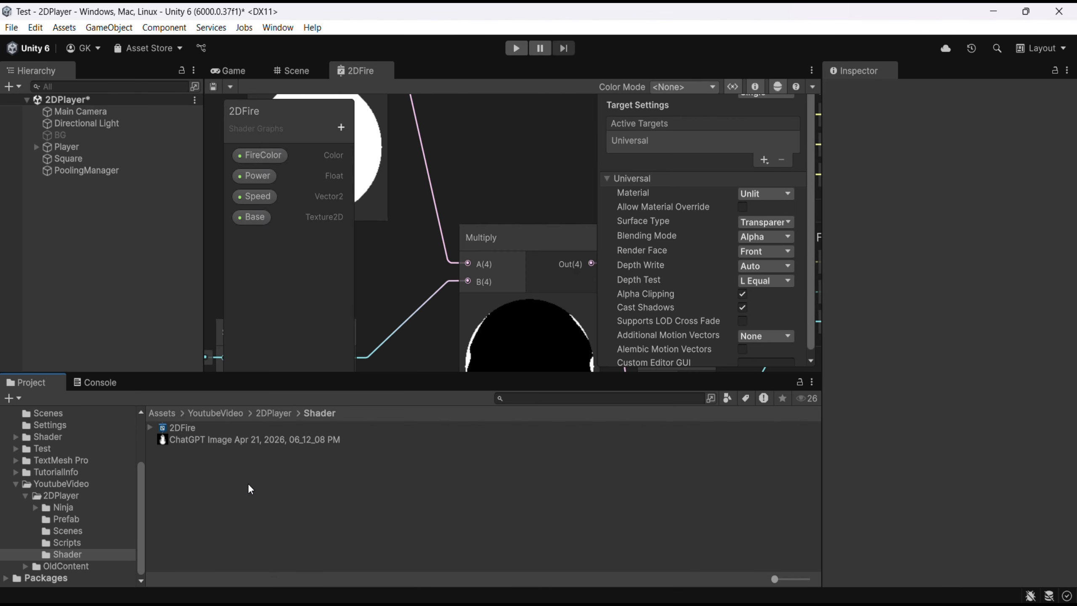
Step: Create a material from the 2DFire shader graph in the Shader folder, keeping the default name
left_click(180, 427)
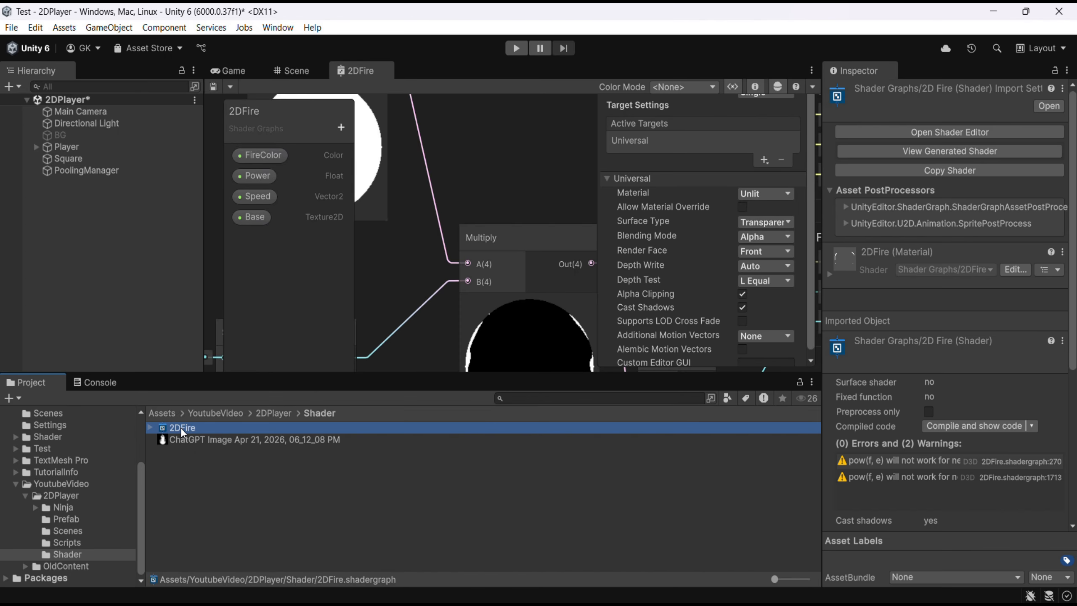
right_click(180, 428)
mouse_move(267, 39)
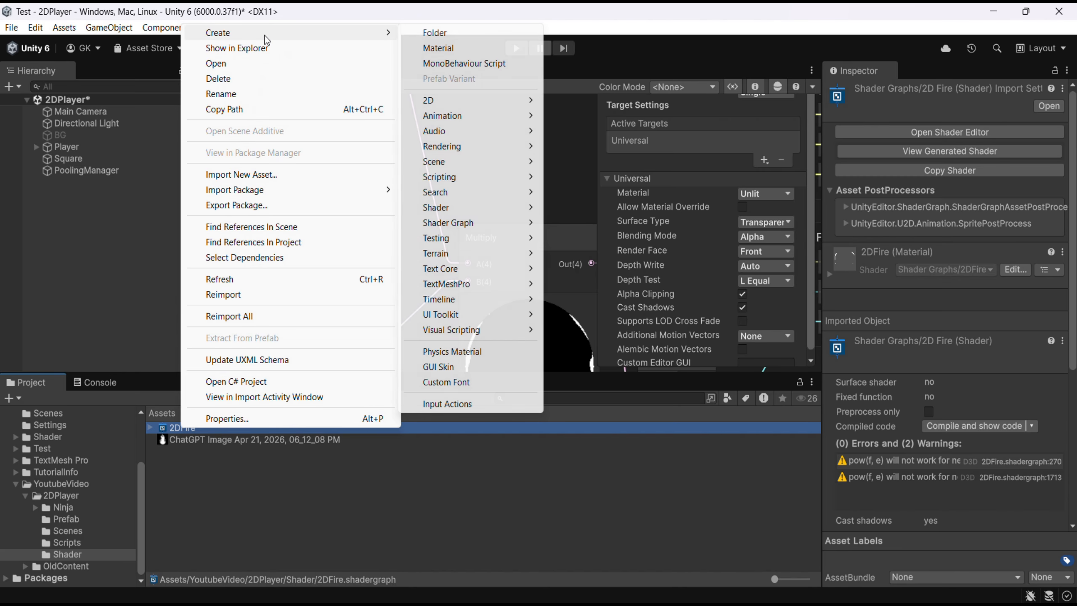
left_click(441, 48)
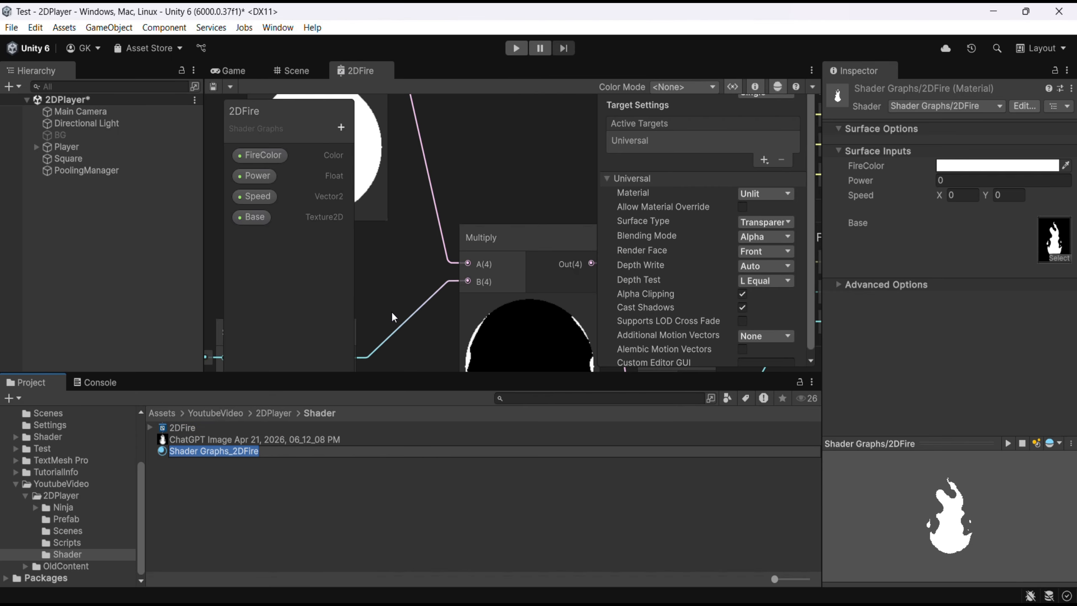
key("Return")
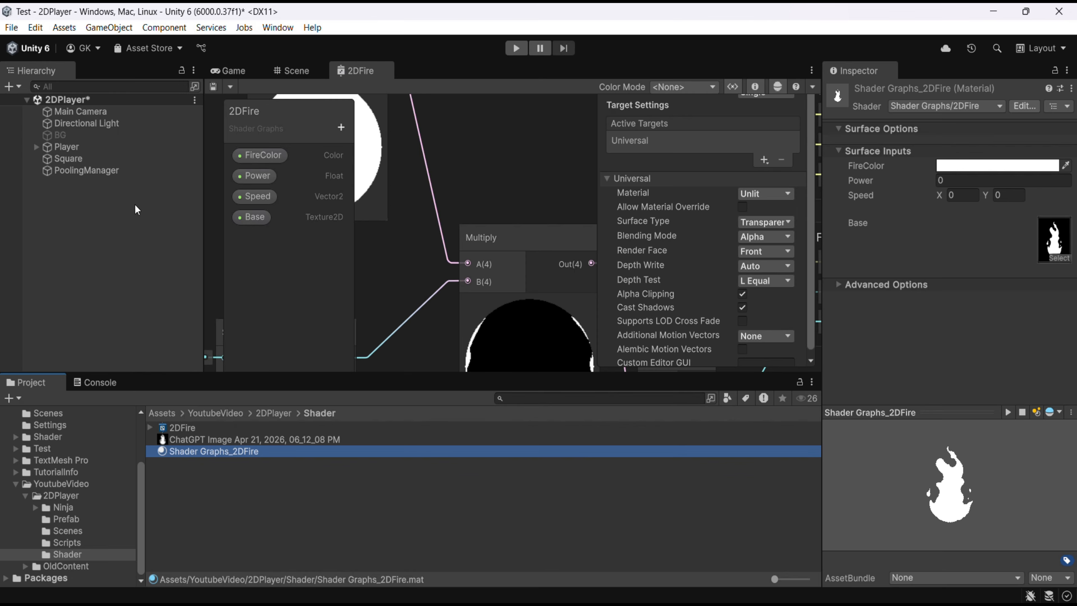
Step: Add a Particle System to the 2DPlayer scene and show it in the Scene view
left_click(80, 227)
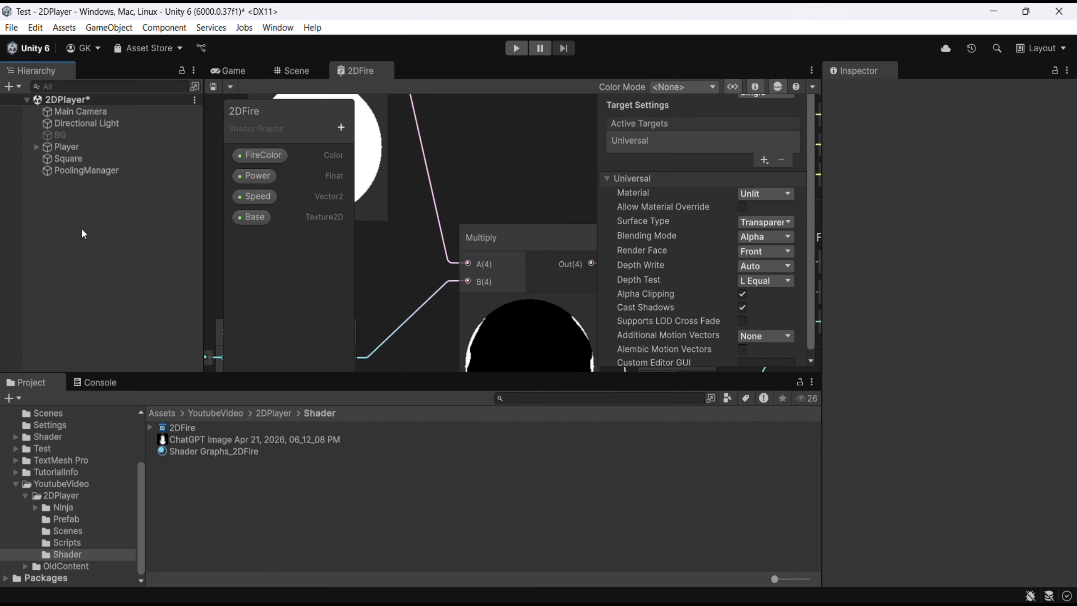
right_click(72, 212)
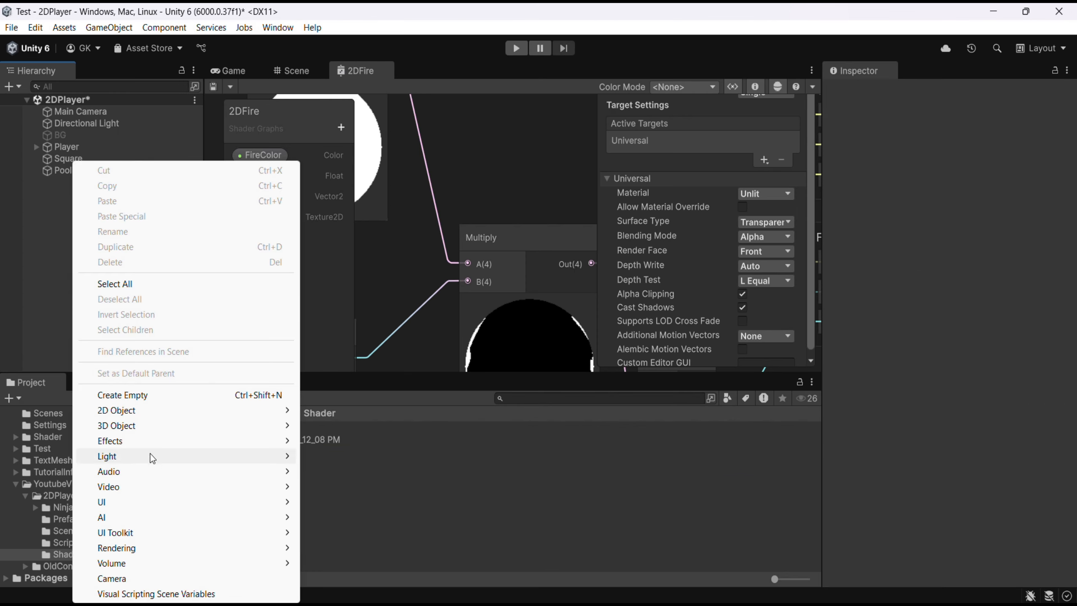
mouse_move(153, 443)
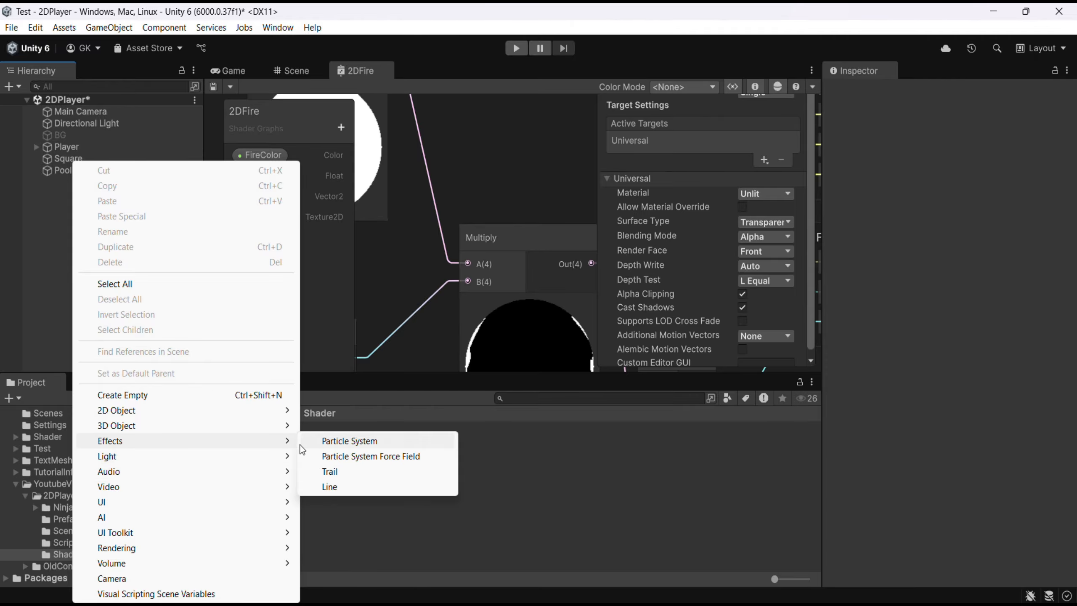
left_click(362, 442)
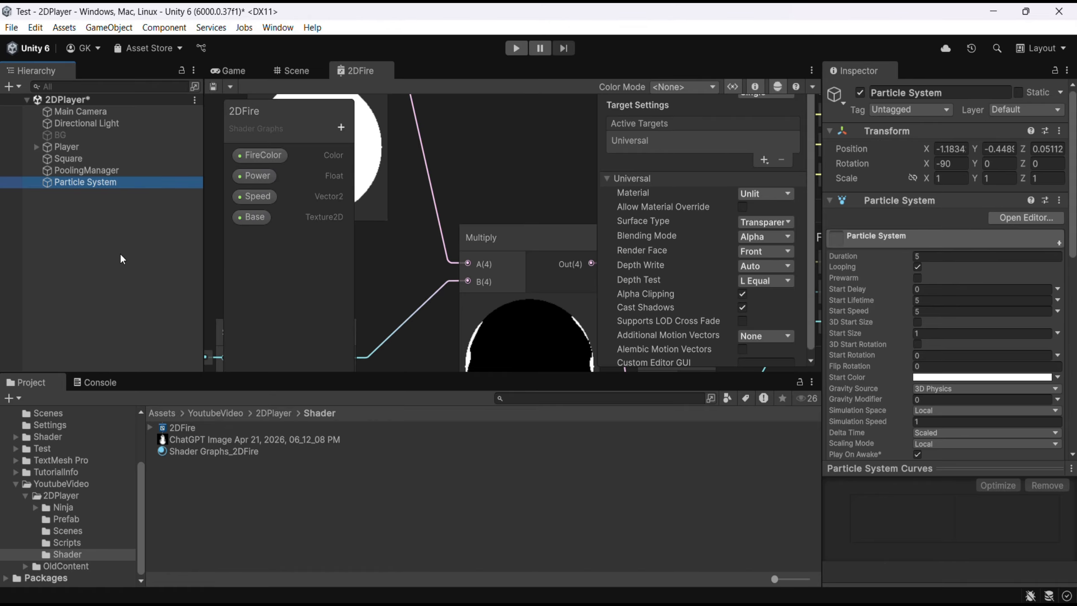
left_click(287, 72)
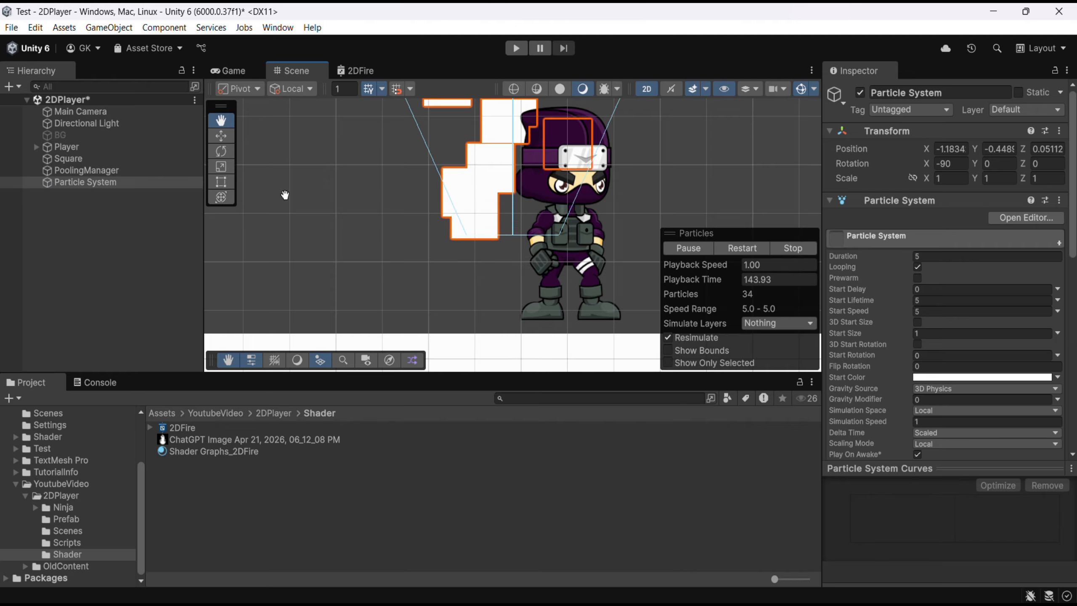
scroll(357, 236, "down", 3)
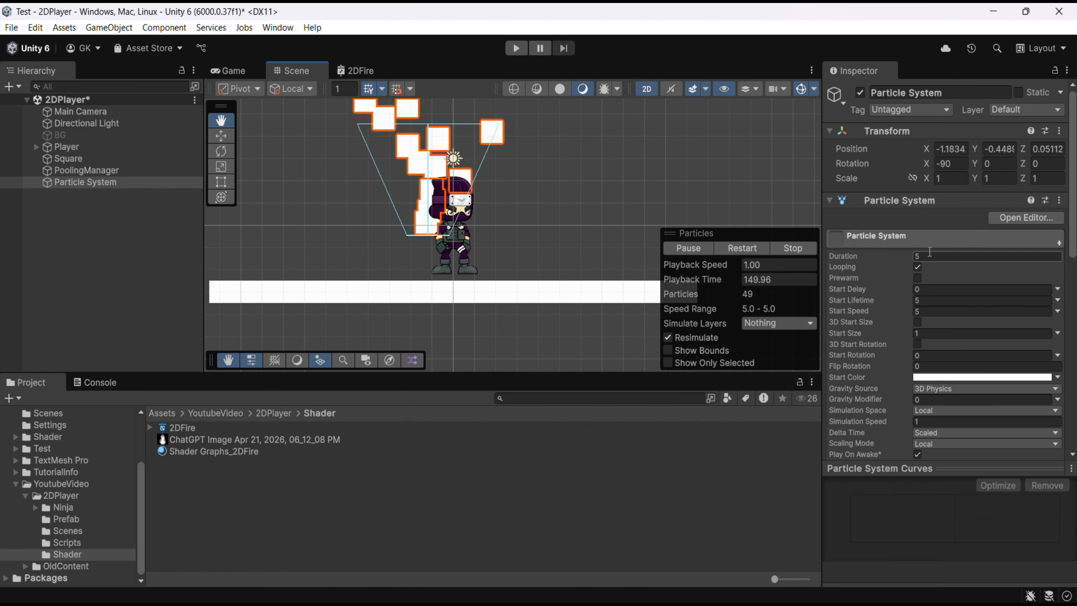
Step: Set the particle system's Start Speed to 0
left_click(926, 301)
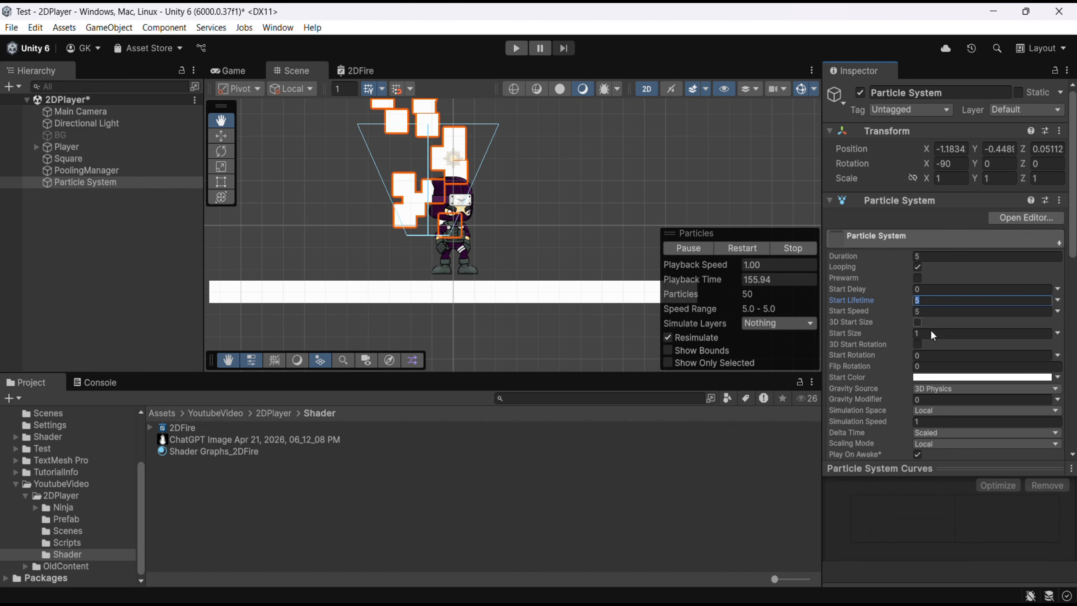
left_click(925, 311)
type("0")
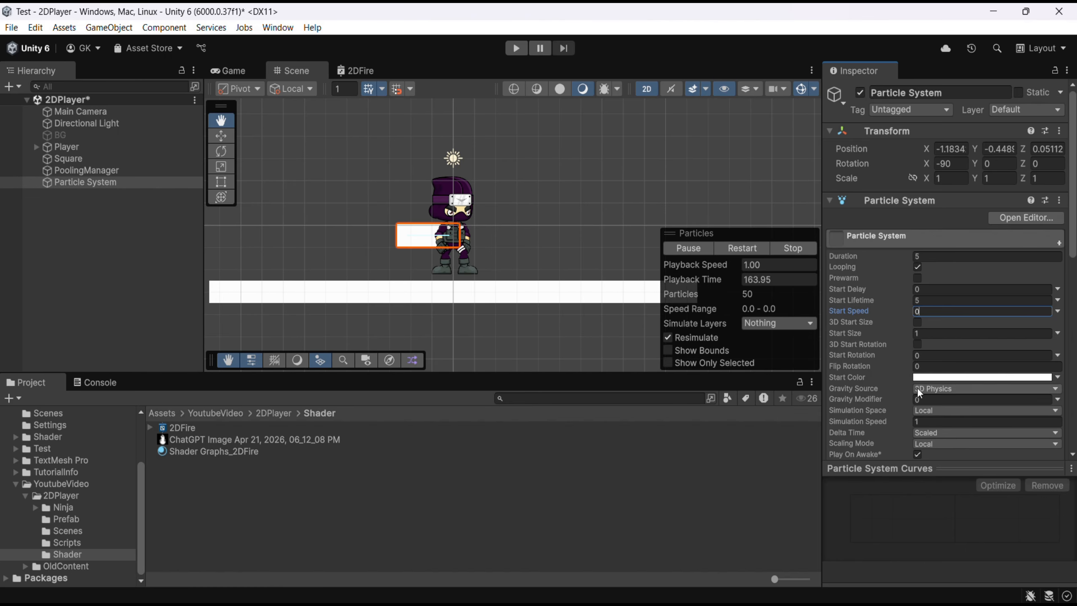
Step: Set the particle system's emission Rate over Time to 1 and disable its Shape module
scroll(935, 422, "down", 2)
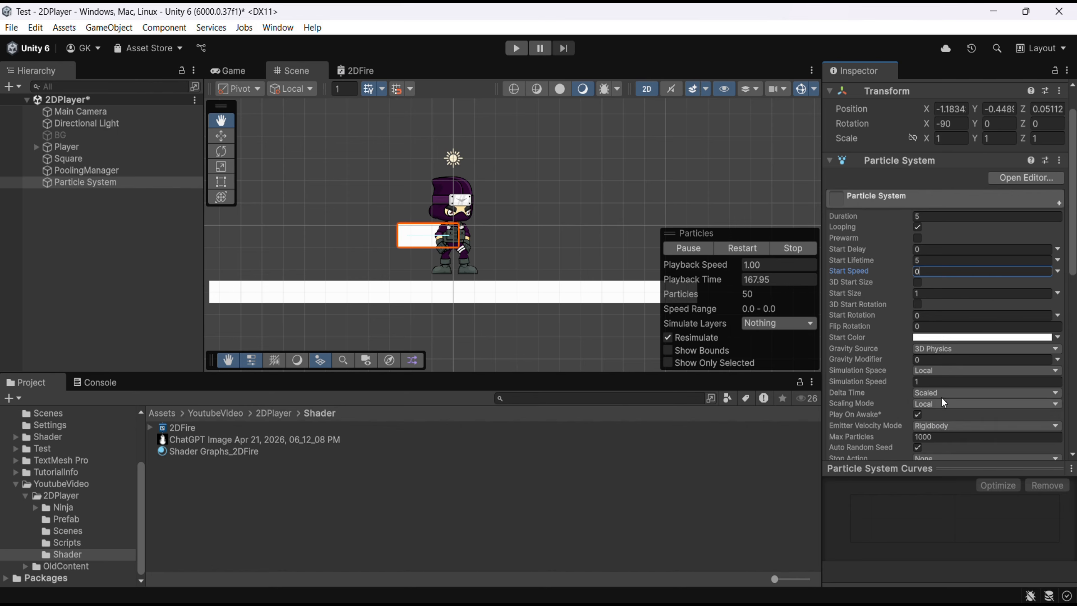
scroll(935, 424, "down", 2)
scroll(932, 431, "down", 2)
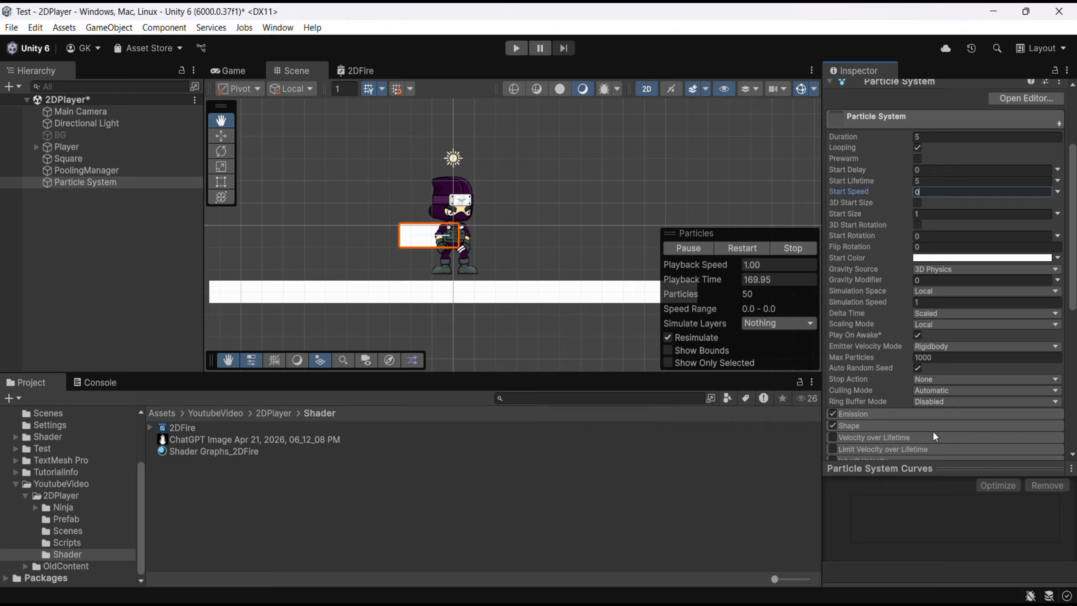
left_click(899, 417)
scroll(895, 418, "down", 2)
left_click(939, 388)
type("1")
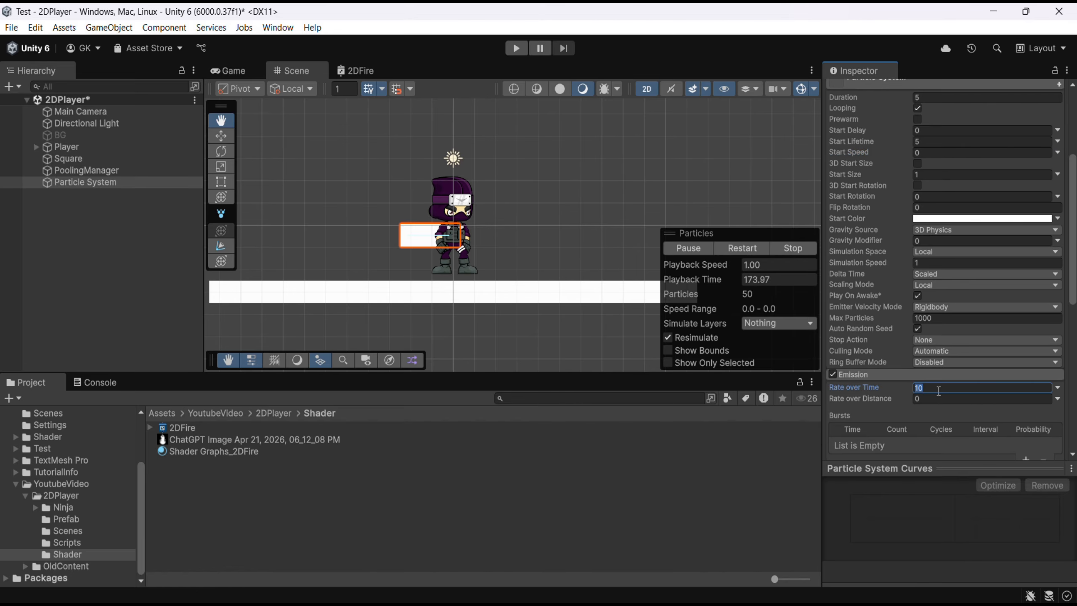
scroll(935, 391, "down", 4)
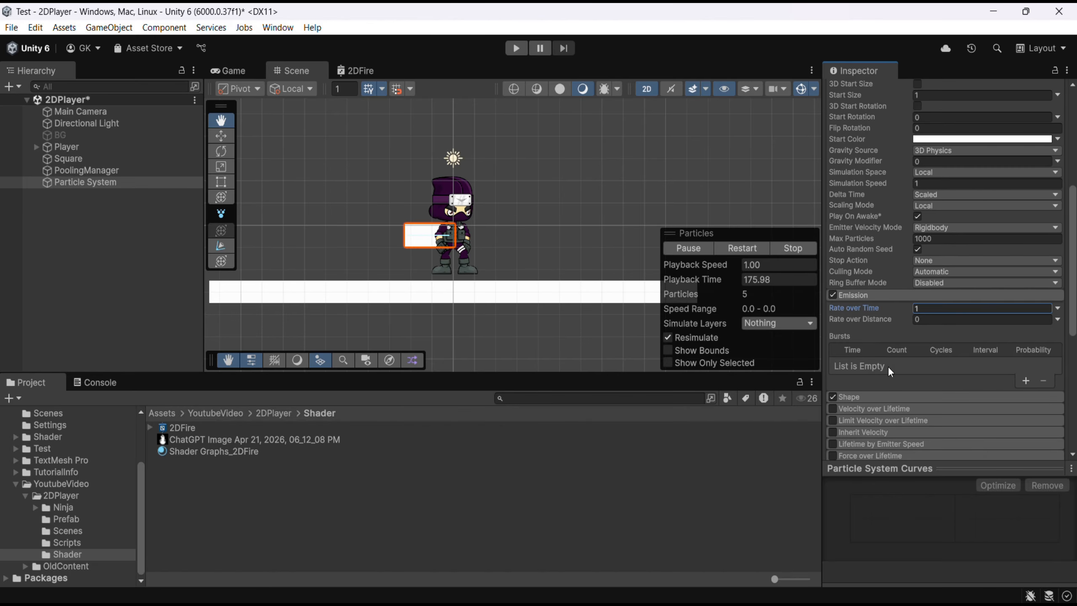
left_click(833, 396)
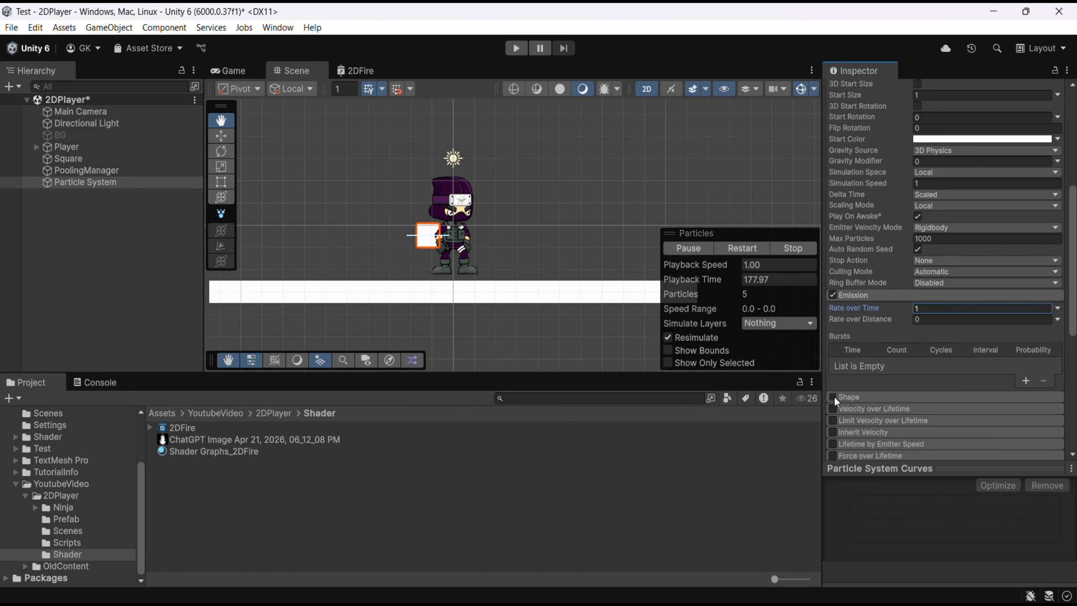
Step: Set the particle system's Render Mode to Vertical Billboard and assign the Shader Graphs_2DFire material to its Renderer module
scroll(922, 369, "down", 14)
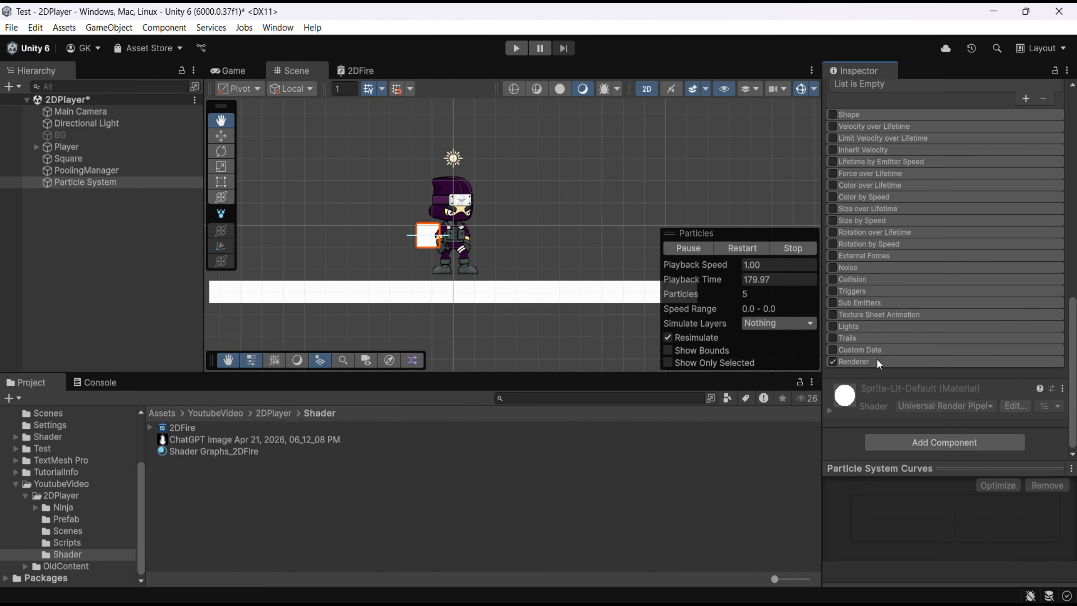
left_click(877, 360)
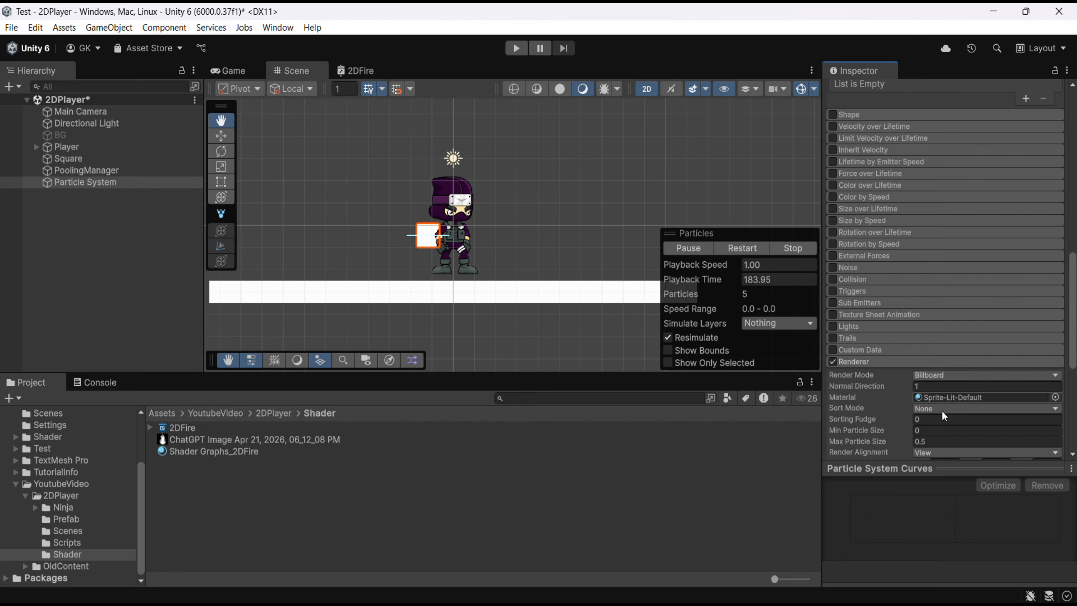
left_click(949, 377)
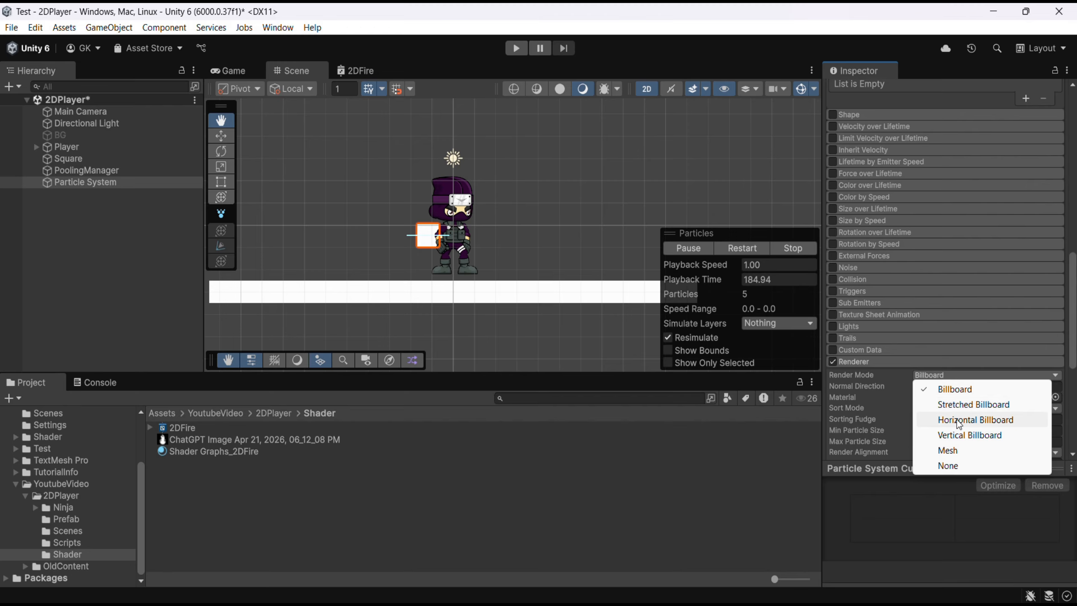
left_click(959, 434)
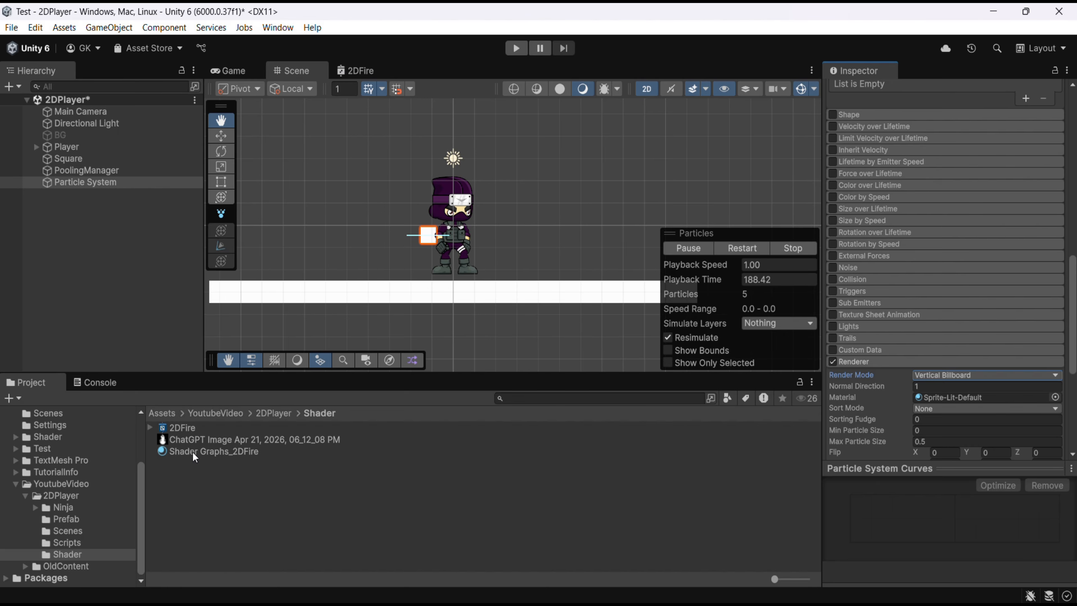
left_click_drag(194, 457, 968, 179)
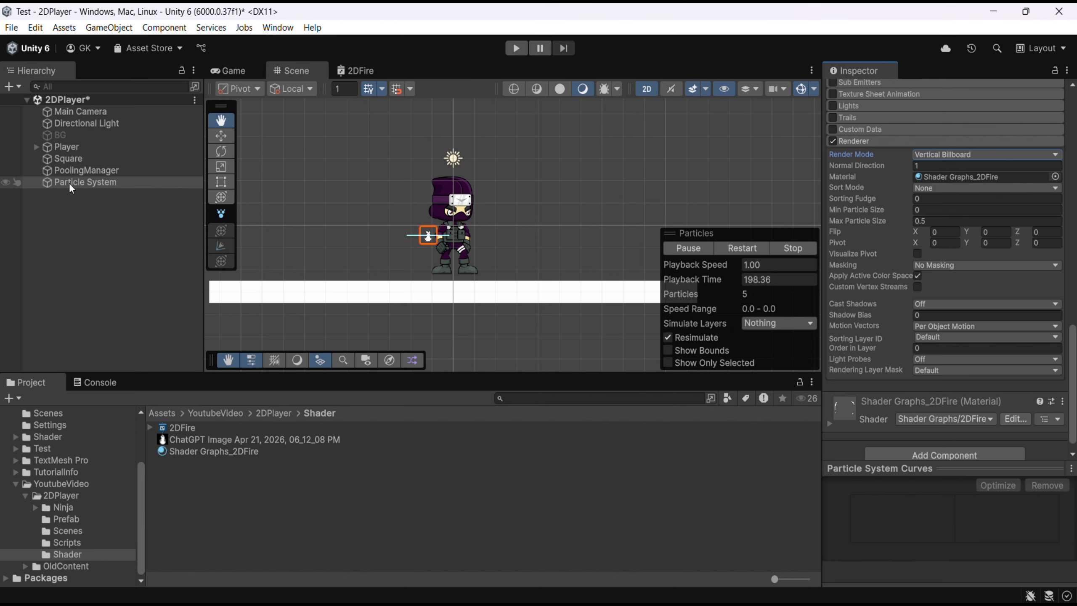
Step: Set the Y Speed of the Shader Graphs_2DFire material to -1
double_click(92, 181)
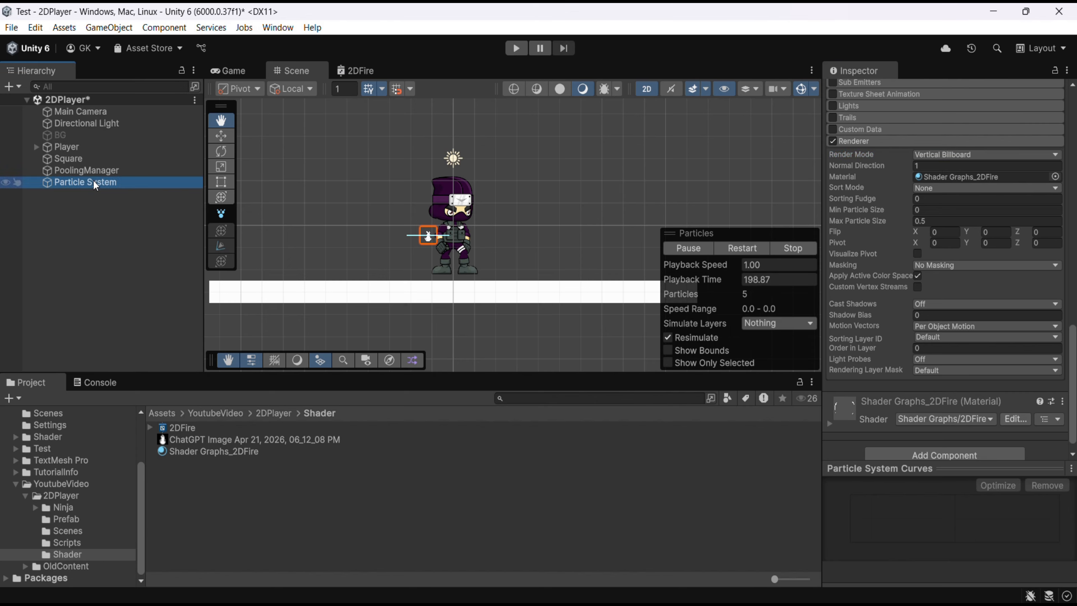
left_click(485, 170)
scroll(521, 254, "up", 1)
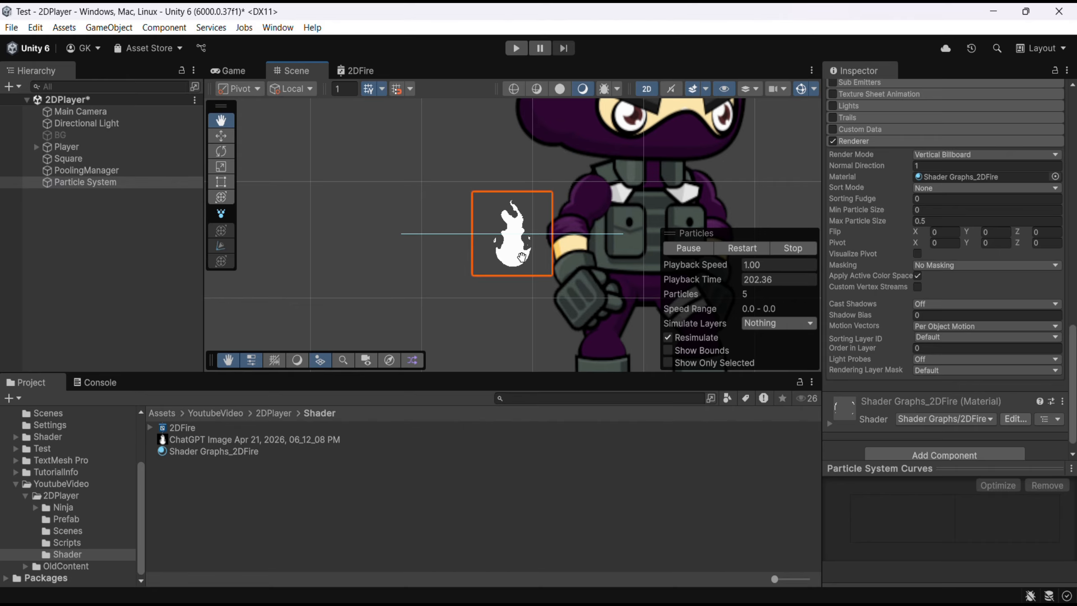
left_click(194, 451)
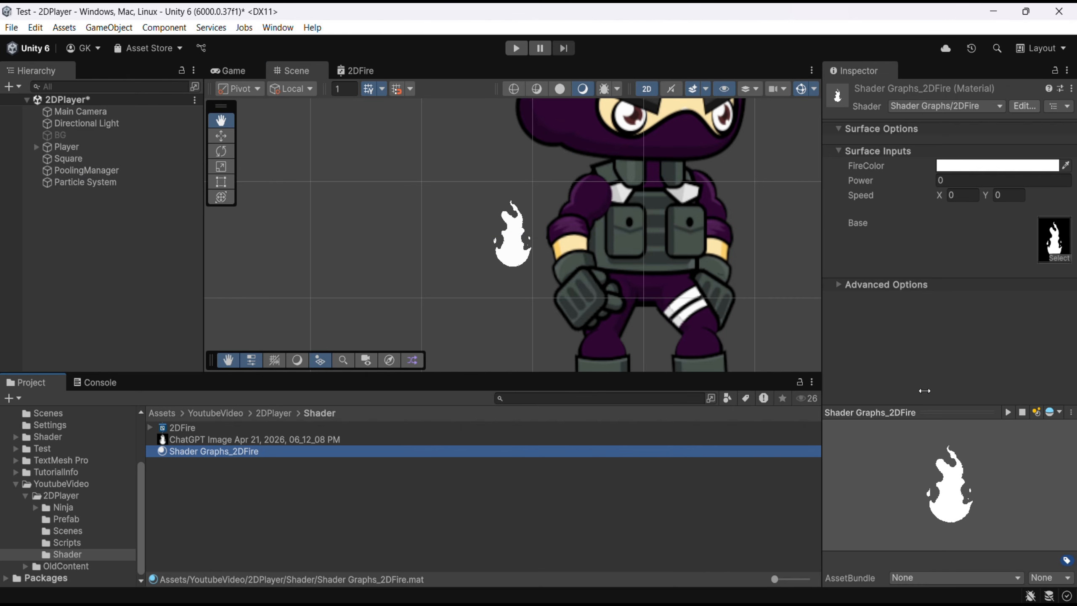
left_click(1008, 195)
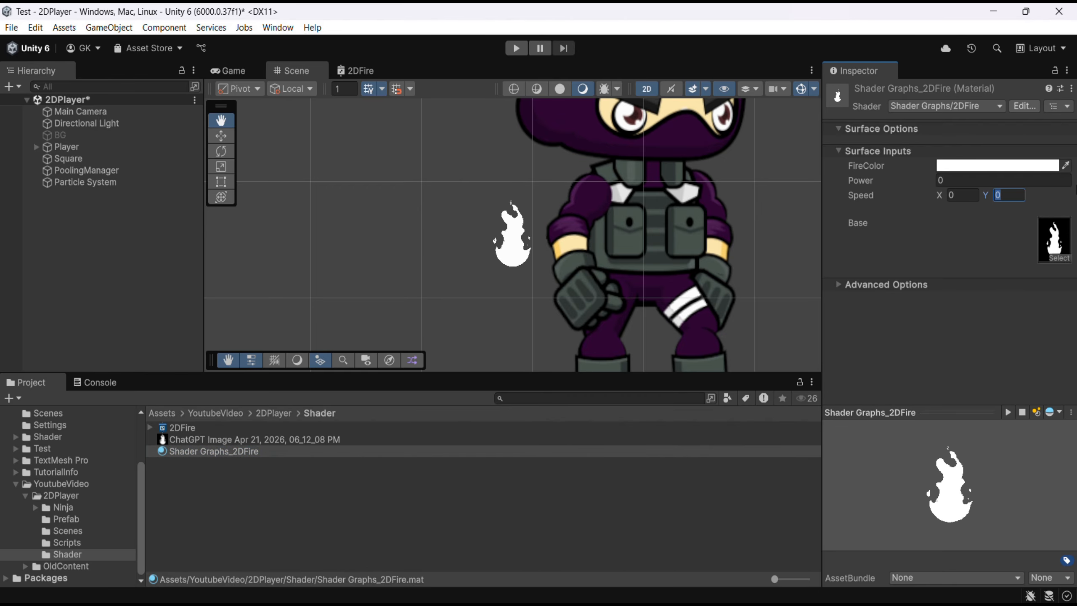
type("-1")
Step: Set the particle system's Start Color to red (FF1111)
left_click(102, 184)
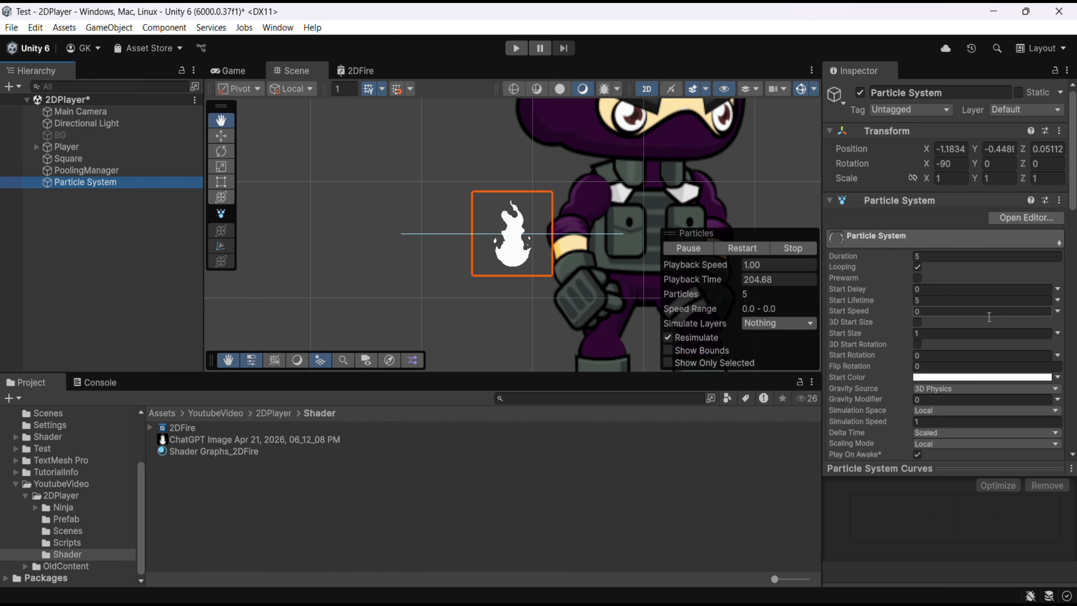
left_click(954, 377)
left_click_drag(987, 345, 1023, 324)
left_click(1062, 239)
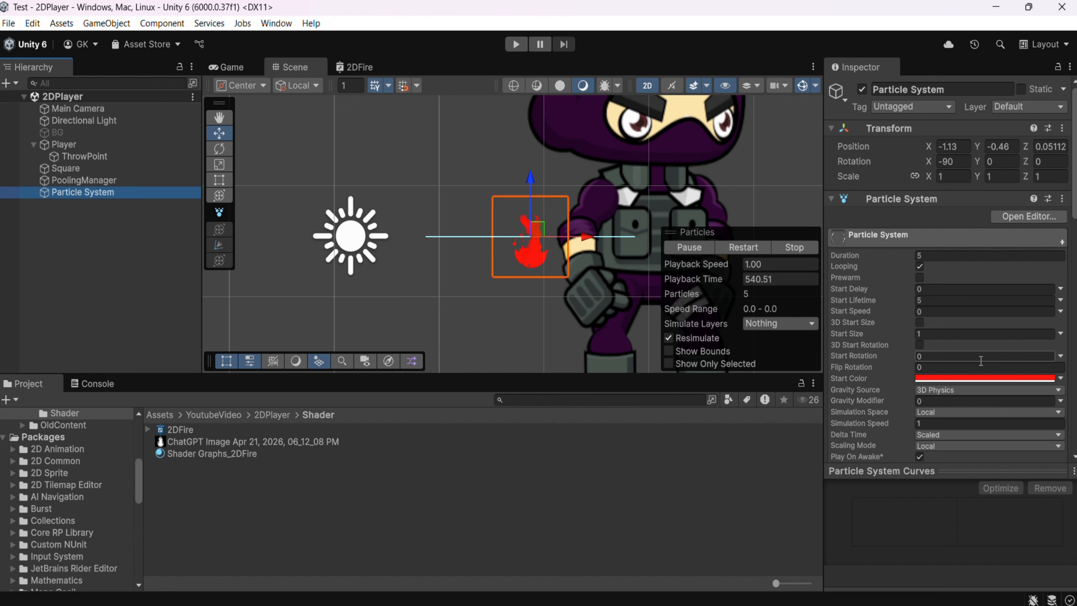
Step: Duplicate the Particle System twice and nest both copies under the original as children
scroll(981, 360, "down", 10)
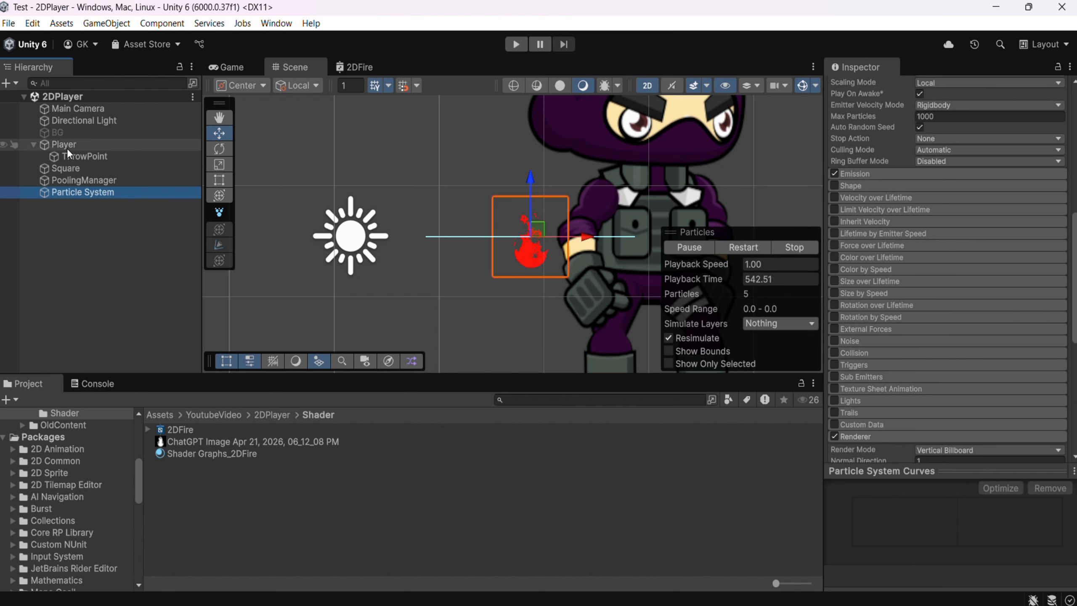
left_click(104, 193)
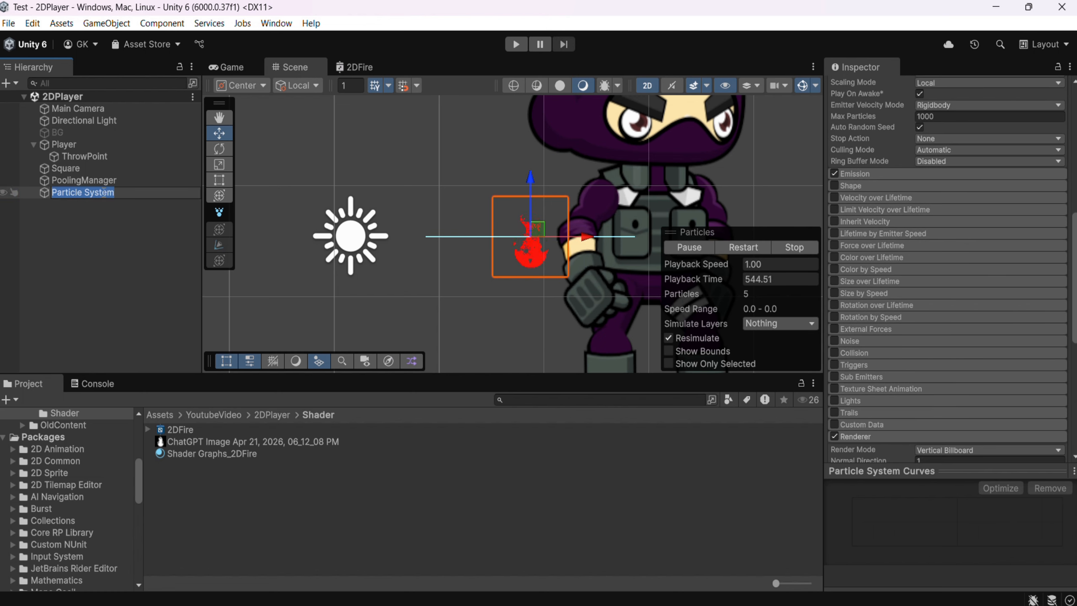
key("Return")
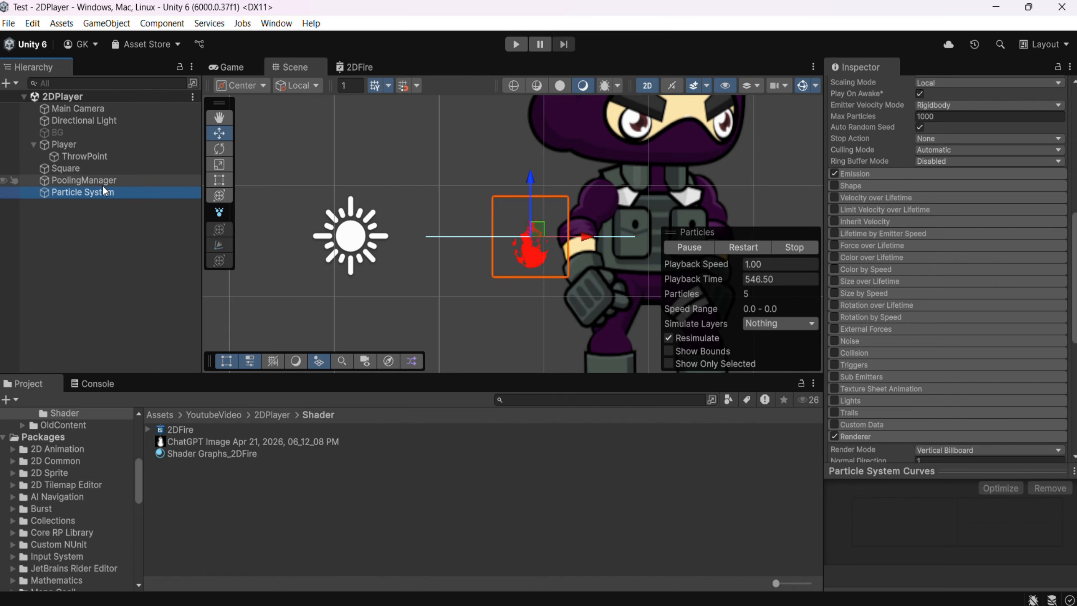
key("ctrl+d")
key("ctrl+d")
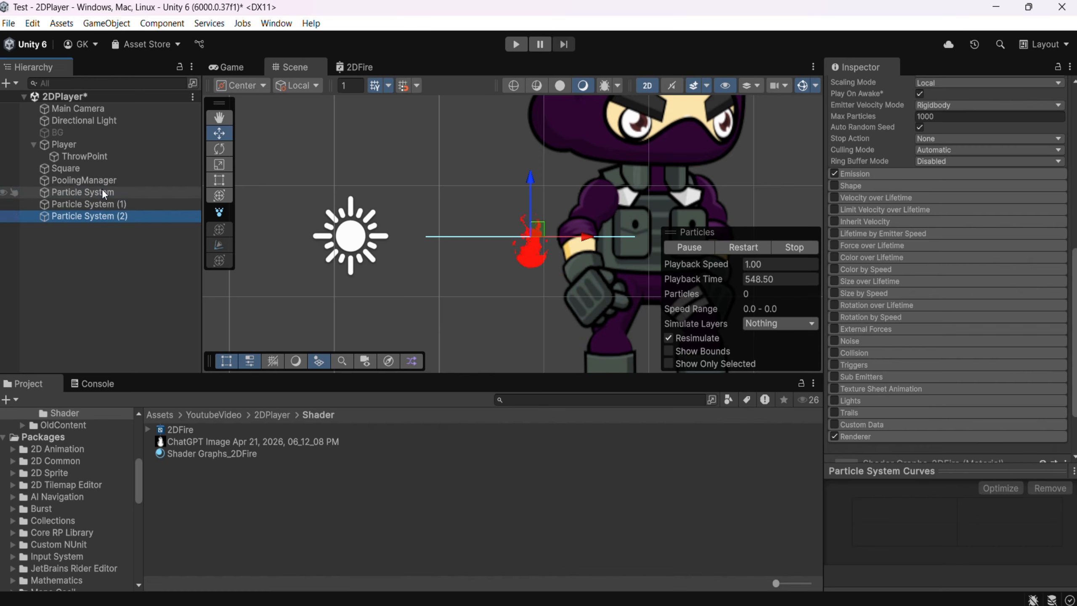
left_click(103, 205, "shift")
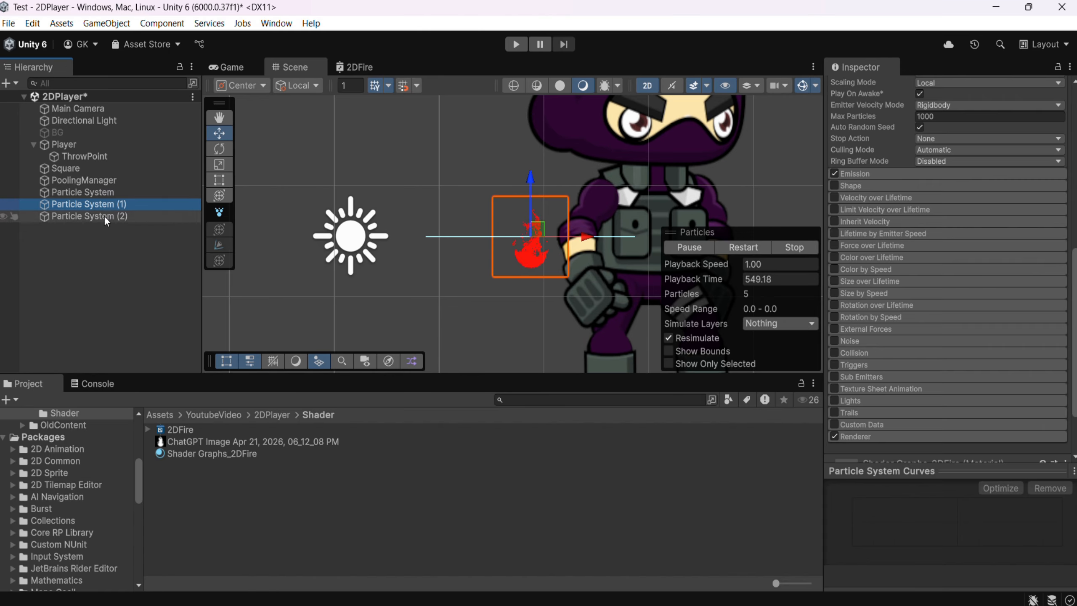
left_click_drag(104, 216, 111, 193)
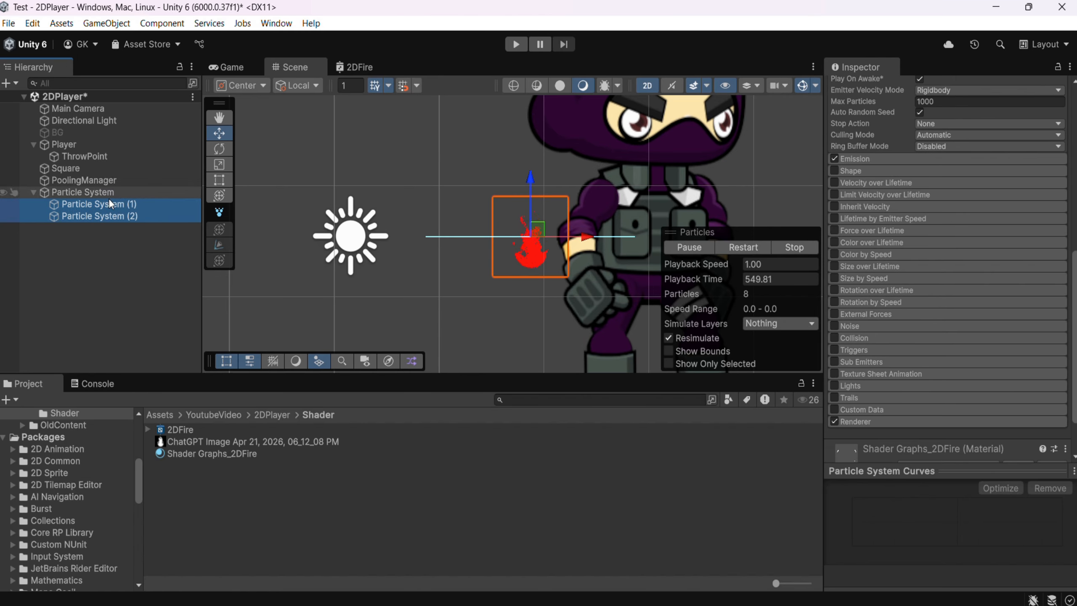
Step: Set the parent Particle System's Start Size to 2
double_click(104, 194)
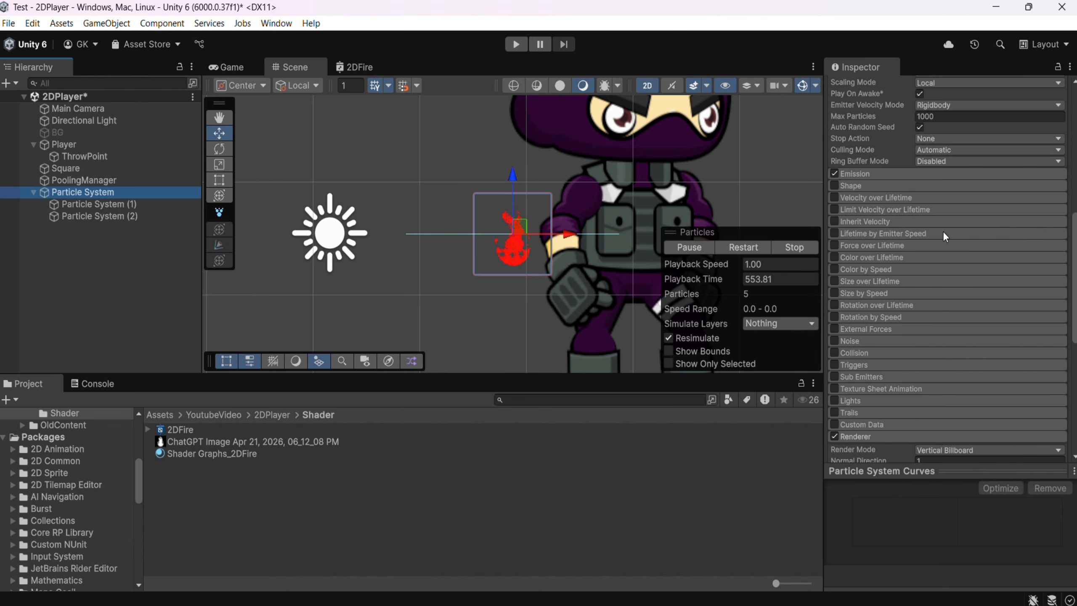
scroll(942, 231, "up", 10)
scroll(898, 255, "down", 3)
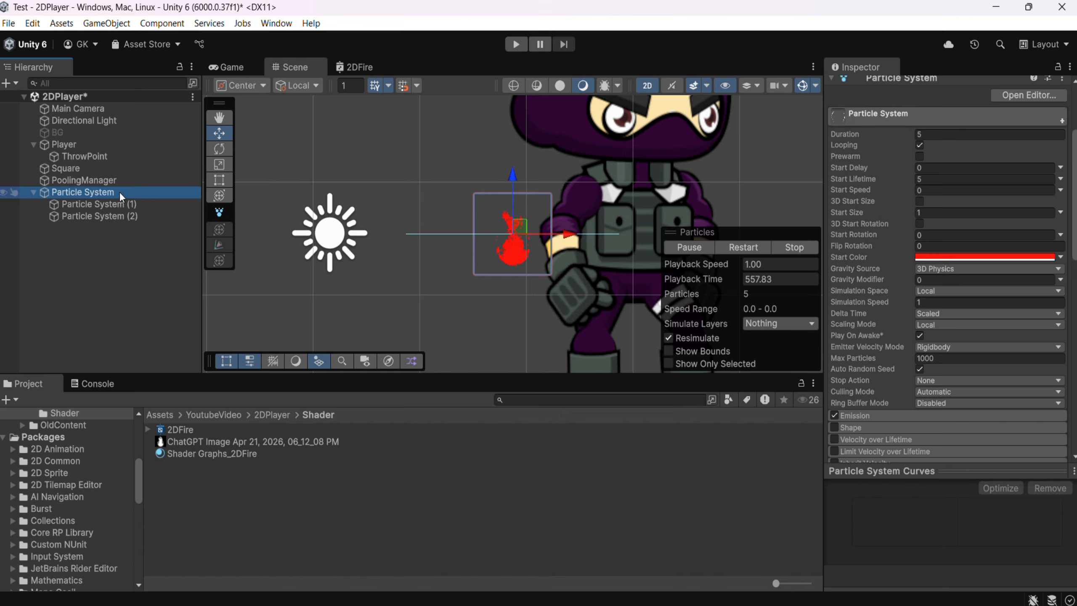
left_click(930, 214)
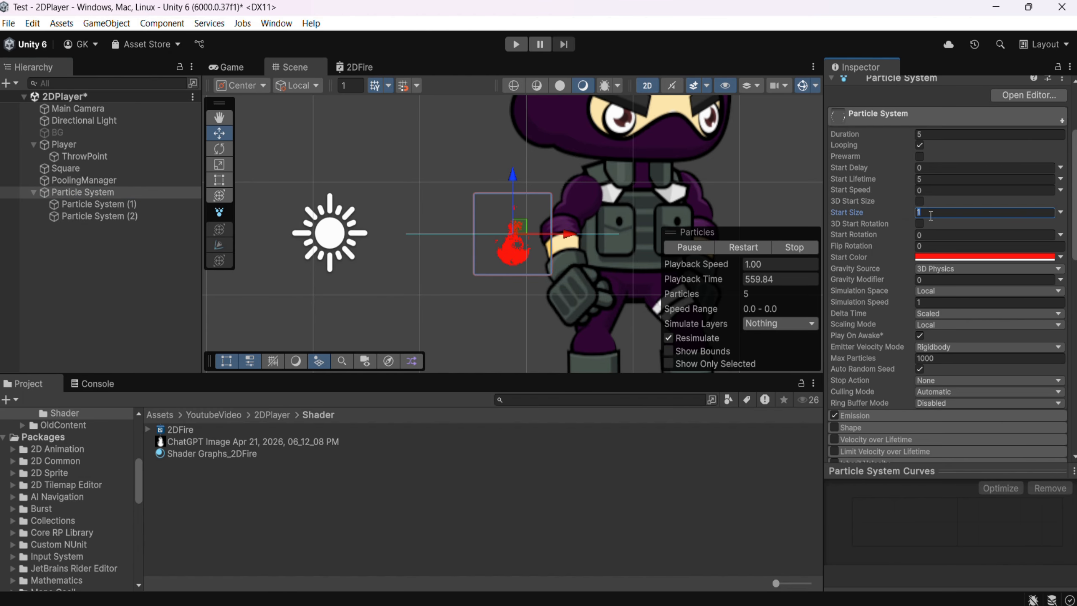
type("2")
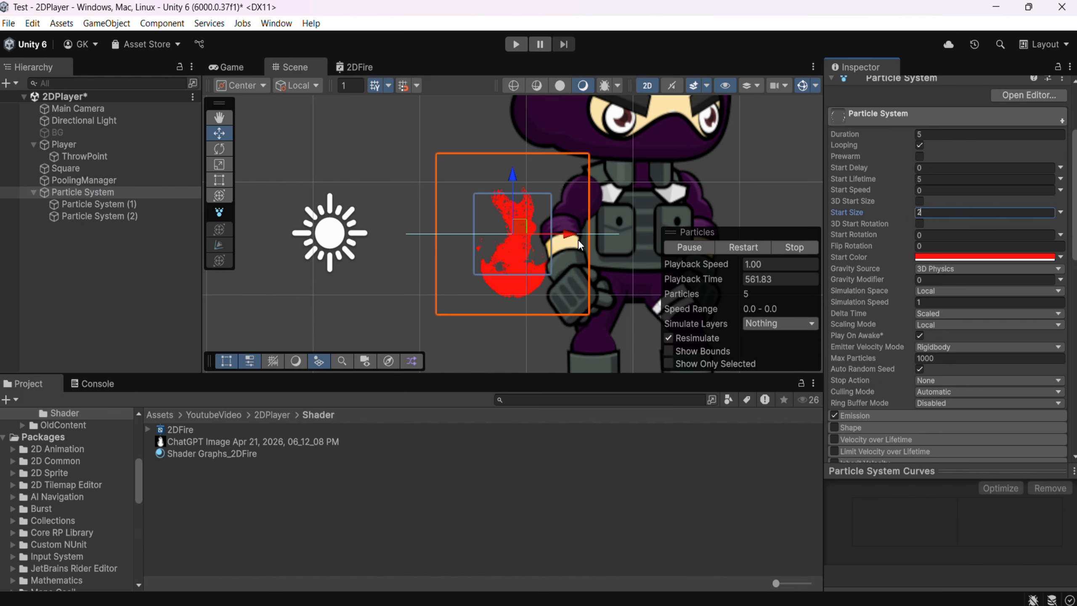
Step: Try a Start Size of 1.23 on Particle System (1) and undo the change
left_click(127, 204)
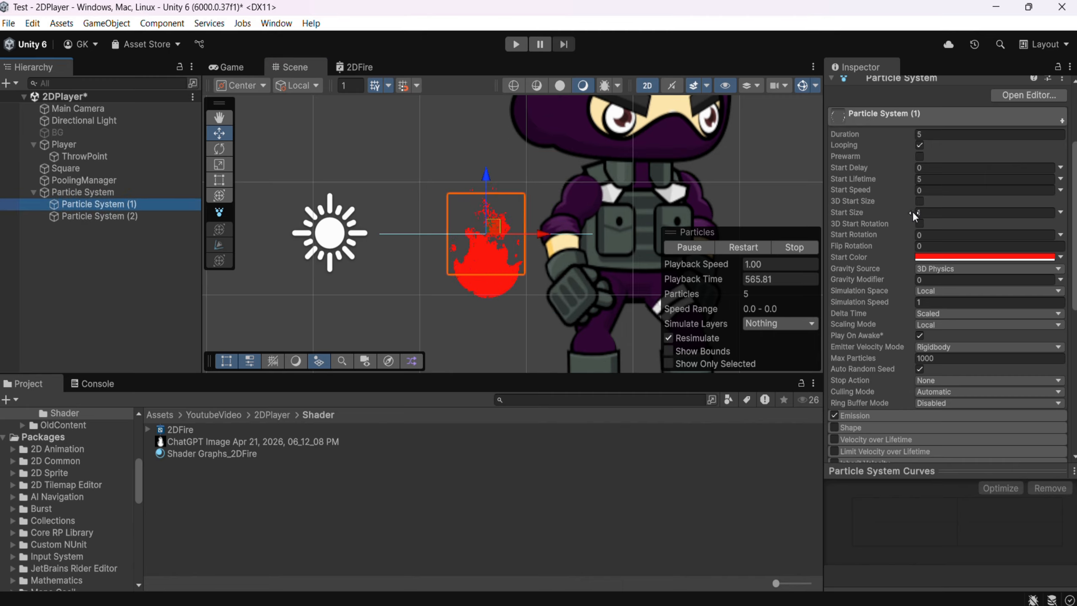
left_click_drag(912, 212, 923, 212)
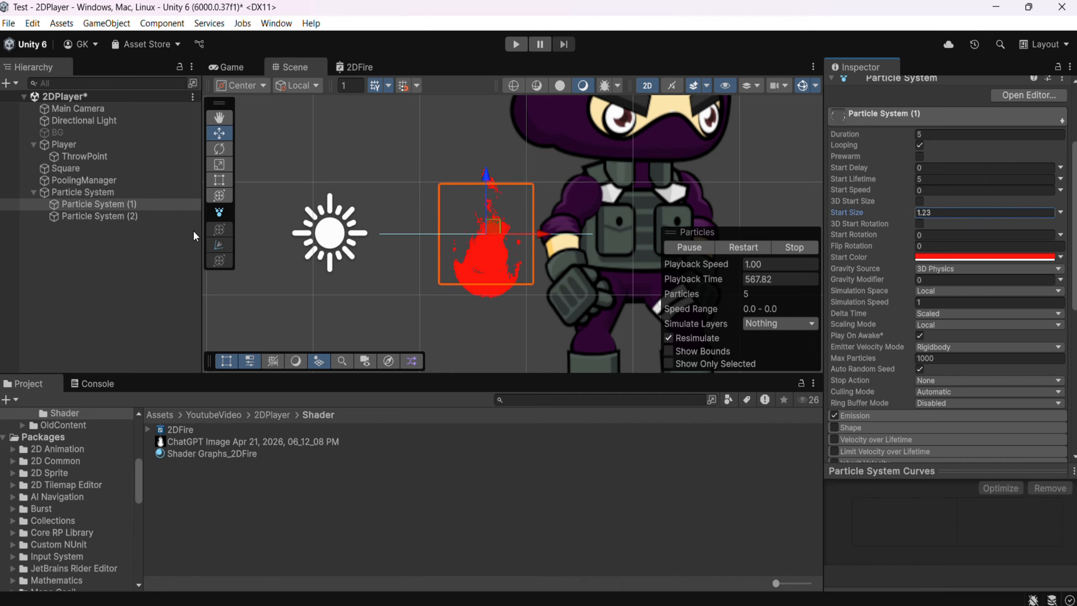
key("ctrl+z")
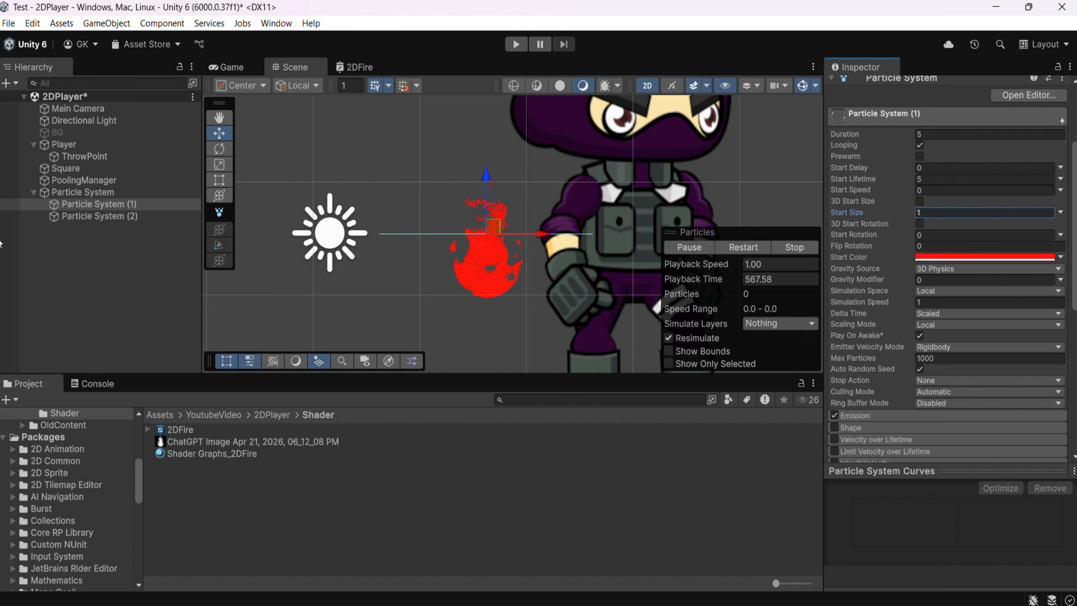
left_click(85, 192)
left_click(923, 256)
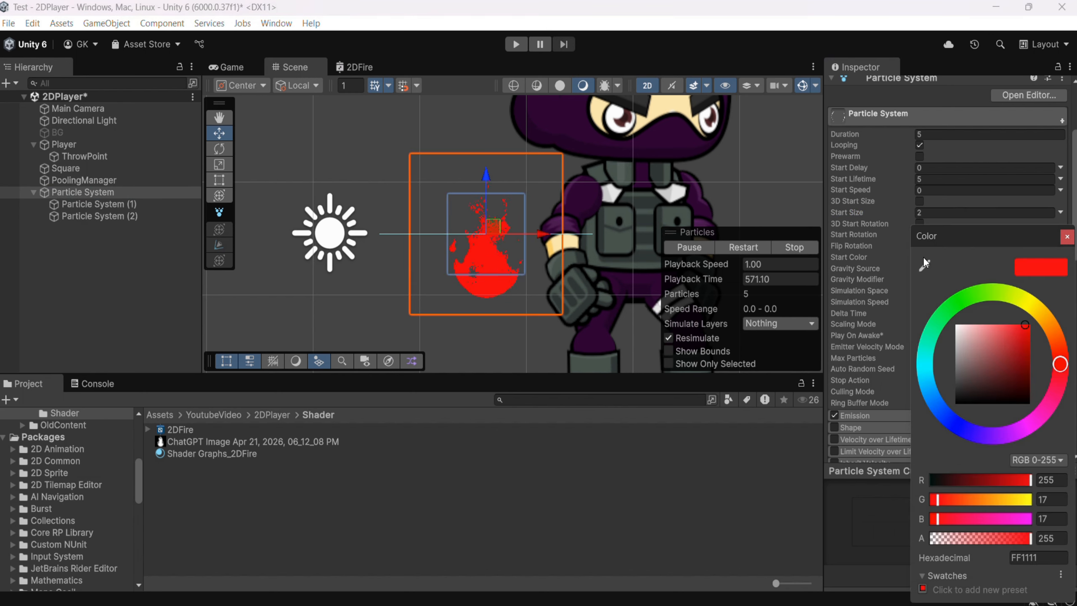
left_click(1067, 237)
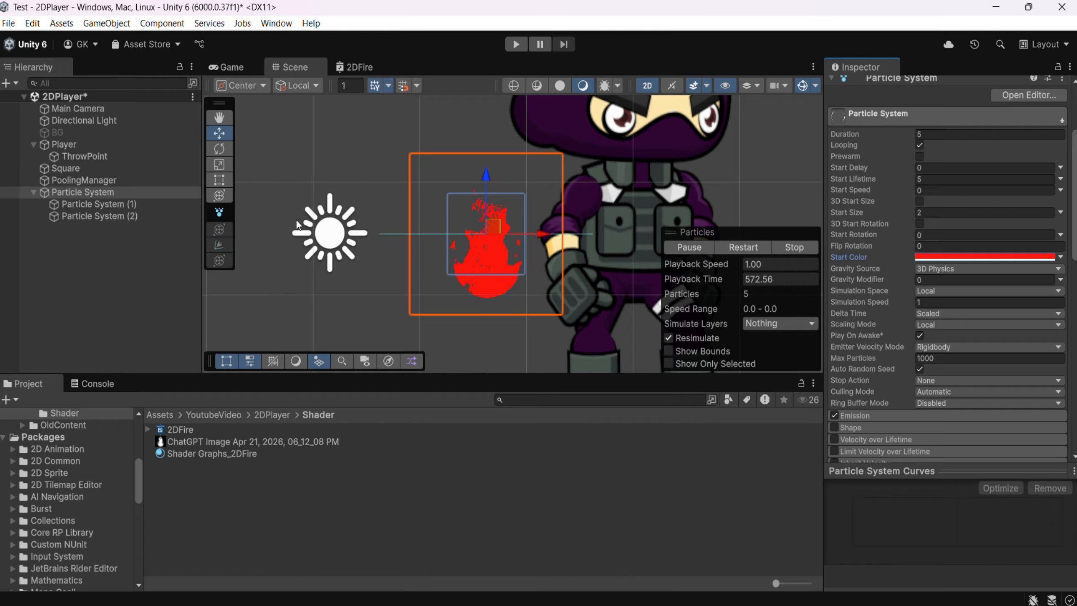
Step: Set the Start Color of Particle System (1) to amber (FFBF00)
left_click(165, 207)
left_click(945, 257)
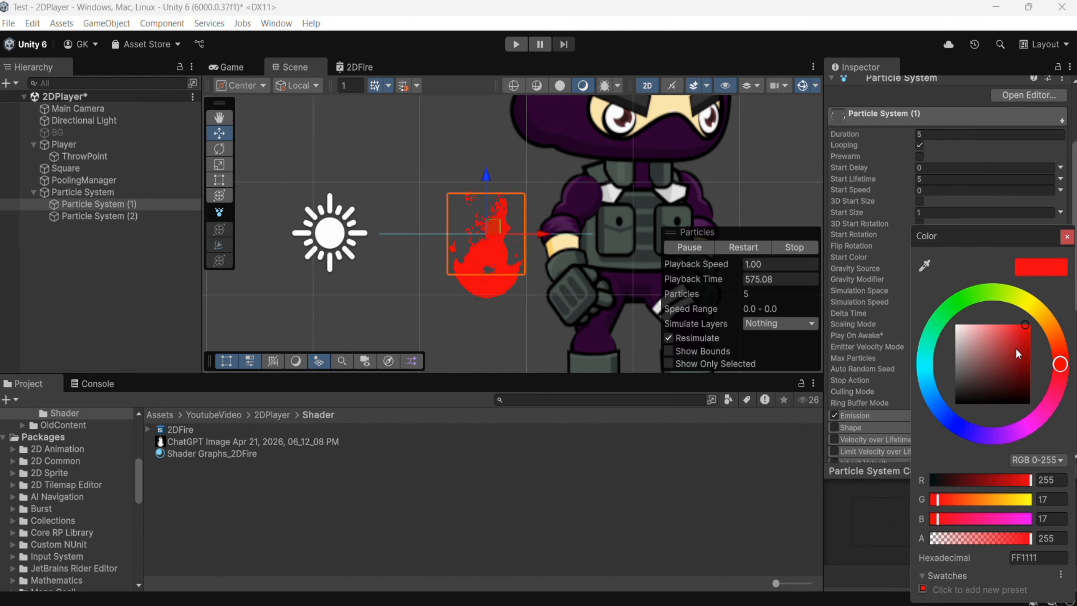
mouse_move(1045, 328)
left_mouse_down()
mouse_move(1017, 337)
mouse_move(1040, 314)
left_mouse_up()
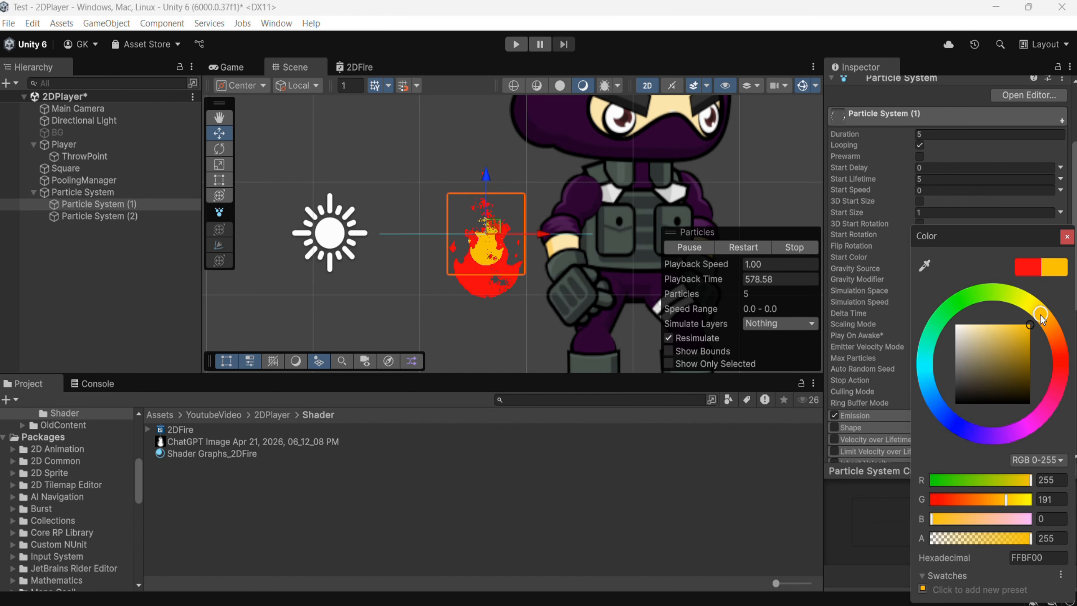
left_click(1067, 237)
Step: Set the Start Color of Particle System (2) to yellow (F6ED13)
left_click(100, 216)
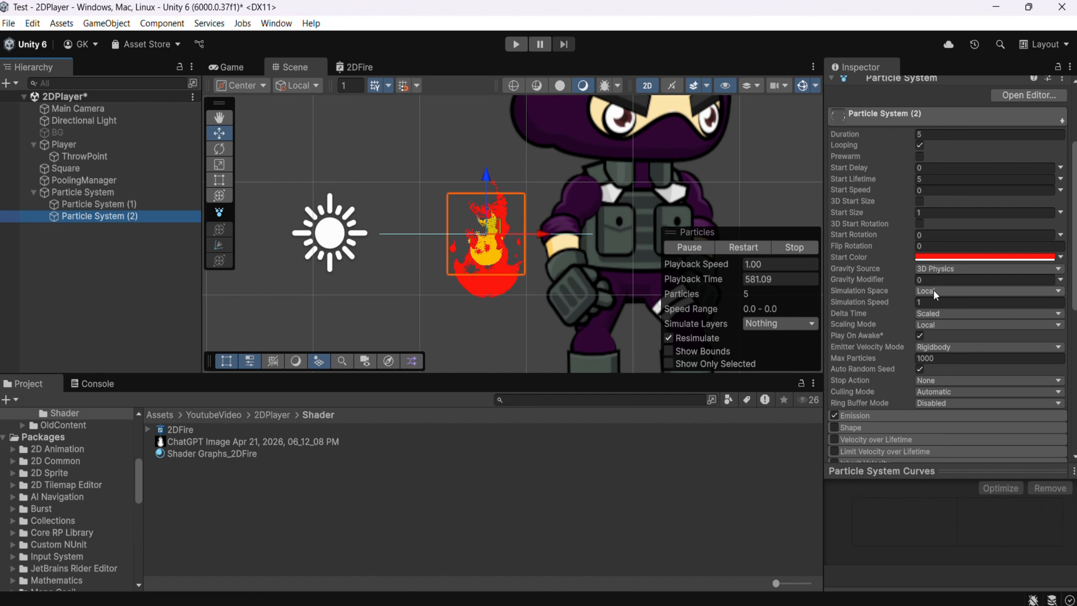
left_click(942, 256)
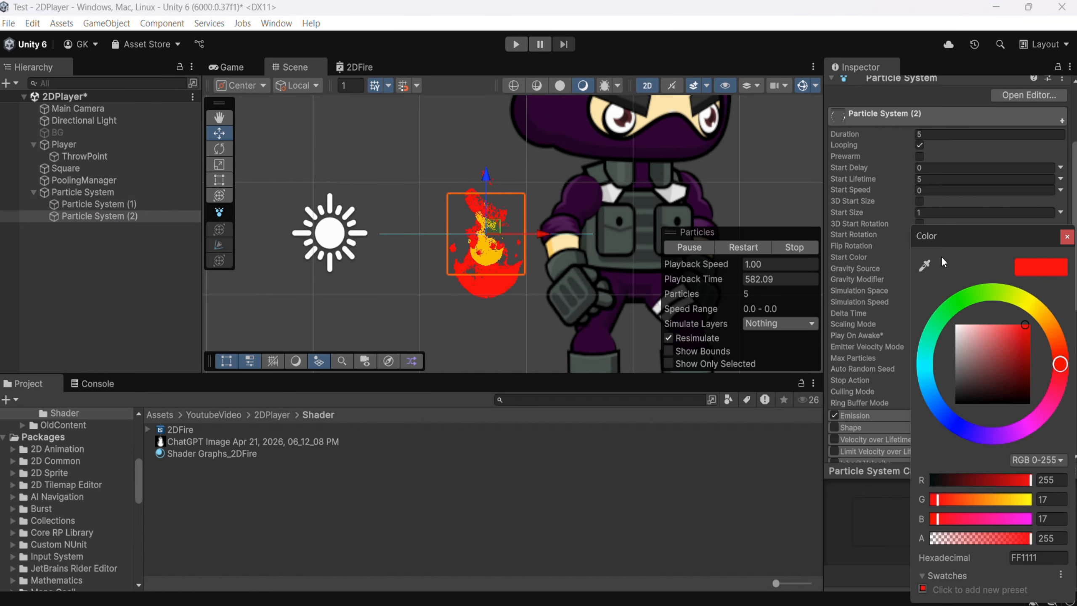
left_click(1028, 306)
left_click_drag(1017, 353, 1024, 328)
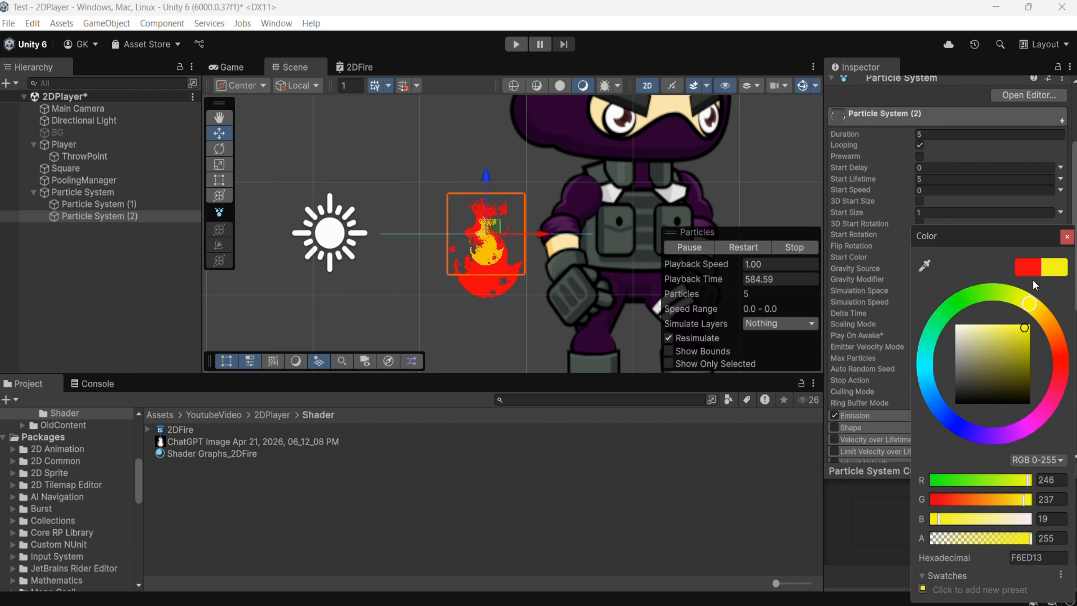
left_click(1067, 238)
Step: Enlarge the Start Size of Particle System (1) to about 1.92
left_click(115, 205)
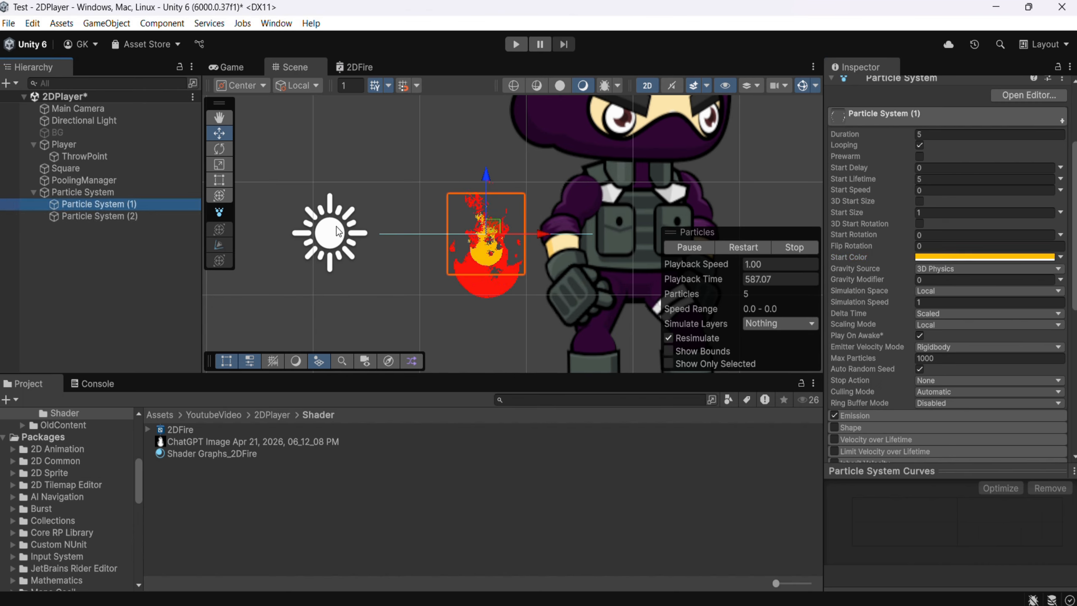
left_click(906, 211)
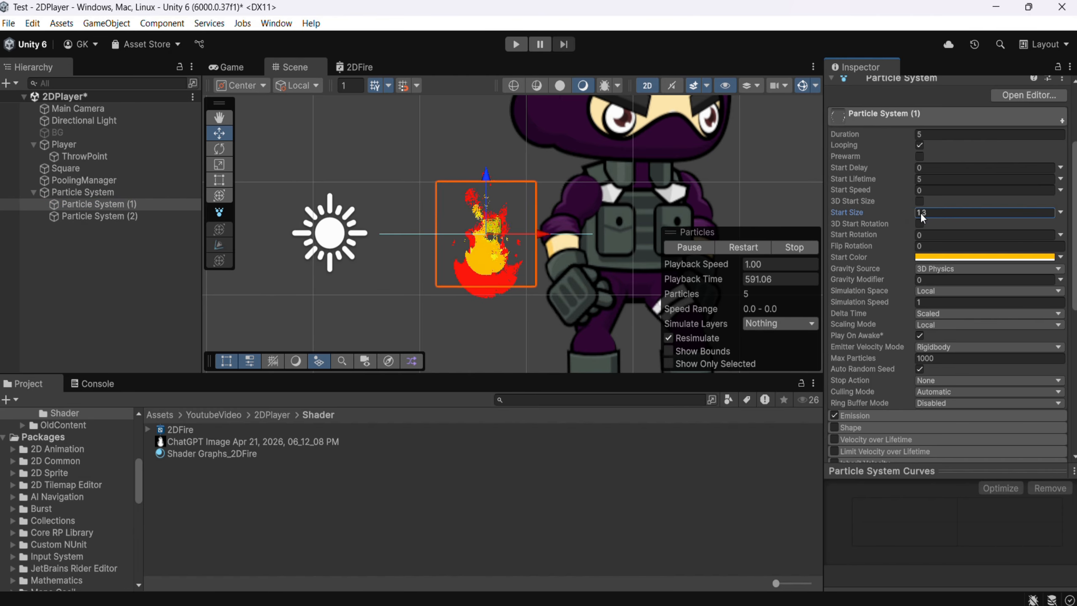
left_click_drag(920, 212, 941, 216)
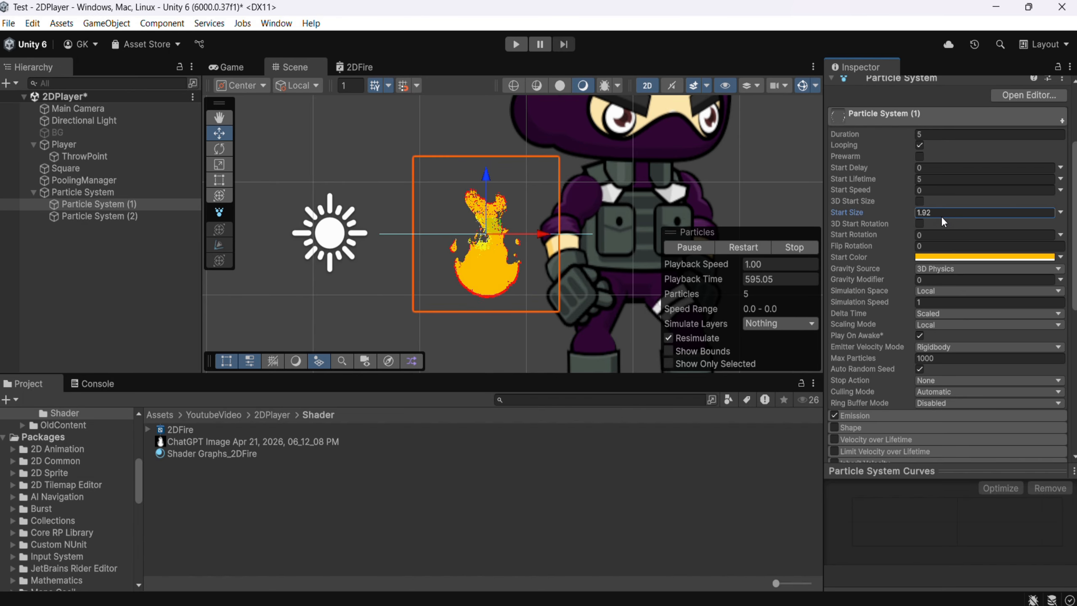
Step: Set the Start Size of Particle System (1) to 1.9
left_click(127, 216)
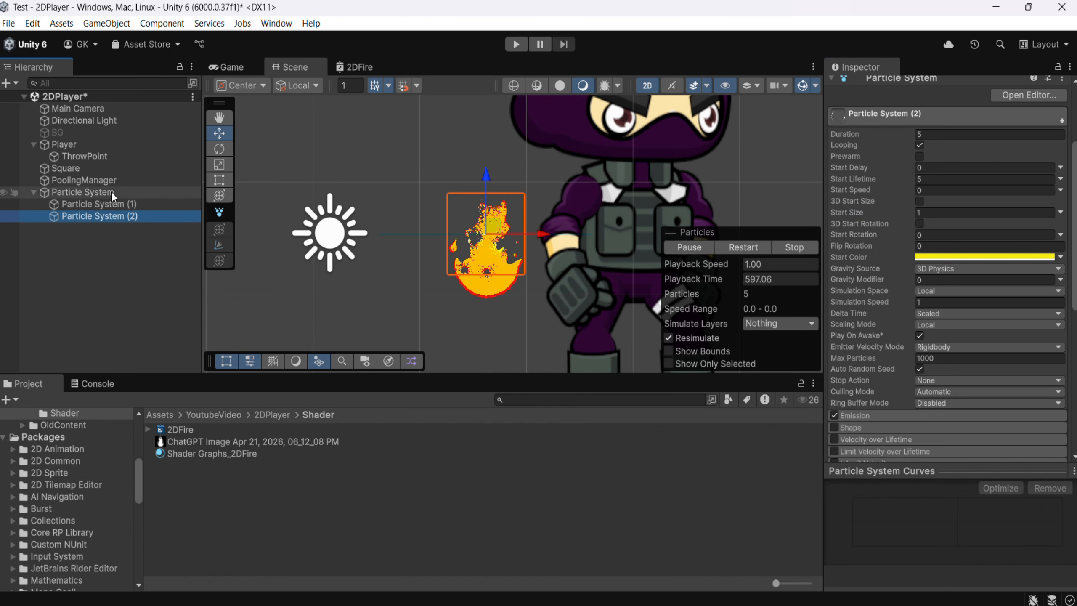
left_click(116, 205)
left_click(955, 211)
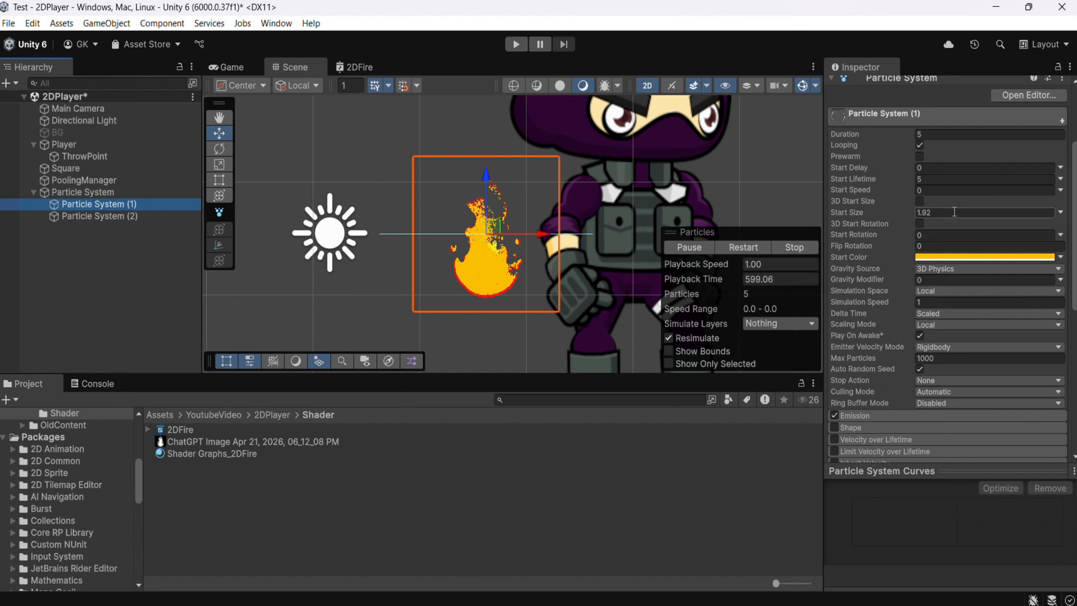
type("1.9")
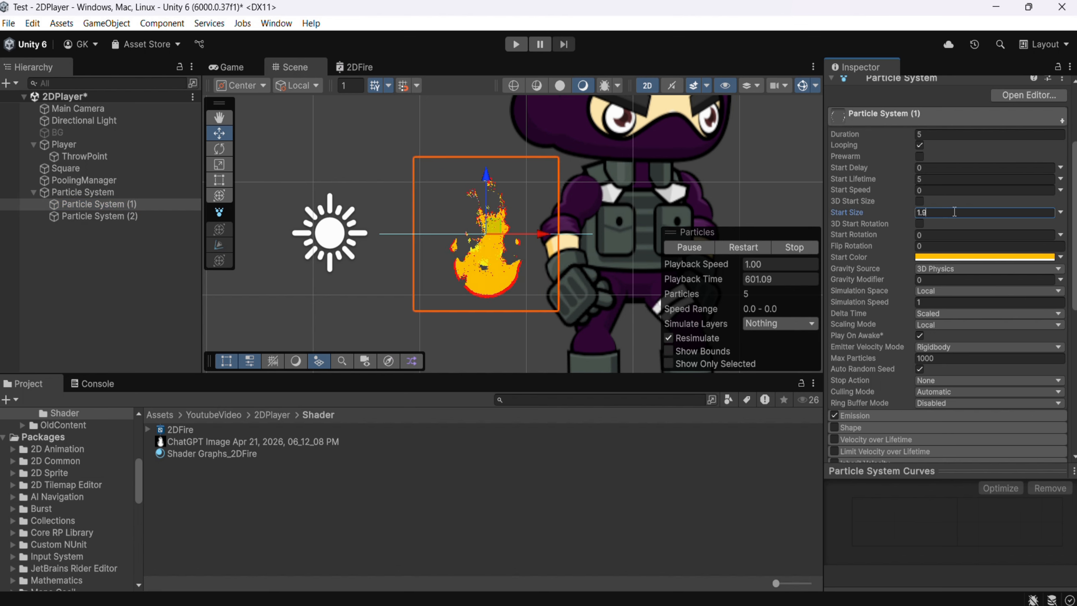
Step: Try Start Size values of 1.8, 1.92 and 1.95 on Particle System (2)
left_click(100, 216)
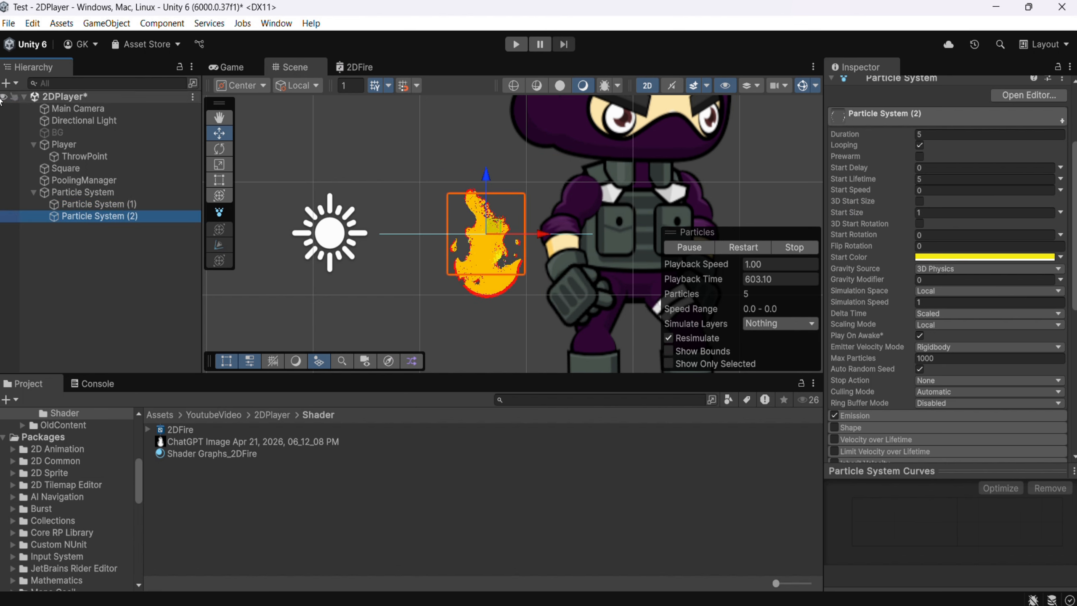
left_click(928, 213)
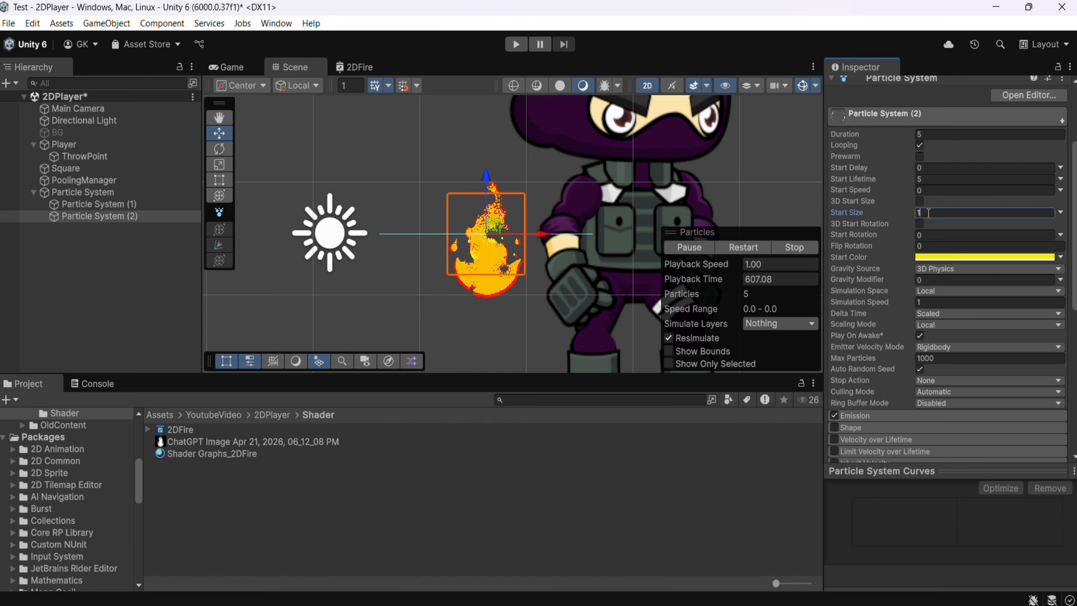
type(".8")
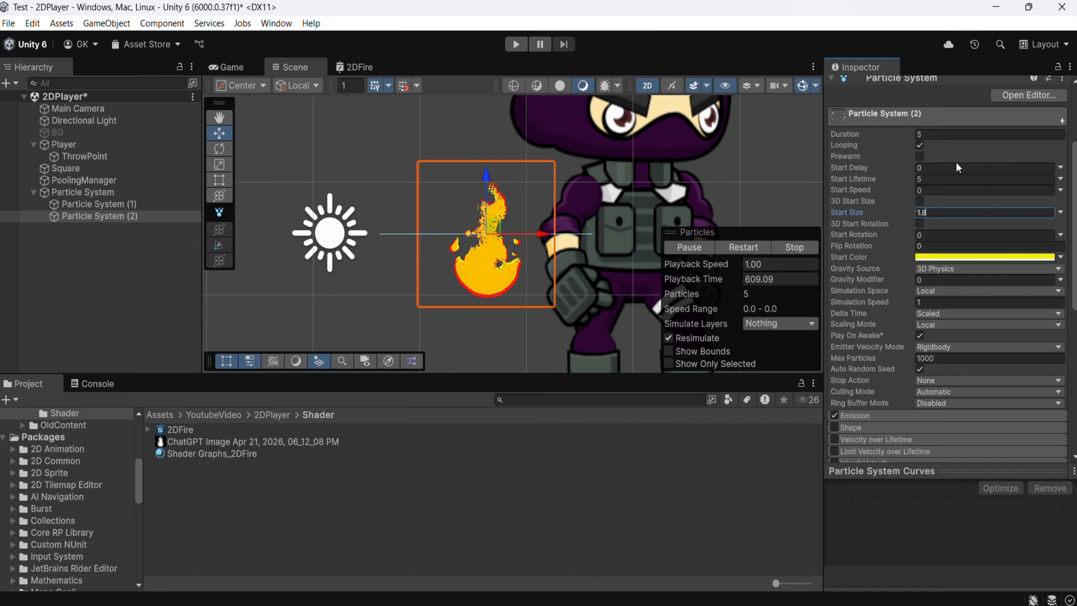
left_click_drag(915, 211, 921, 218)
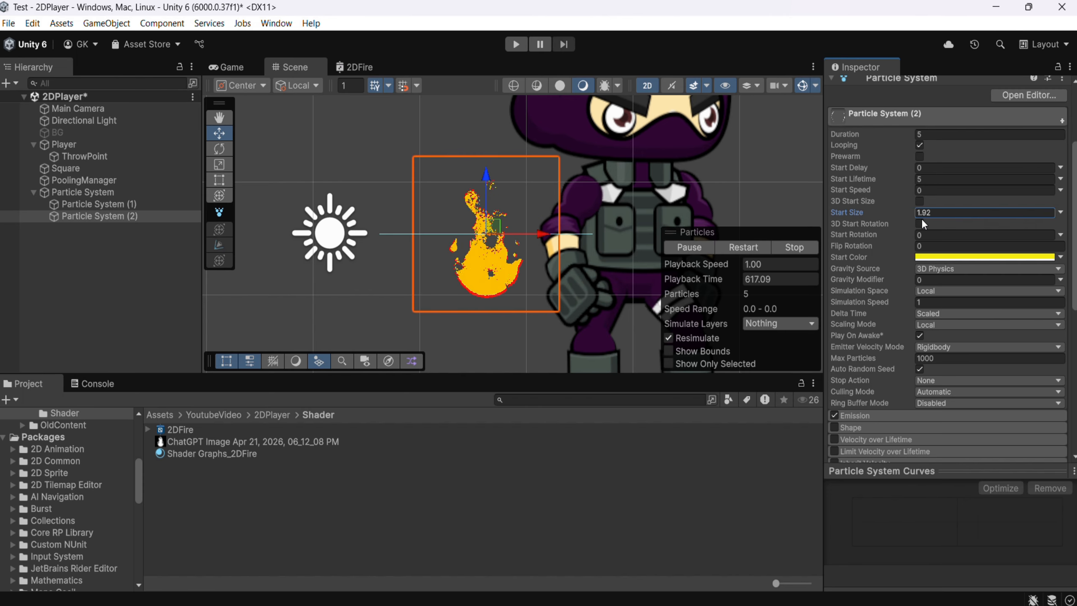
left_click(937, 211)
left_click(938, 210)
key("BackSpace")
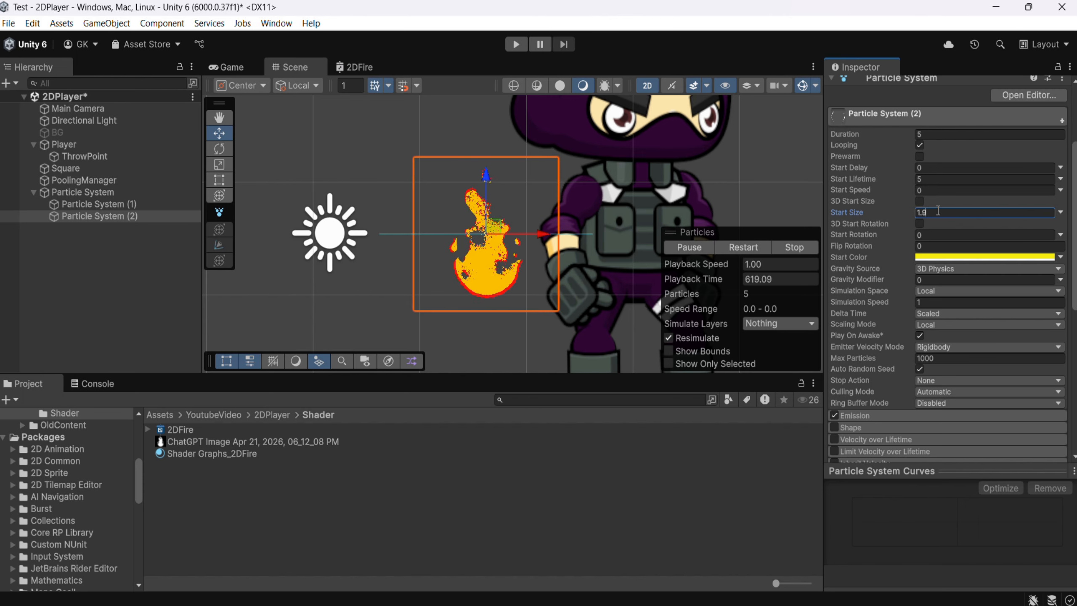
type("5")
left_click(369, 127)
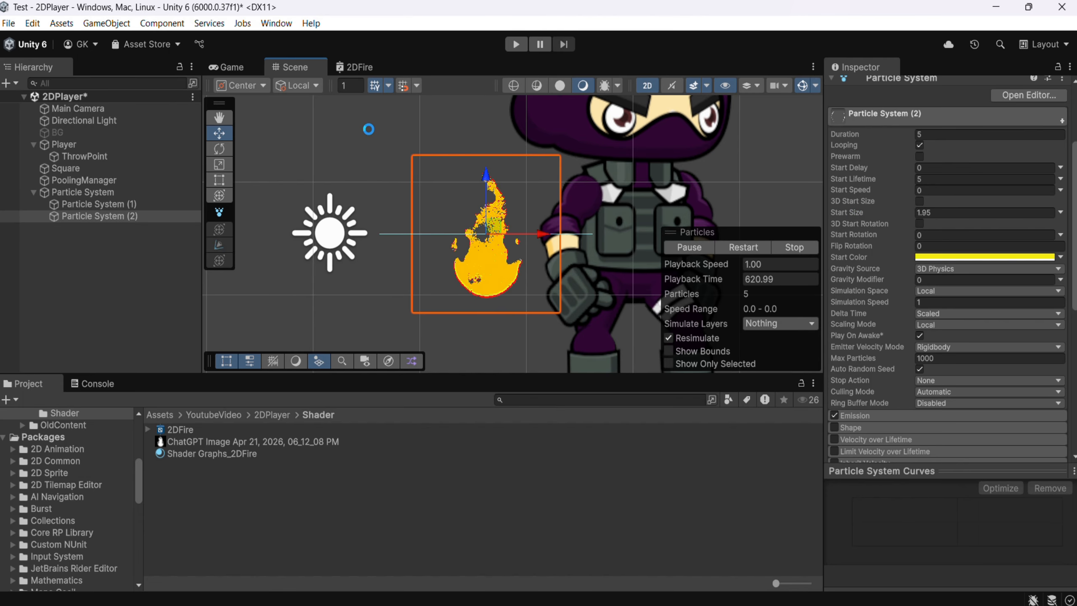
Step: Expand the Renderer module of Particle System (2) to expose its sorting settings
left_click(77, 205)
left_click(87, 216)
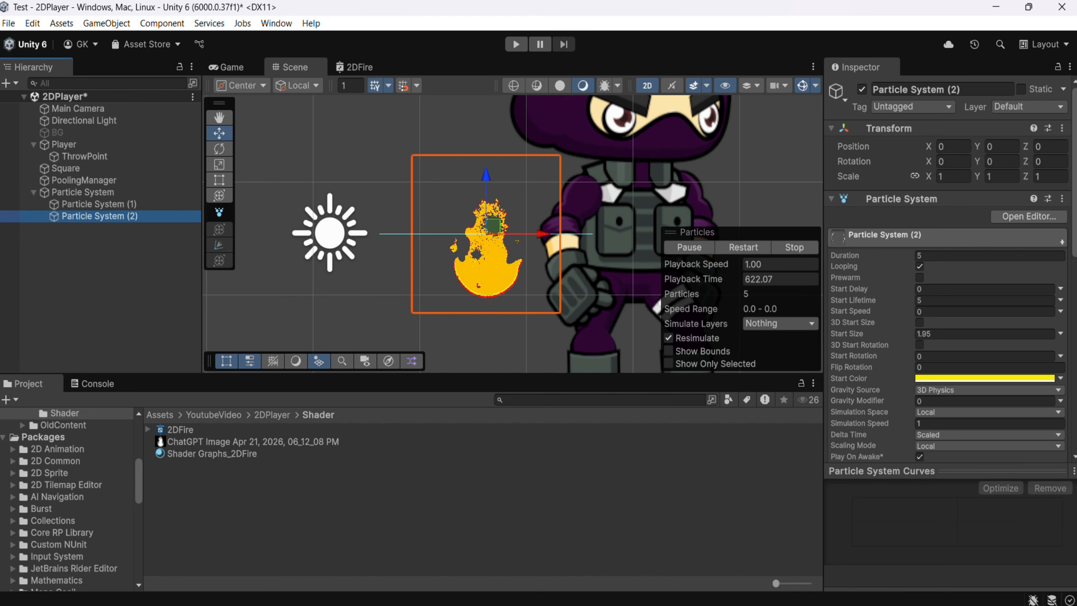
scroll(1001, 419, "down", 10)
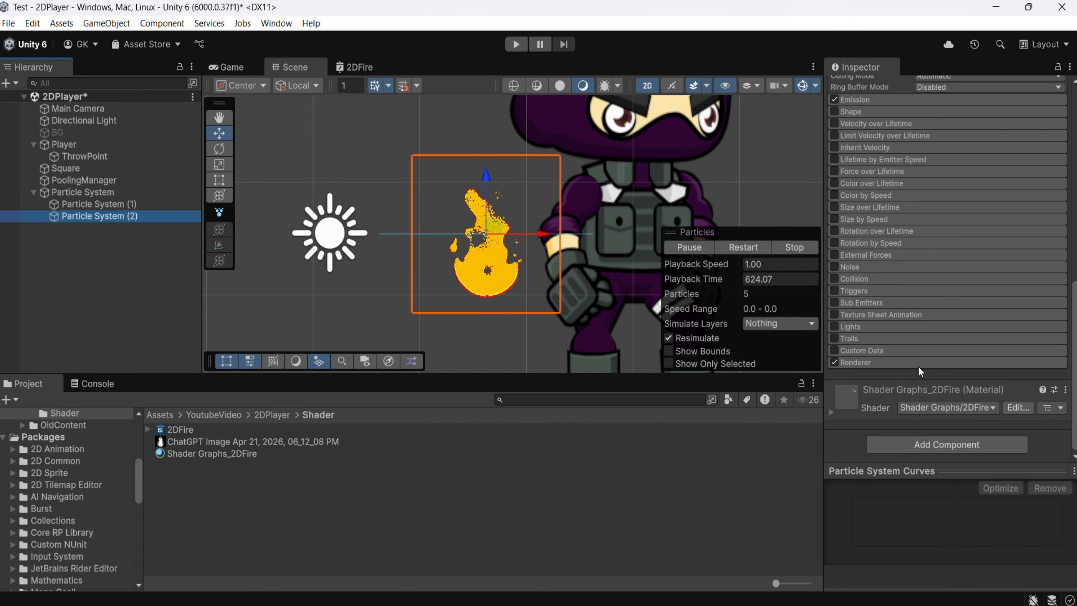
left_click(918, 366)
scroll(924, 355, "down", 5)
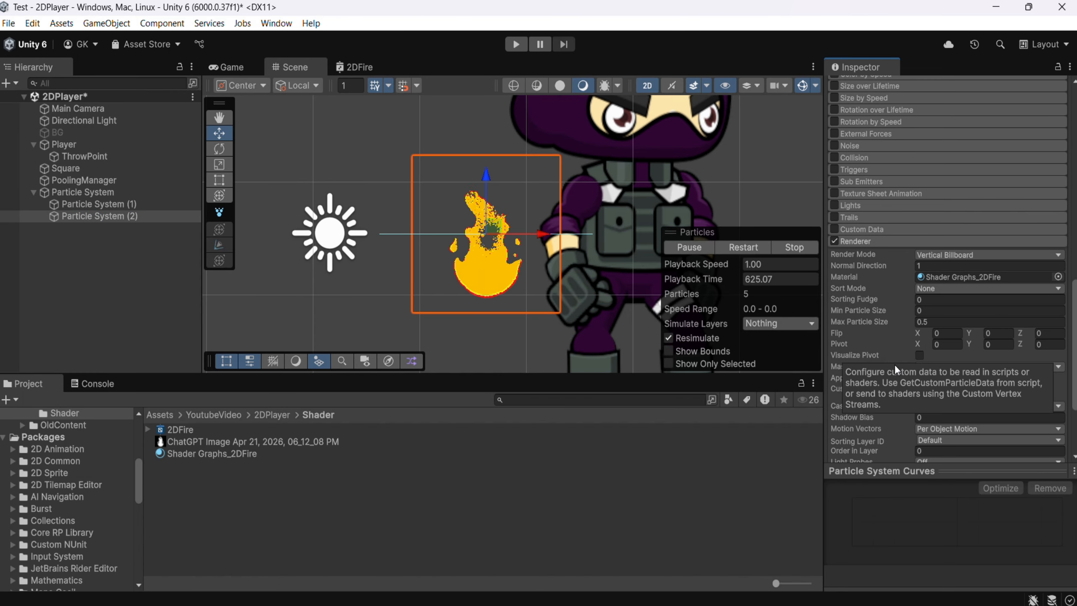
Step: Try an Order in Layer of 1 on the parent Particle System's renderer and clear it again
left_click(121, 193)
scroll(946, 374, "down", 3)
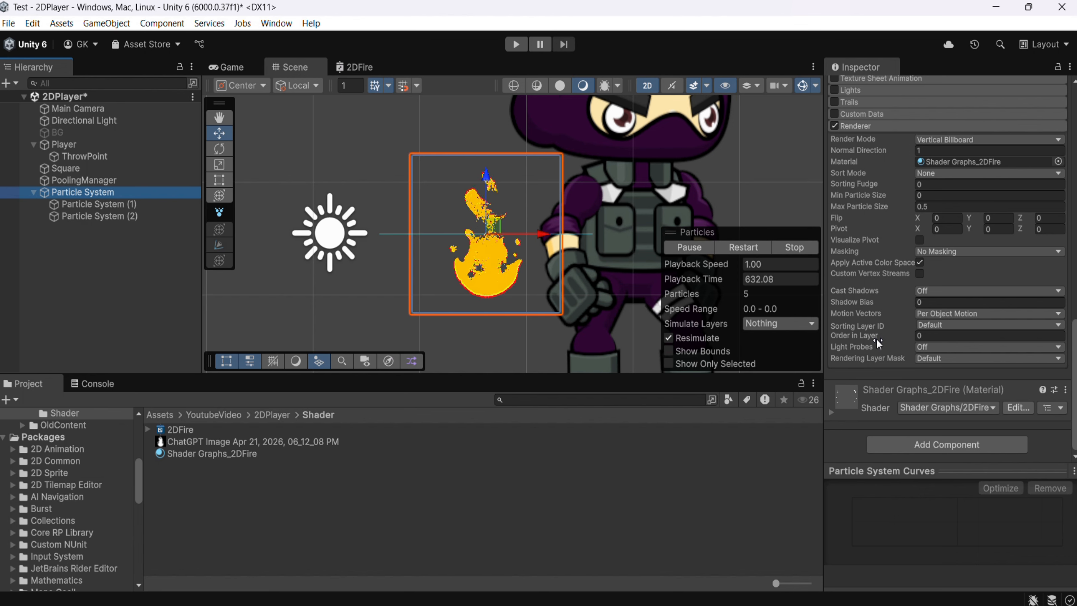
left_click(930, 335)
type("1")
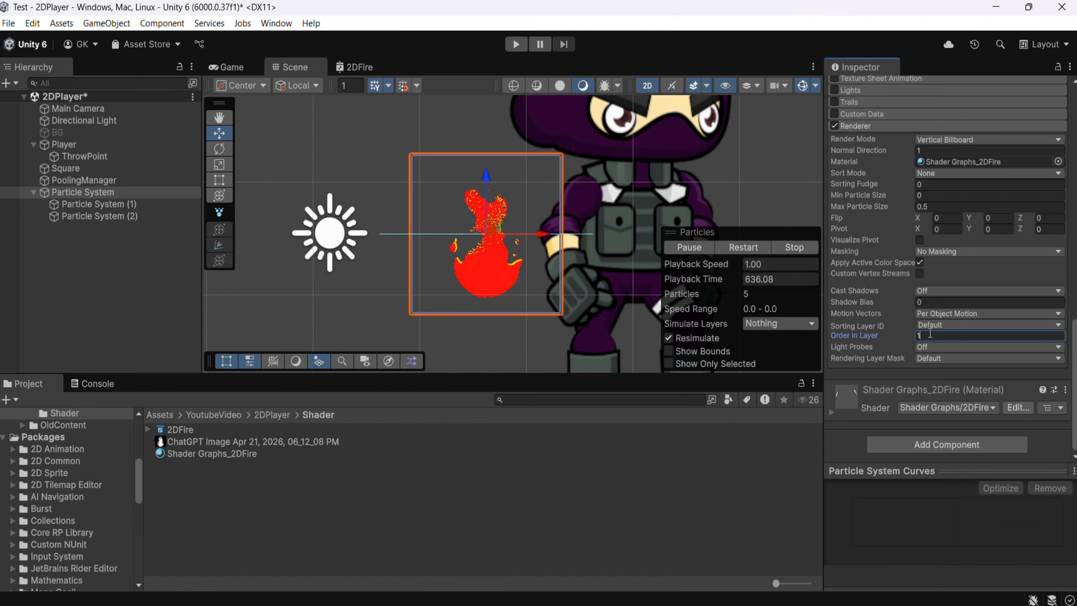
key("BackSpace")
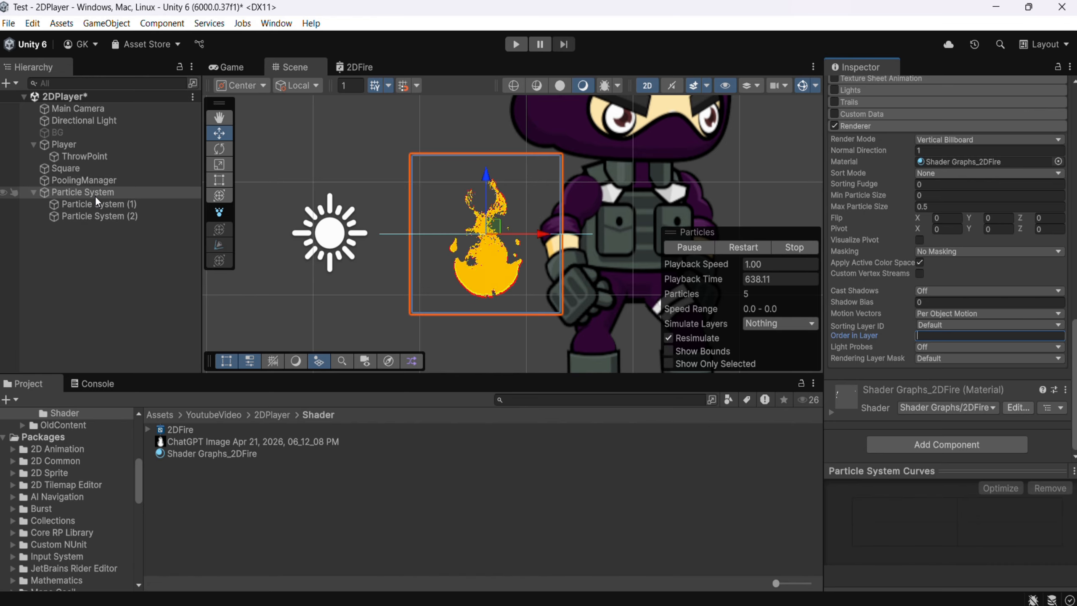
Step: Set the renderer's Order in Layer on Particle System (1) to 1
left_click(112, 204)
left_click(902, 367)
scroll(906, 362, "down", 5)
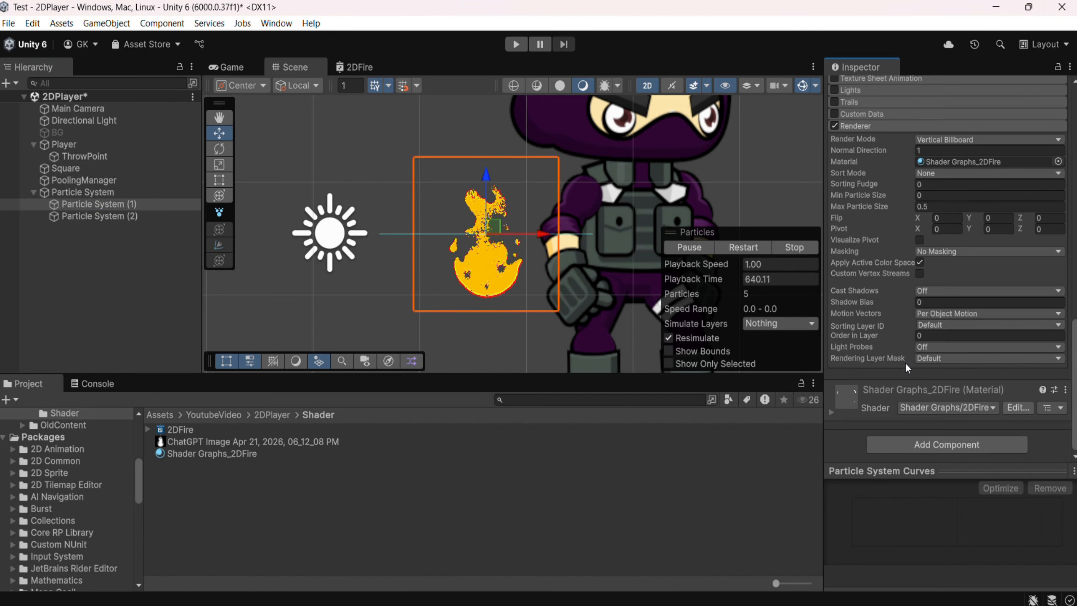
left_click(927, 336)
type("1")
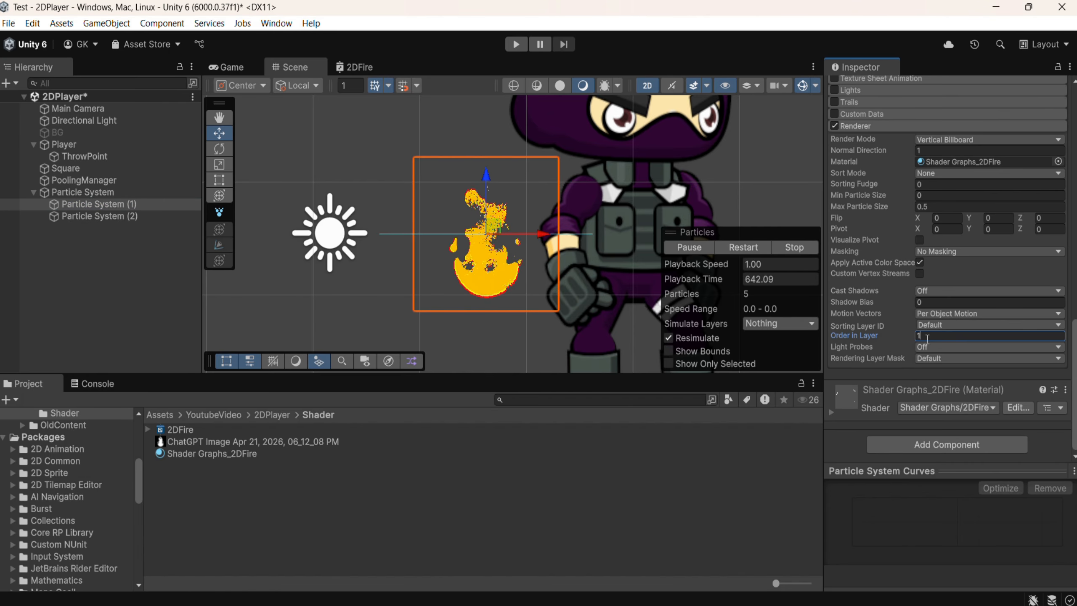
Step: Set the Order in Layer of Particle System (2) to 1 and return that of Particle System (1) to 0
left_click(102, 212)
left_click(959, 340)
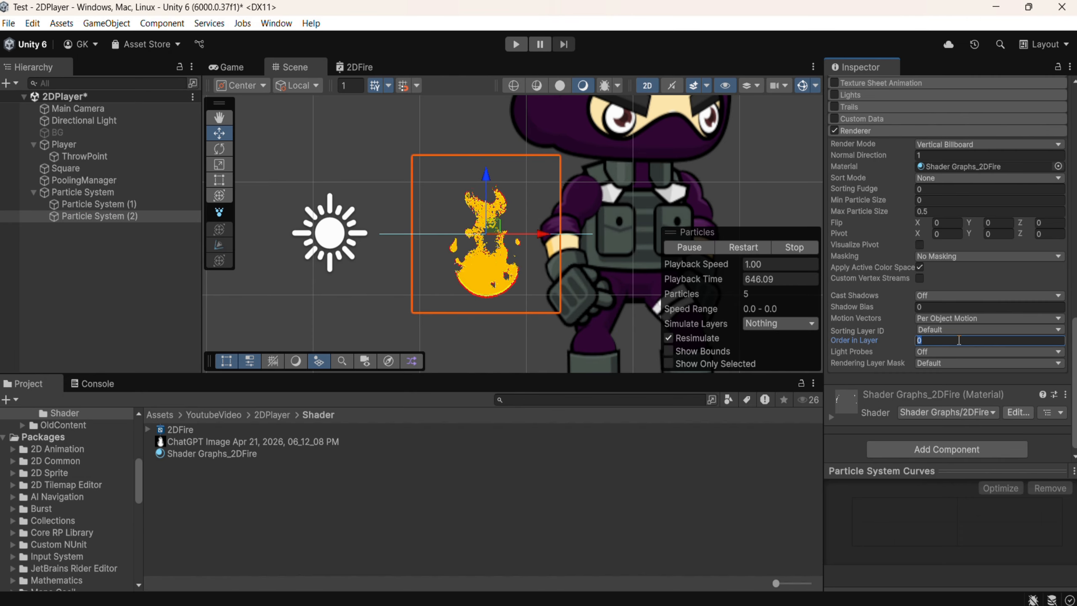
type("1")
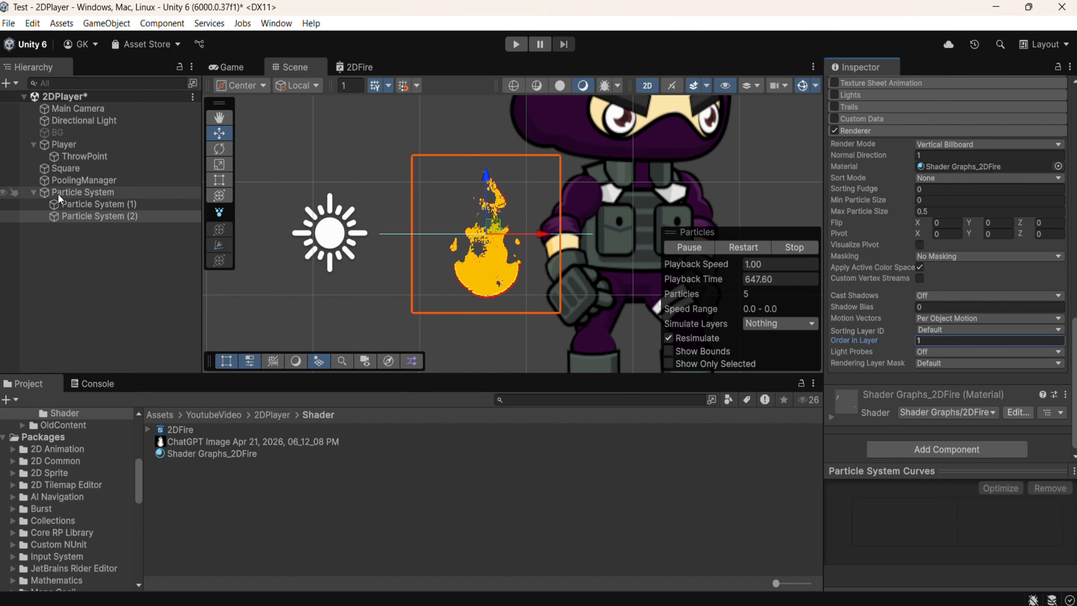
left_click(99, 205)
left_click(935, 343)
type("0")
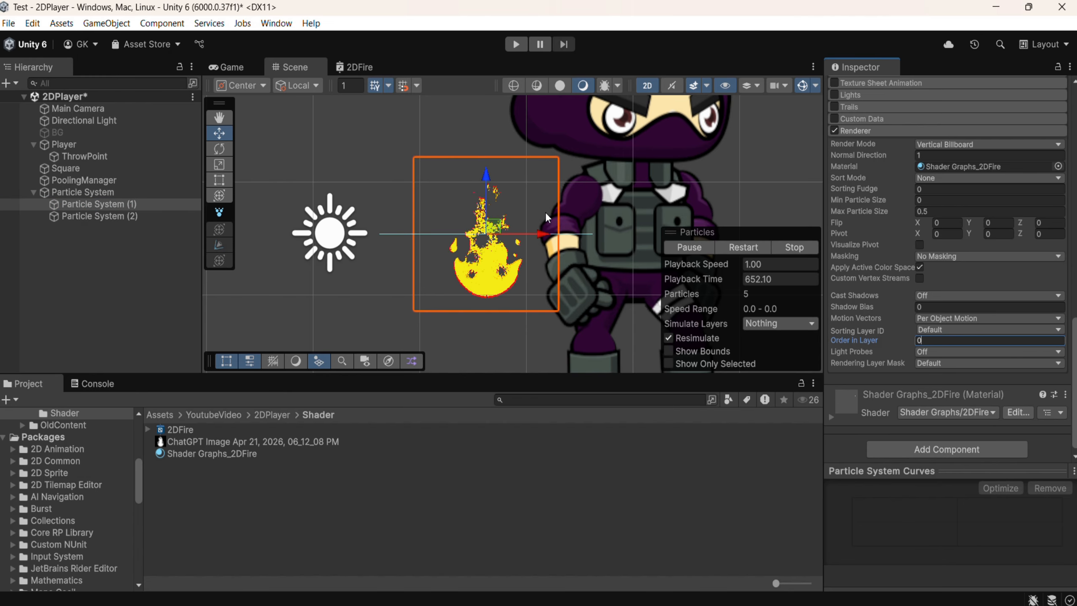
Step: Set the Start Size of Particle System (2) to 1.75
left_click(132, 215)
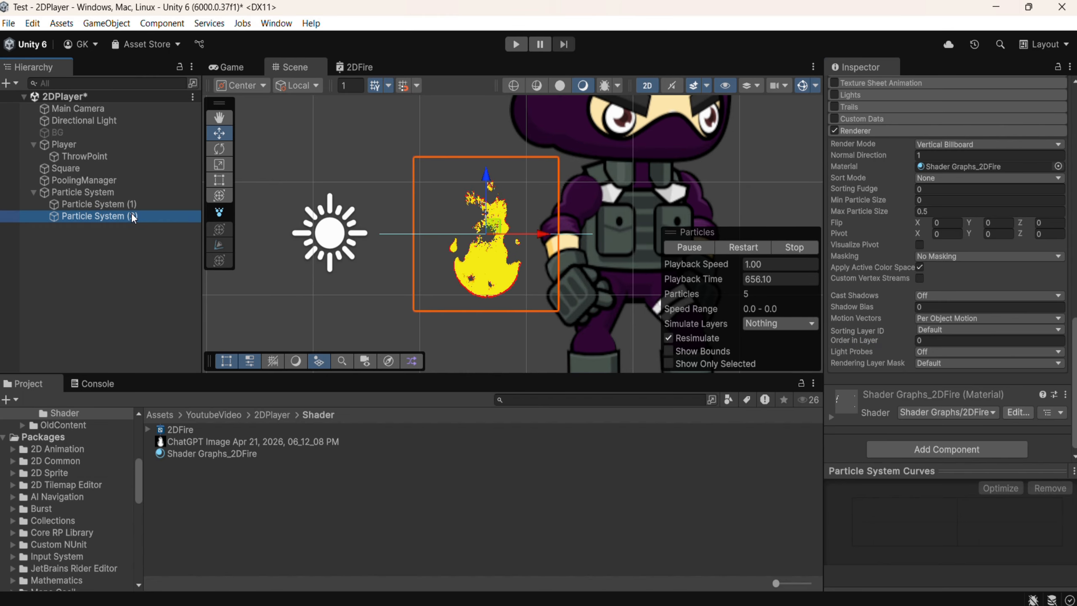
scroll(929, 235, "up", 8)
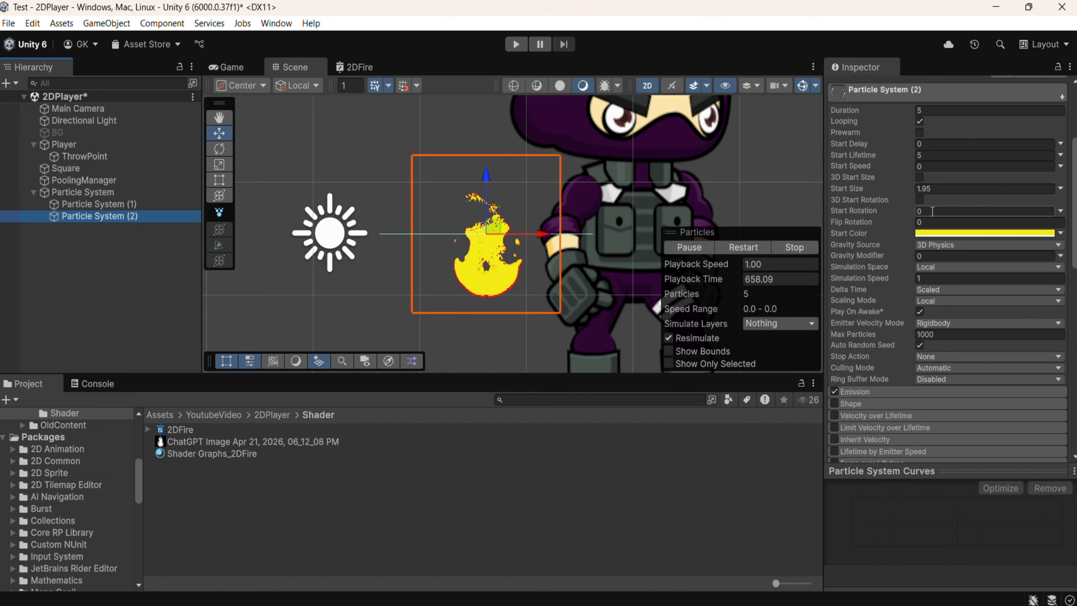
left_click(937, 189)
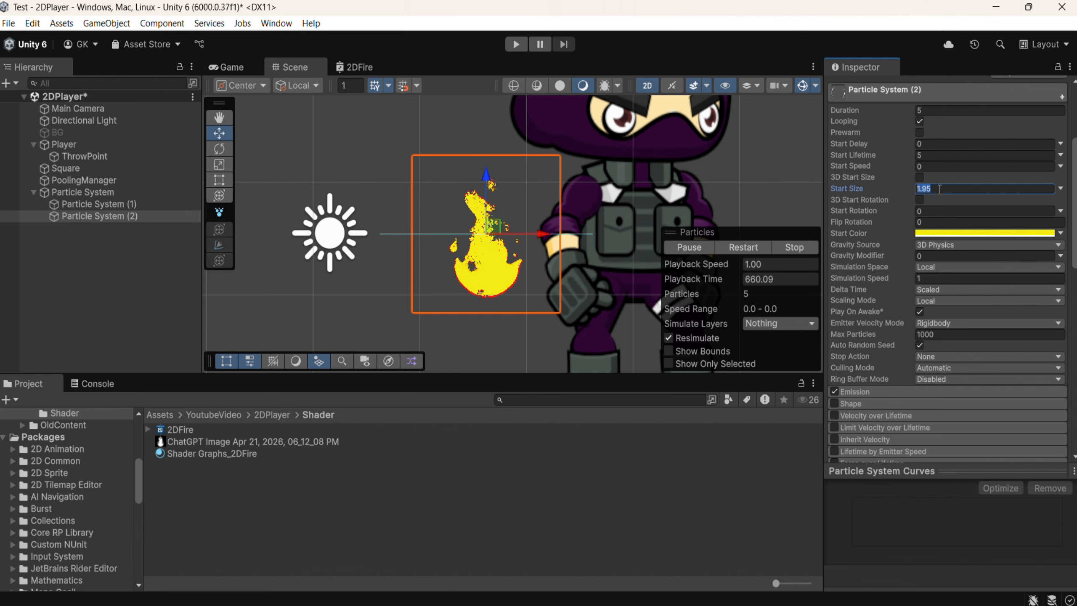
type("19")
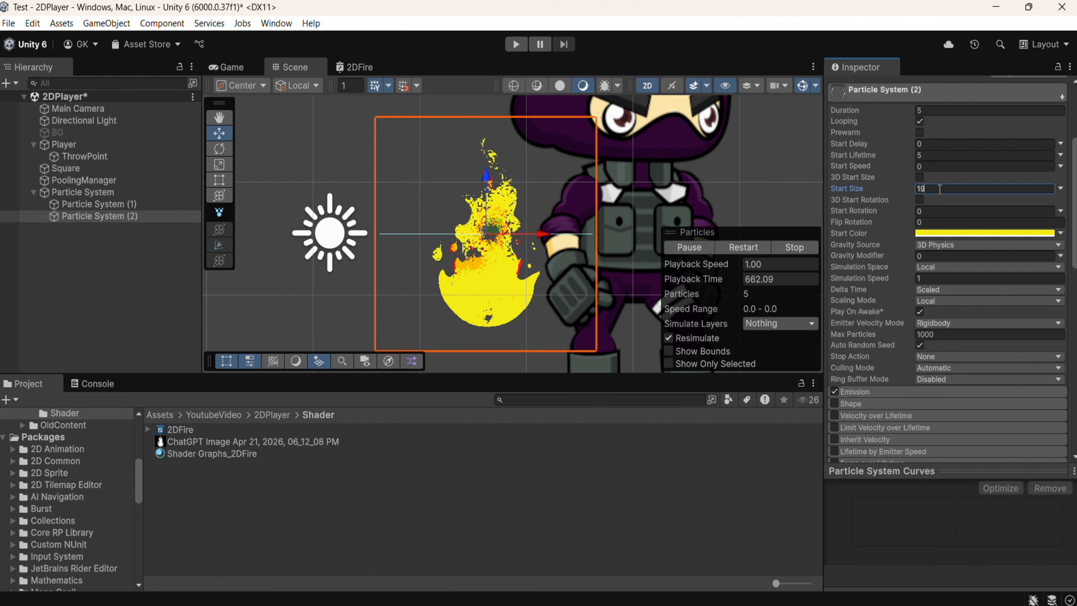
key("BackSpace")
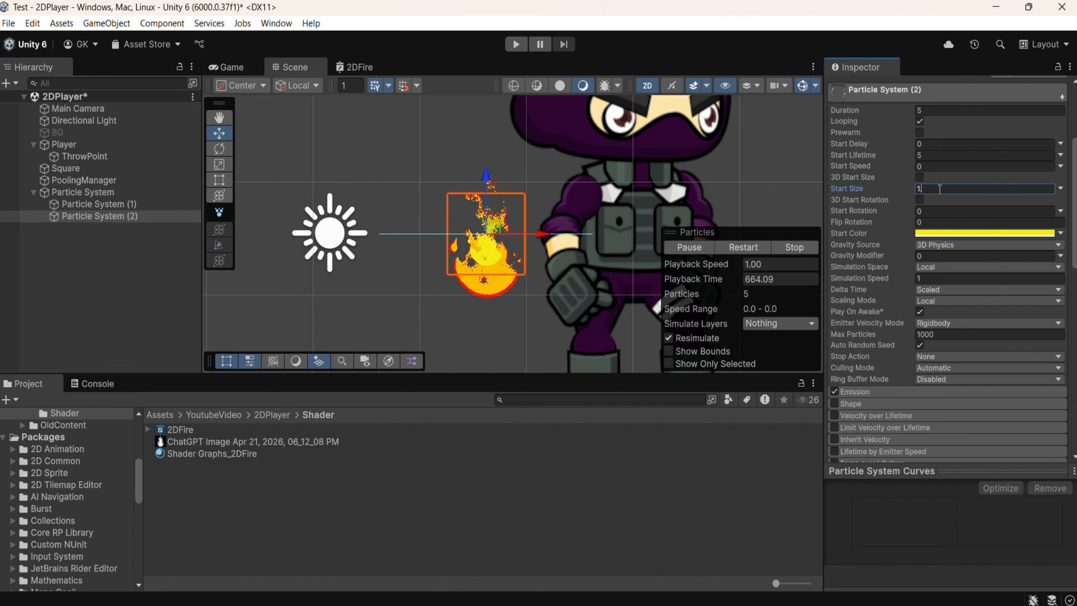
type(".9")
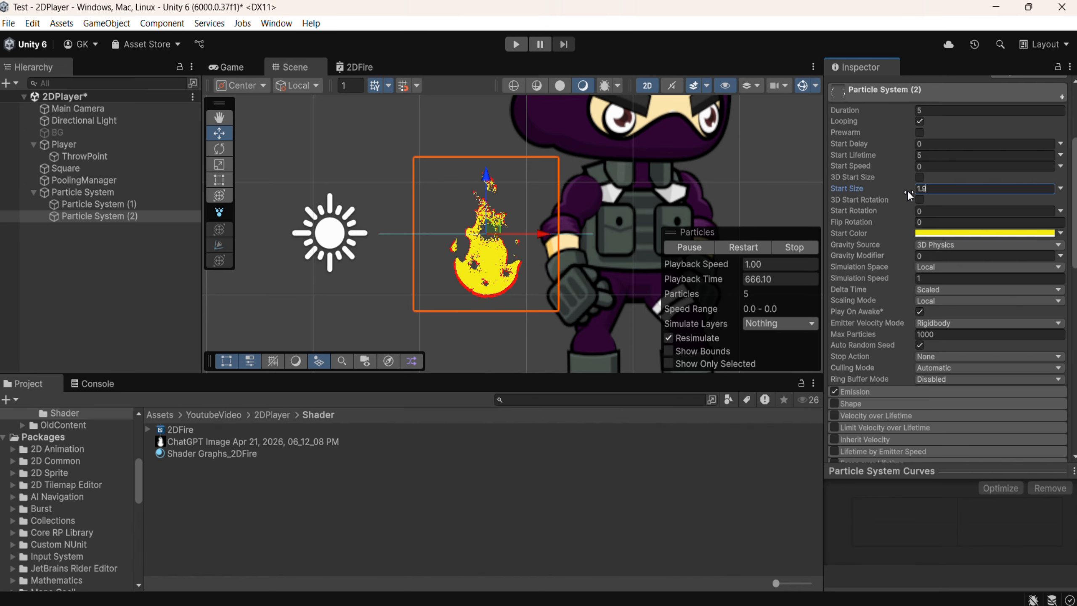
key("BackSpace")
type("78")
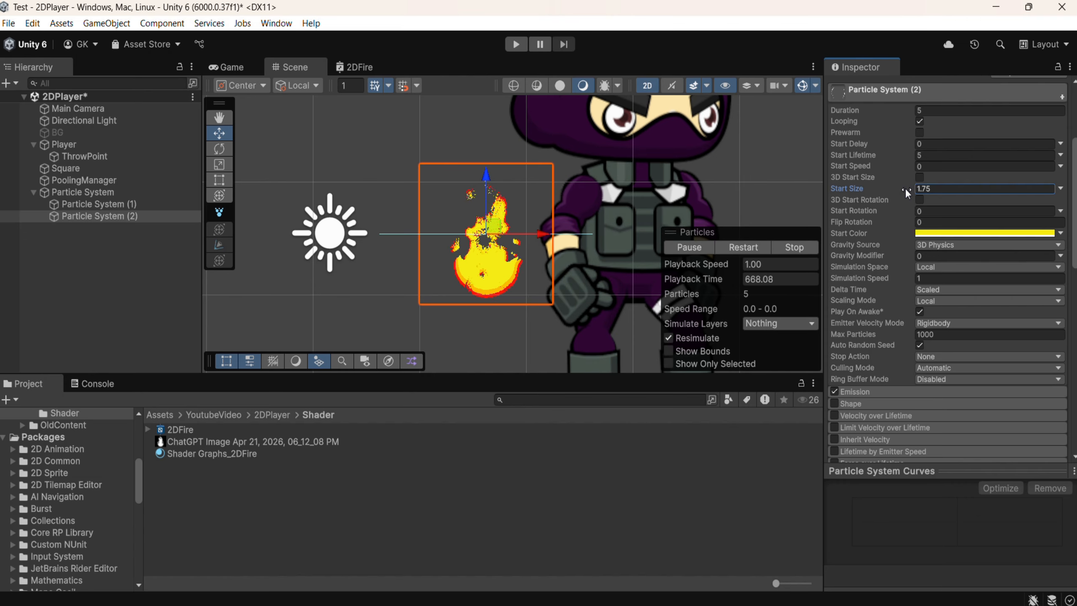
Step: Deselect the particle system and examine the layered fire beside the player in the Game view
left_click(356, 166)
scroll(494, 240, "down", 1)
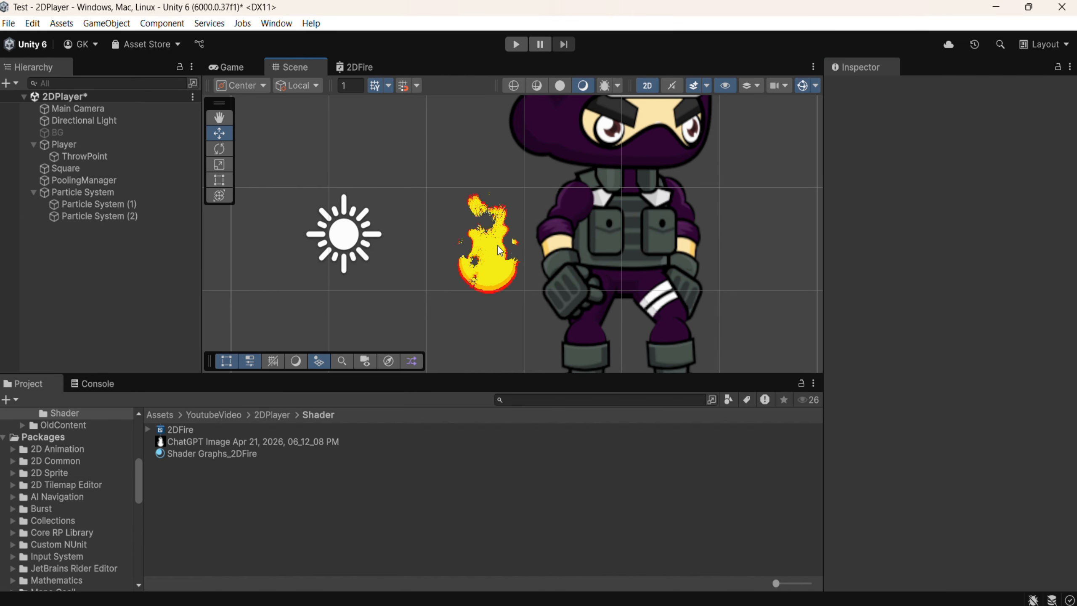
left_click(226, 69)
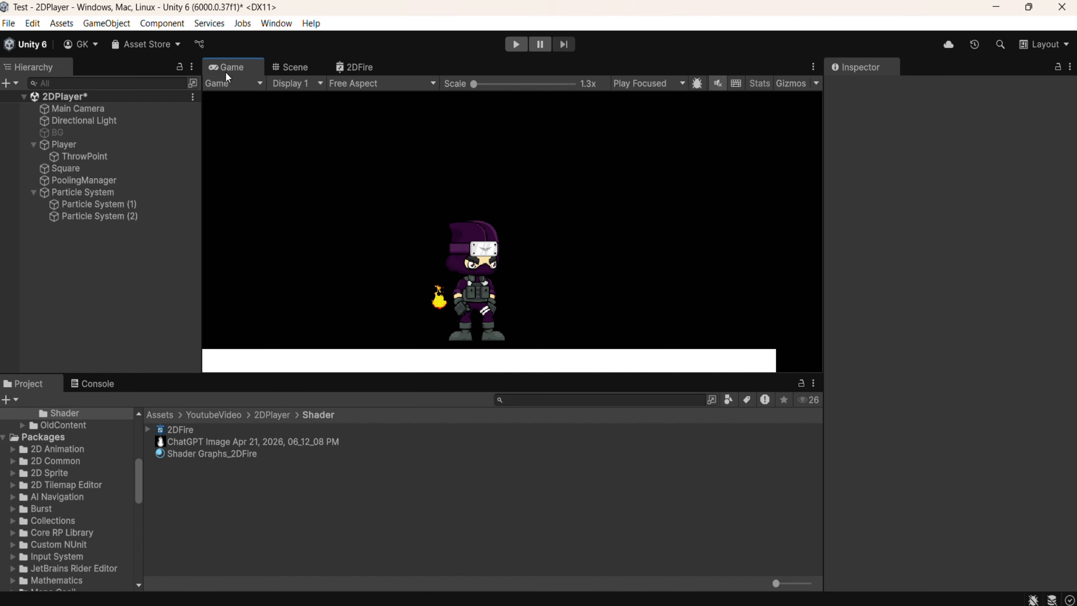
scroll(431, 309, "up", 2)
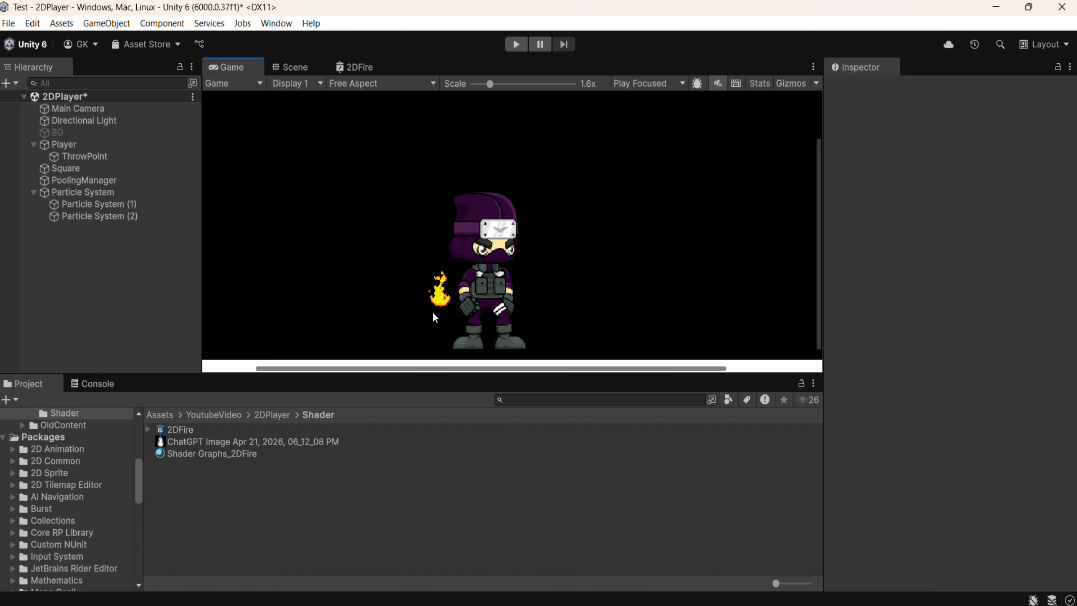
scroll(431, 309, "down", 2)
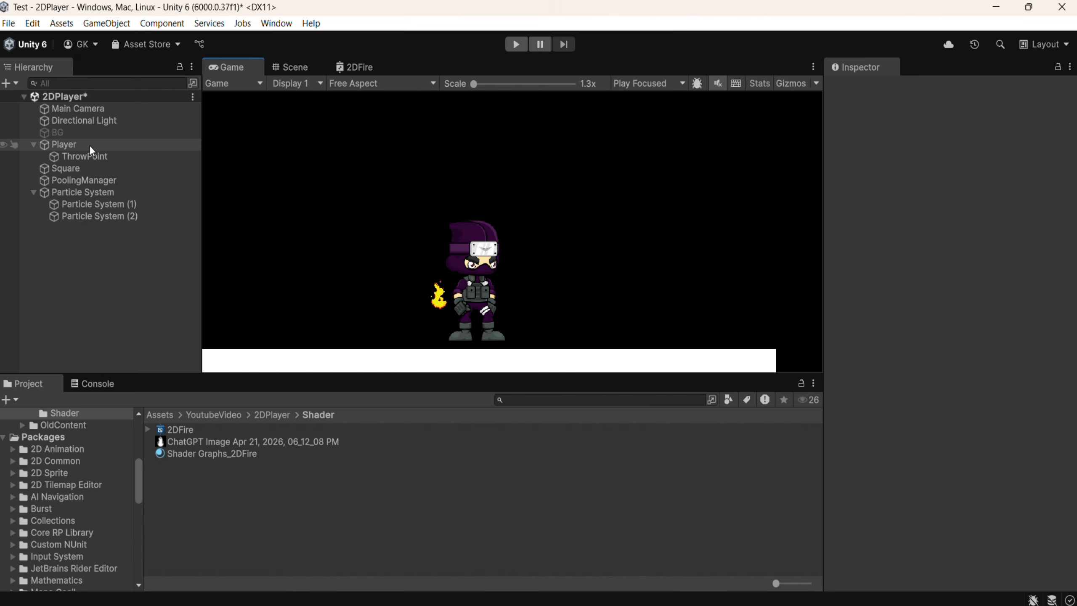
Step: Reactivate the BG background object in the scene
left_click(87, 133)
key("alt+shift+a")
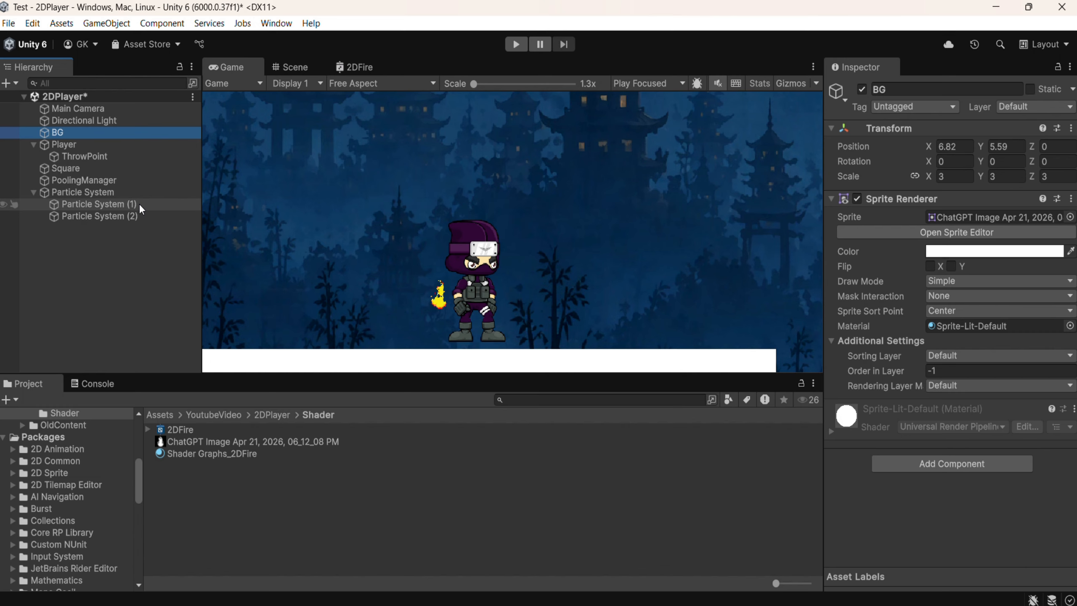
Step: Delete the Directional Light and save the 2DPlayer scene
left_click(105, 122)
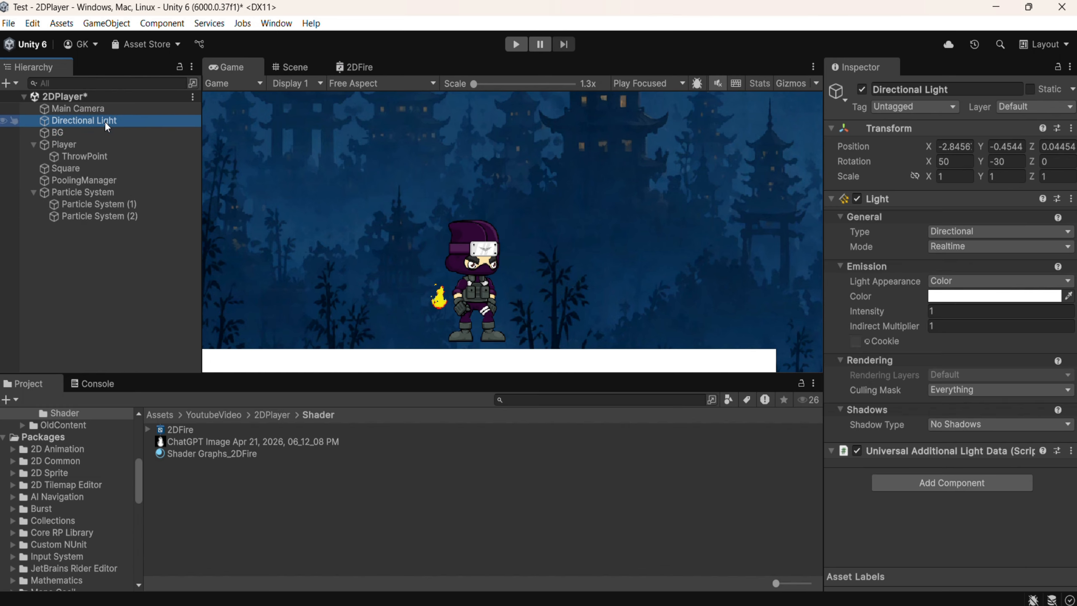
key("Delete")
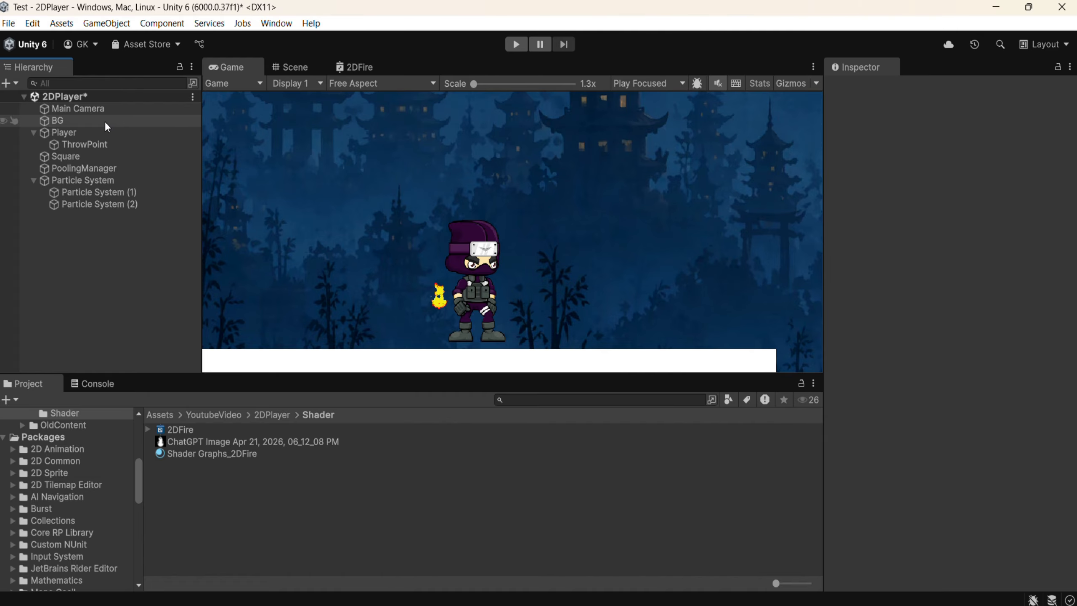
key("ctrl+s")
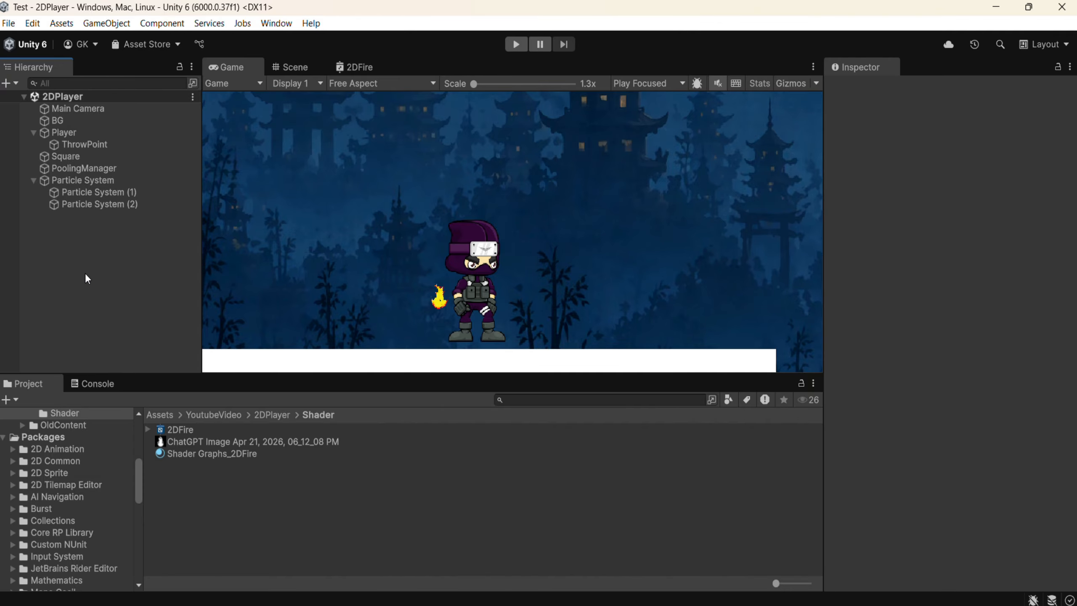
Step: Add a Global Light 2D to the scene root and select it
right_click(108, 255)
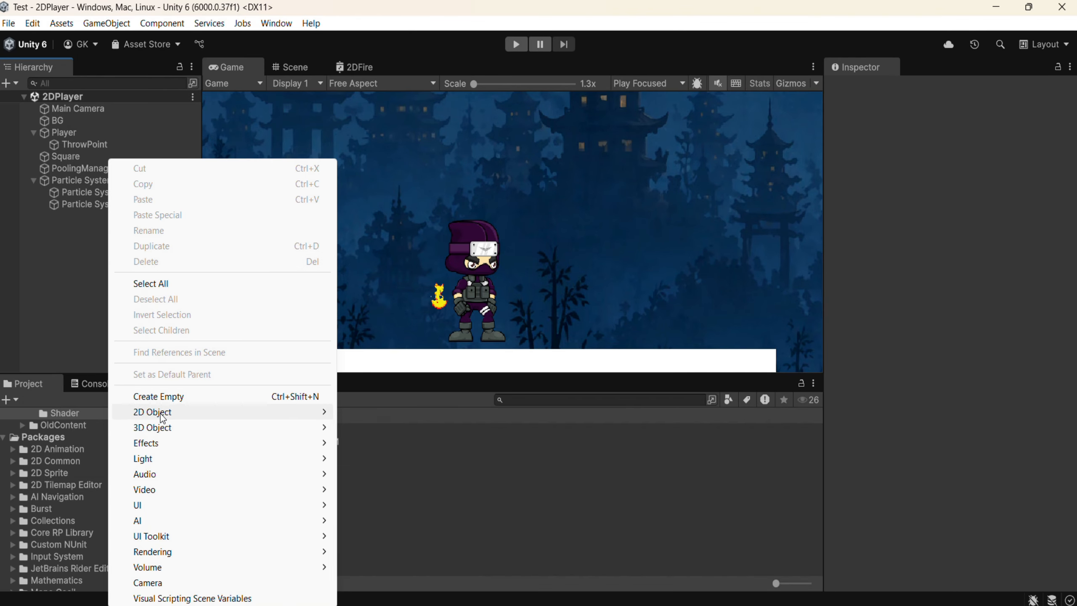
mouse_move(154, 460)
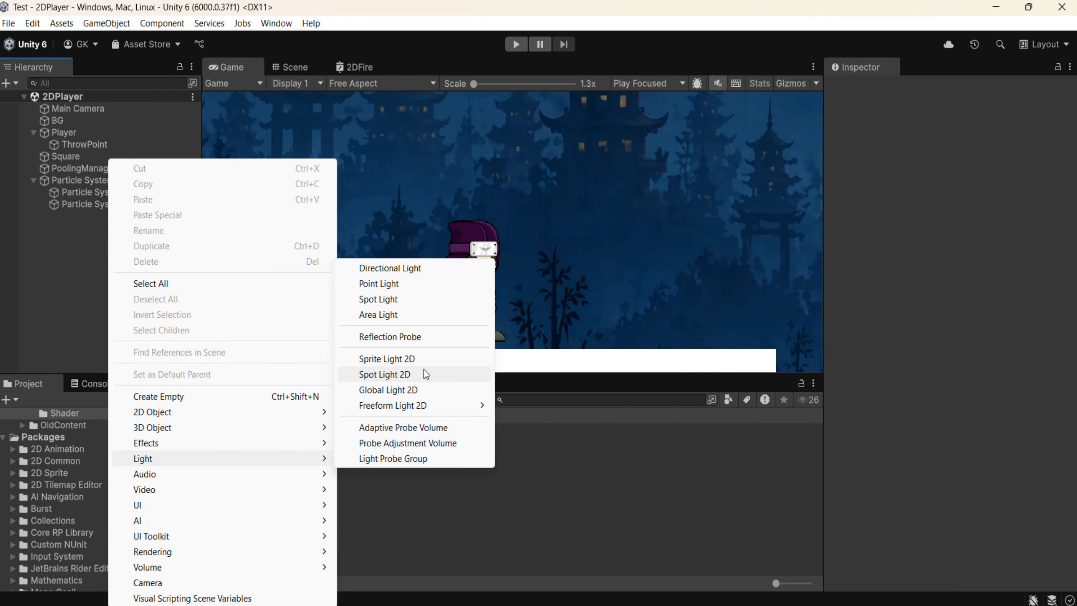
left_click(424, 389)
left_click(110, 260)
left_click(83, 216)
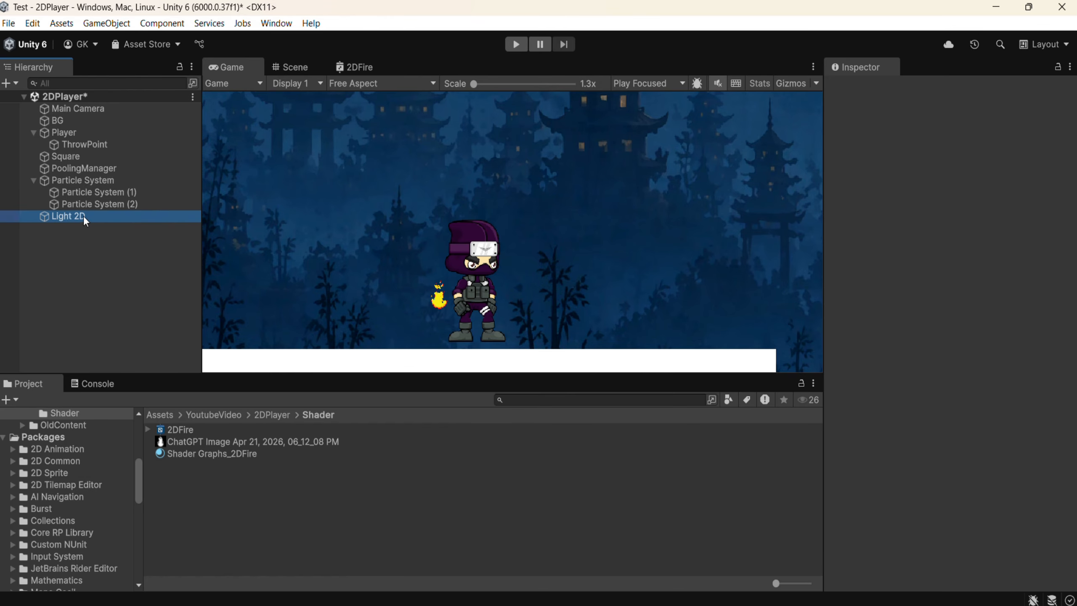
Step: Set the global light's intensity to 0.1 and check the darkened scene in the Scene and Game views
left_click_drag(919, 244, 902, 246)
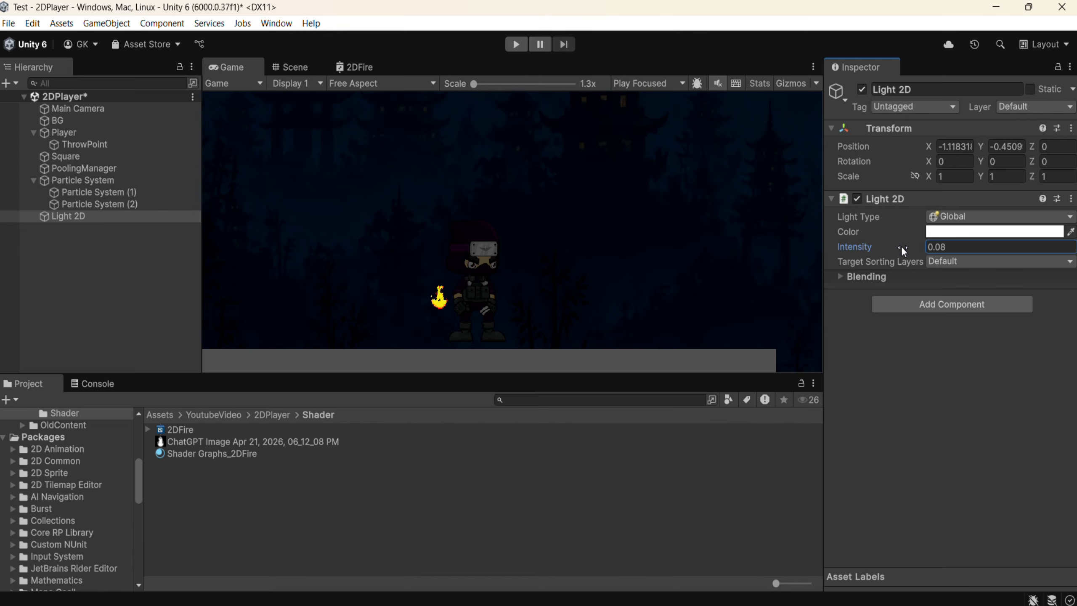
left_click(963, 248)
type(".1")
key("Return")
left_click(296, 67)
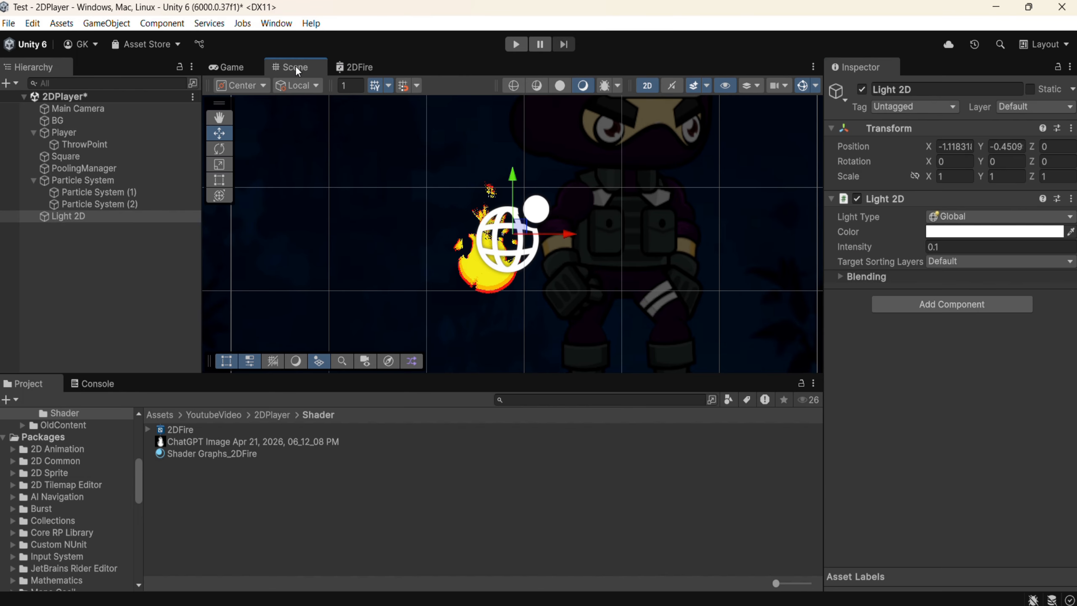
left_click(222, 68)
Step: Add a Spot Light 2D as a child of the parent Particle System, keeping its default name
left_click(111, 184)
right_click(92, 184)
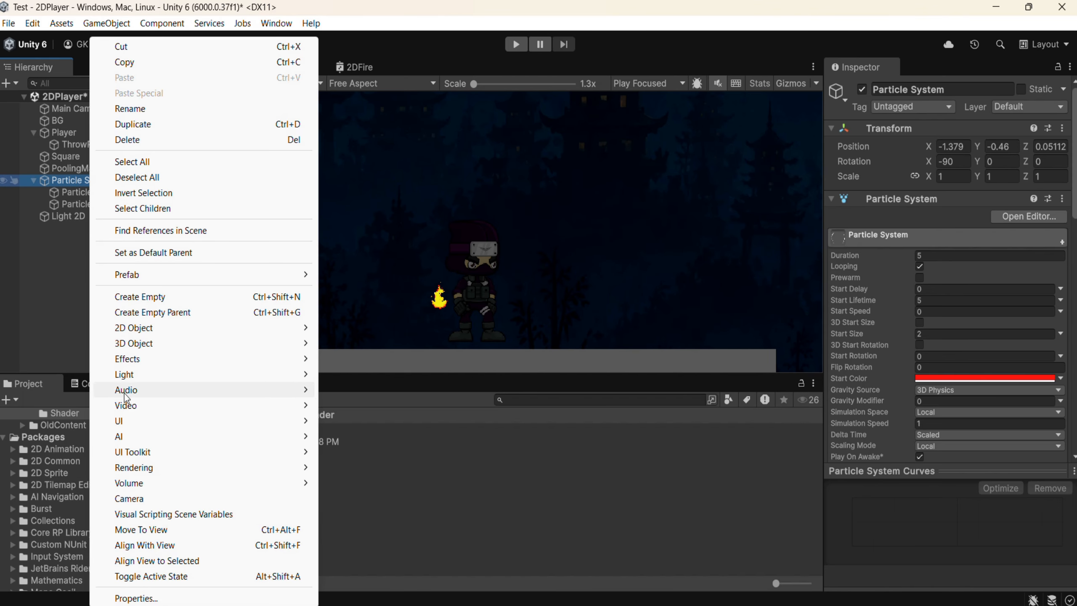
mouse_move(142, 376)
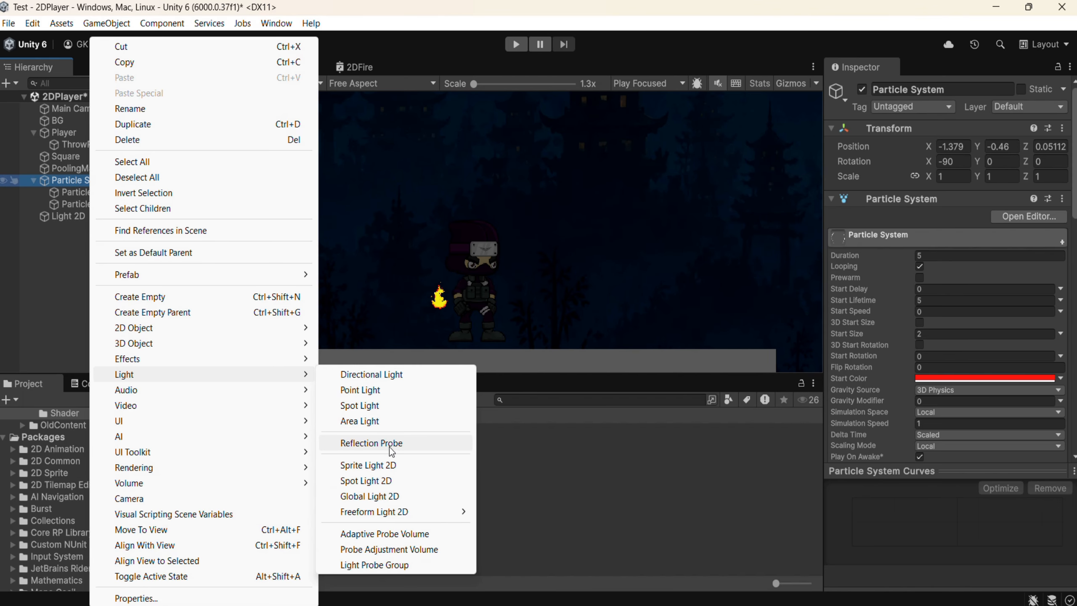
left_click(367, 481)
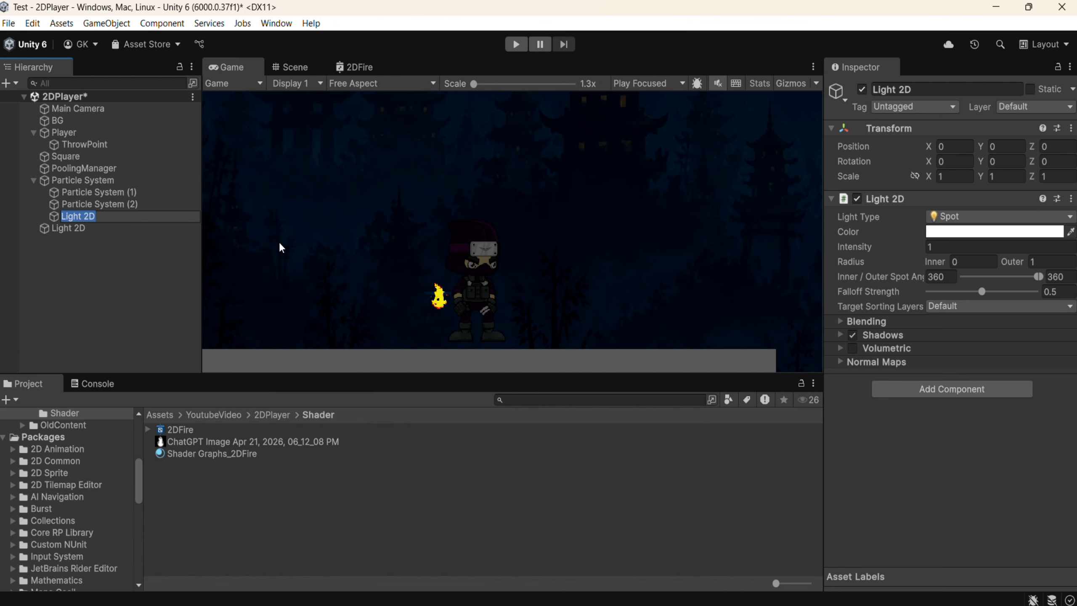
key("Return")
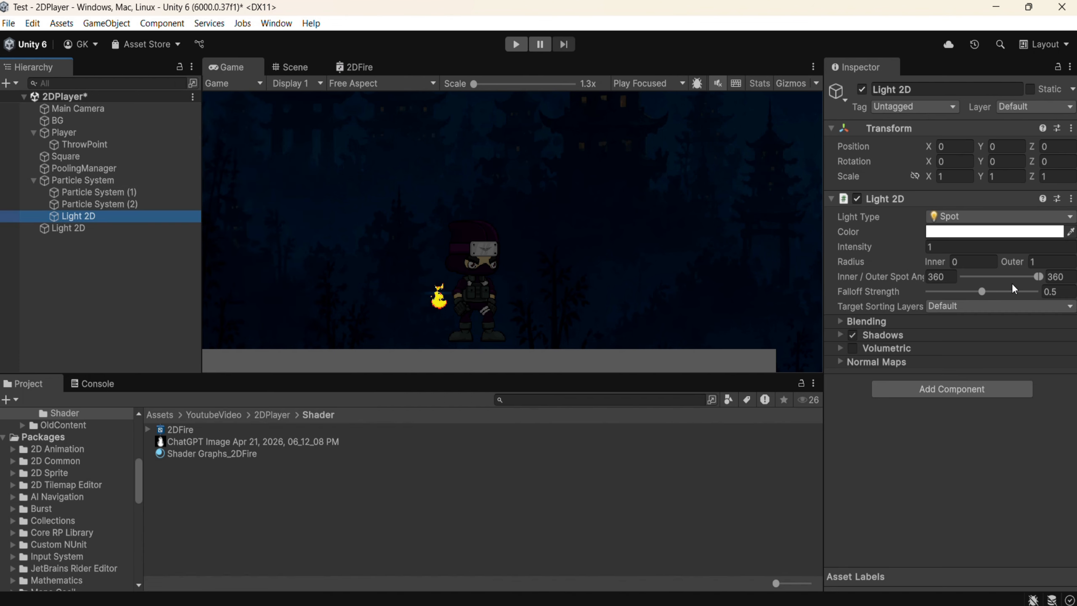
Step: Set the fire's spot light to an X rotation of 90 and an intensity of 1.79
left_click_drag(923, 247, 956, 197)
left_click(962, 161)
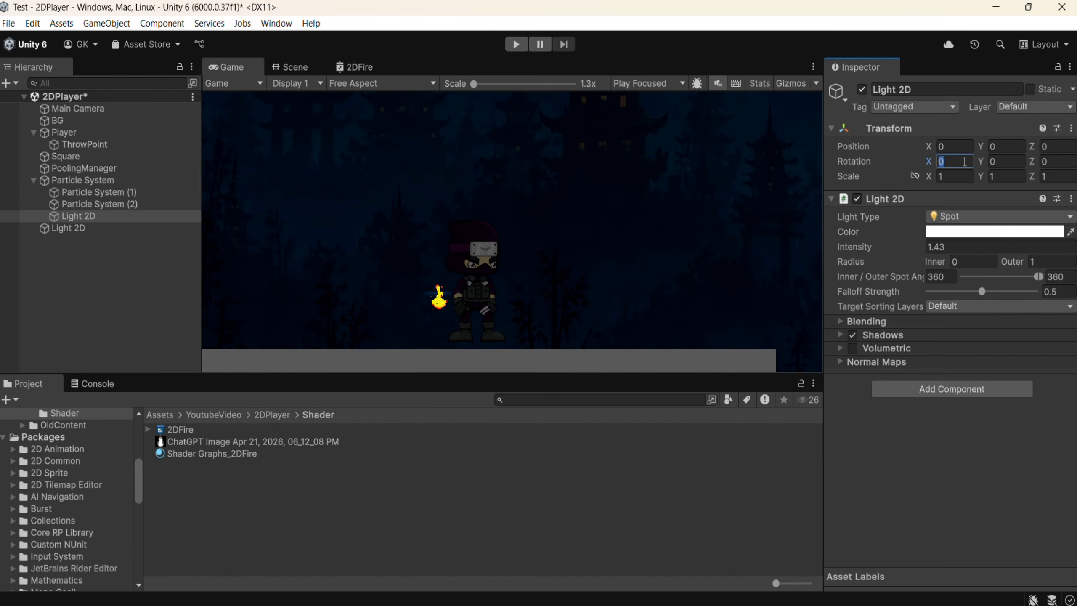
type("90")
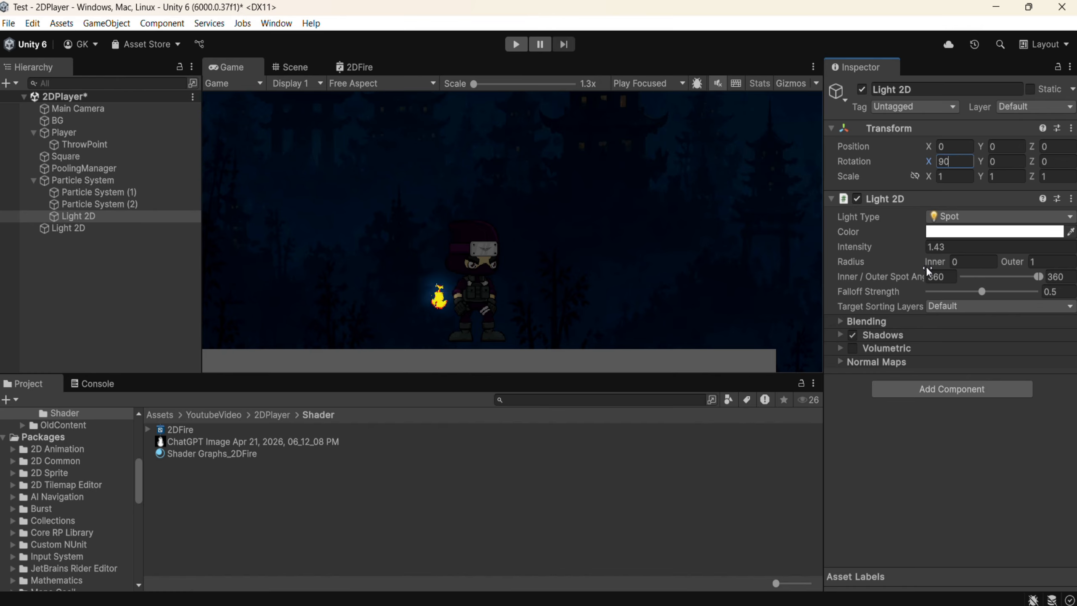
left_click_drag(921, 248, 932, 246)
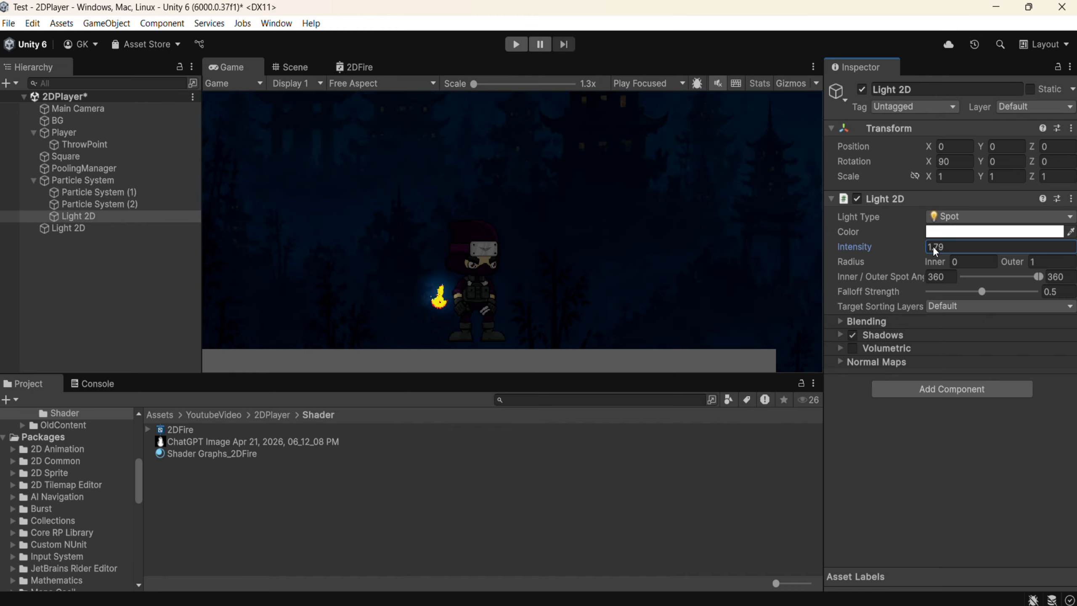
Step: Shift the parent Particle System along X to -0.87, testing the fire's light against the player
left_click(100, 183)
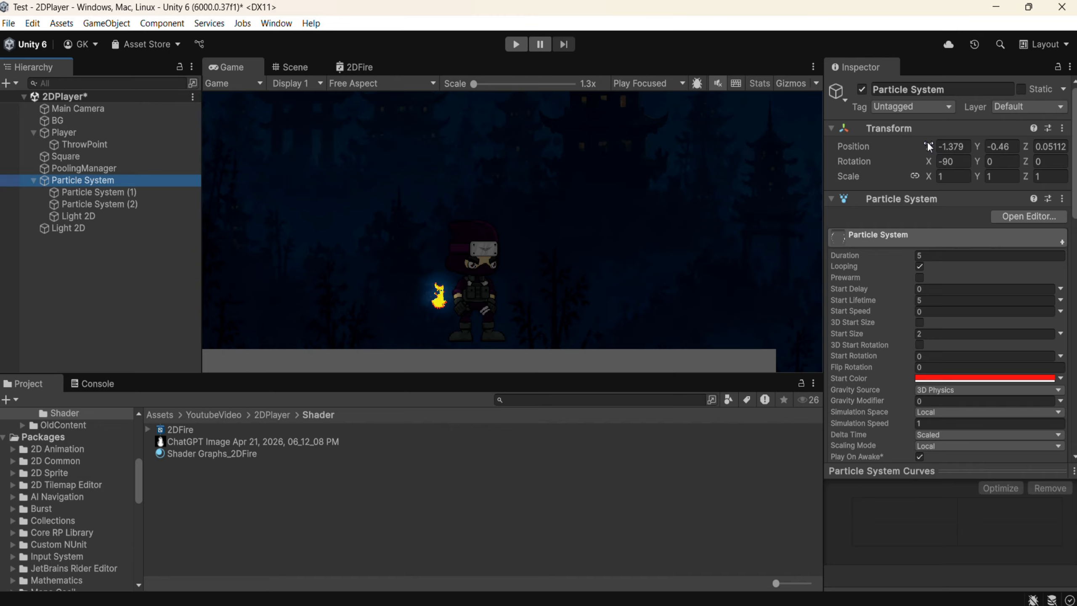
left_click_drag(928, 147, 956, 160)
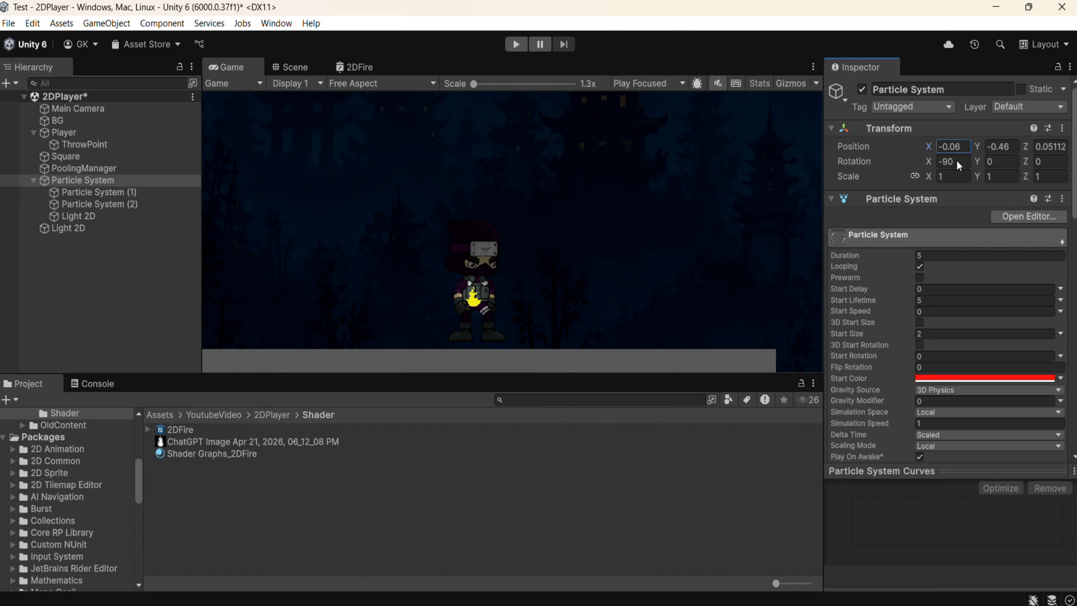
Step: Set the intensity of the spot light under the Particle System to 3
left_click(83, 216)
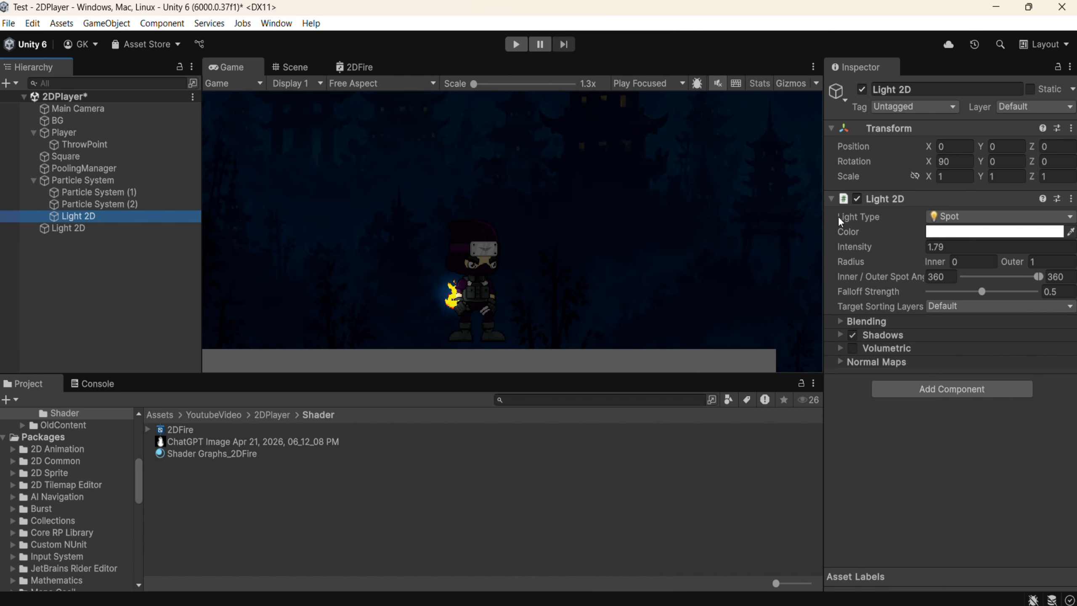
left_click_drag(917, 243, 969, 246)
type("3")
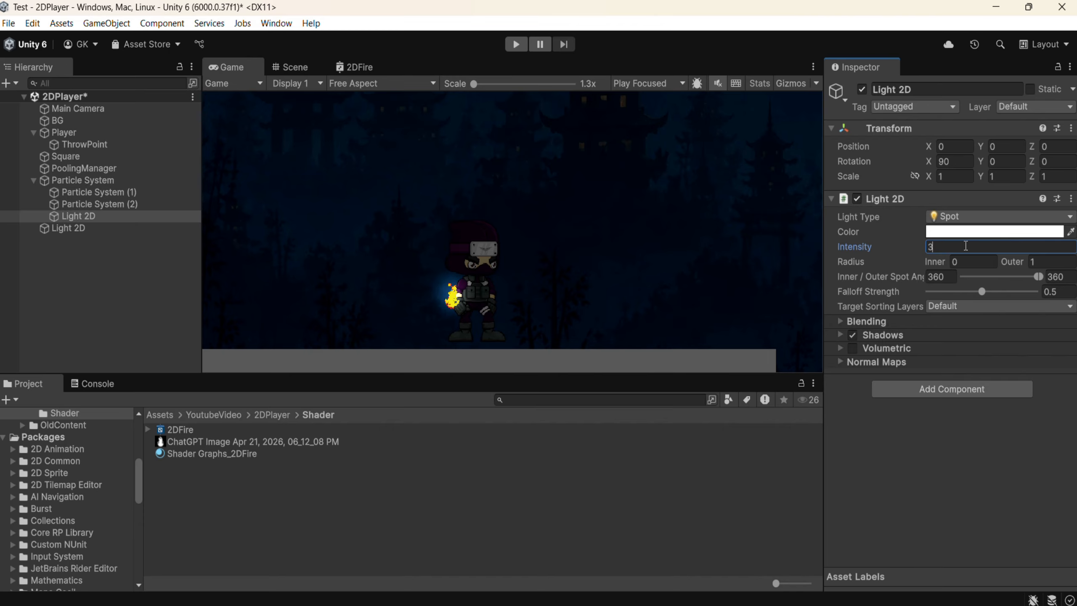
Step: Move the parent Particle System to the other side of the player, at position X 2.89 and Y -0.98
left_click(96, 181)
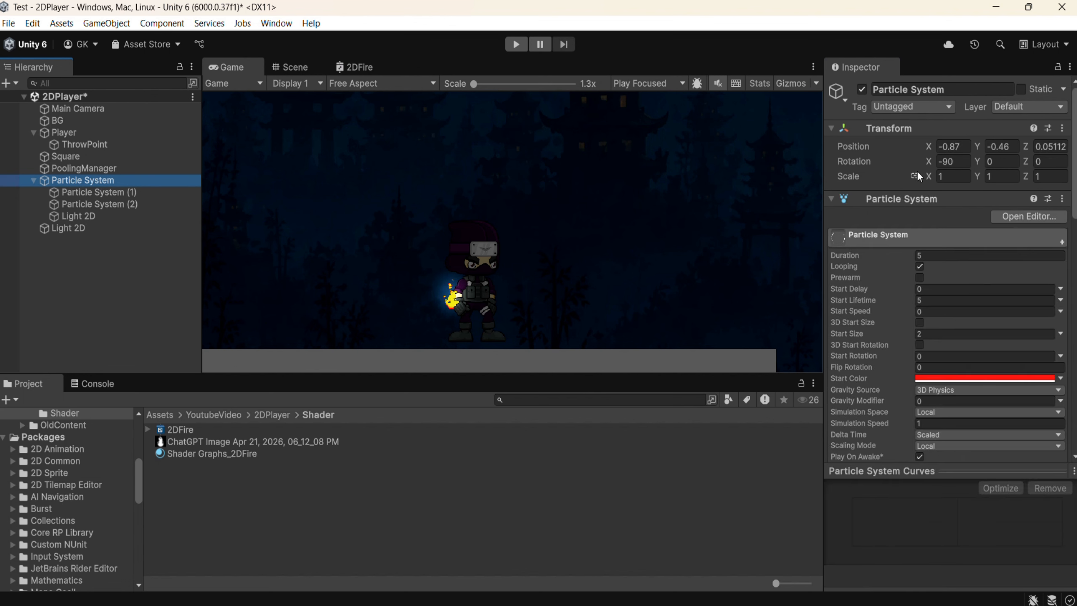
mouse_move(935, 146)
left_mouse_down()
mouse_move(899, 146)
mouse_move(1018, 147)
mouse_move(12, 146)
mouse_move(1026, 158)
mouse_move(948, 157)
left_mouse_up()
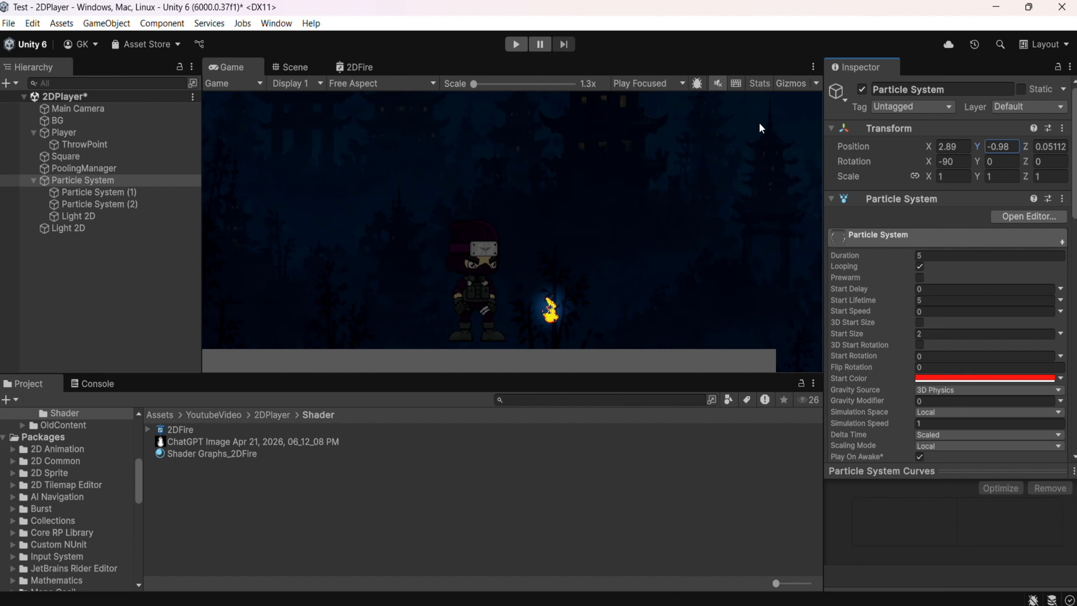